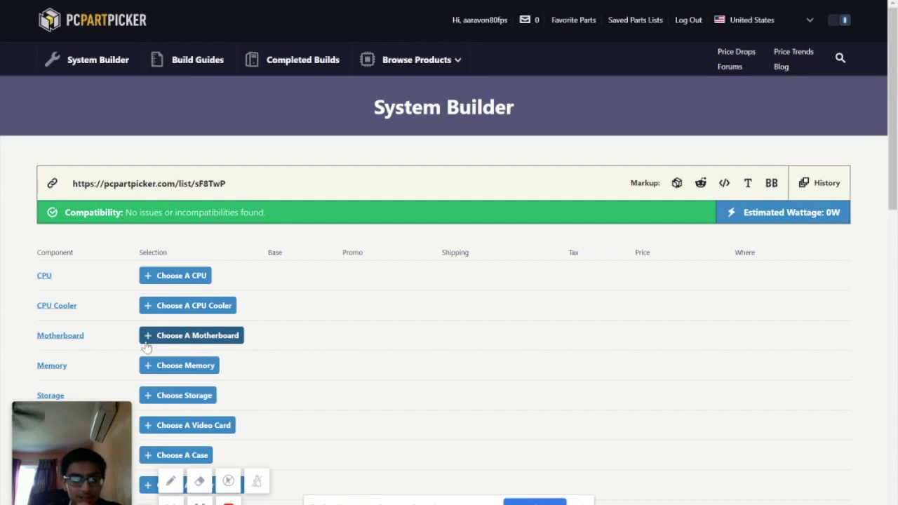
# - Dismiss a stray browser context menu on the System Builder page
pyautogui.scroll(-6, 317, 348)
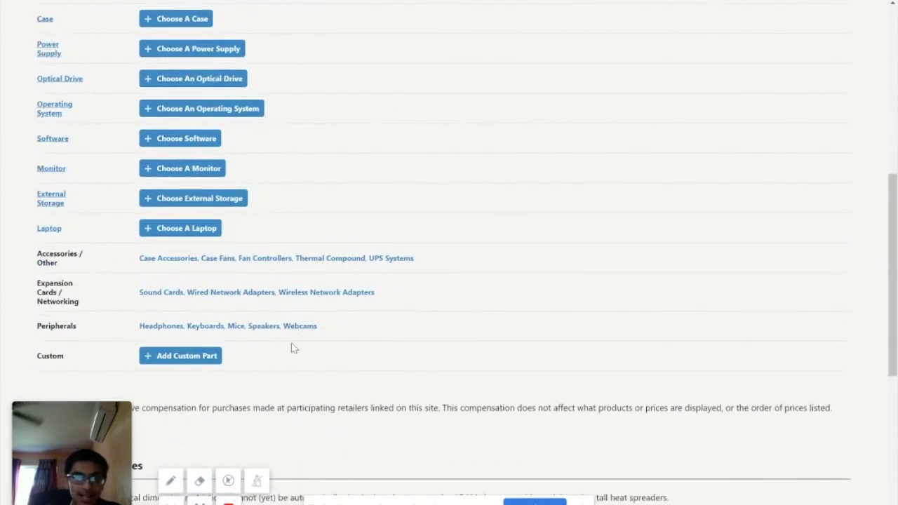
pyautogui.scroll(5, 292, 346)
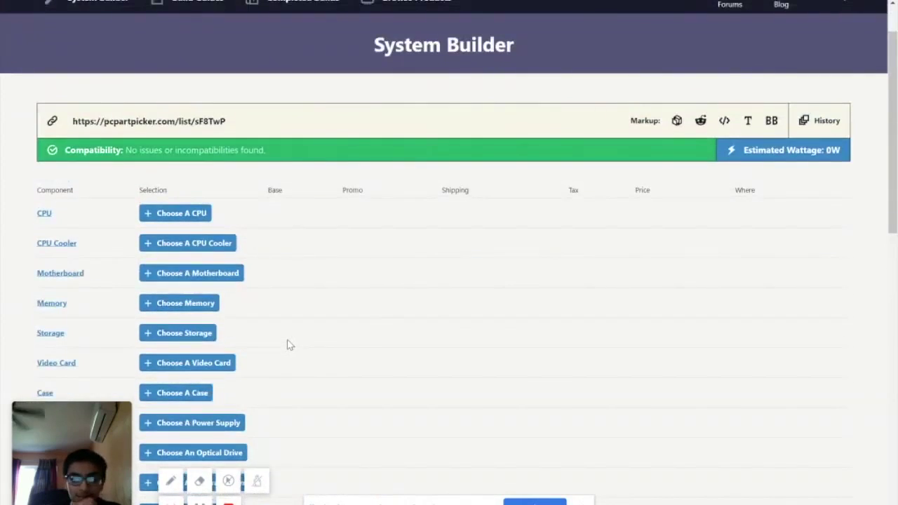
pyautogui.rightClick(282, 381)
pyautogui.click(530, 105)
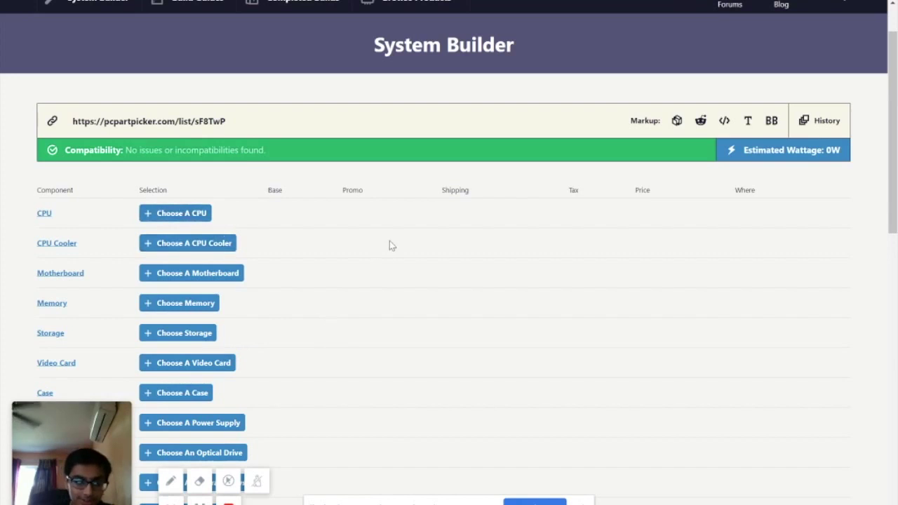
# - Open the CPU choices and scroll through the processor list
pyautogui.click(188, 219)
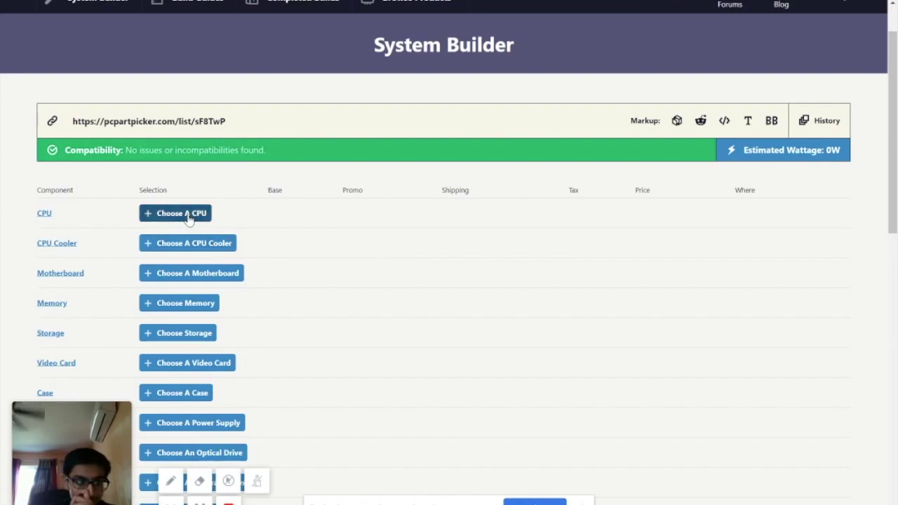
pyautogui.scroll(-1, 306, 271)
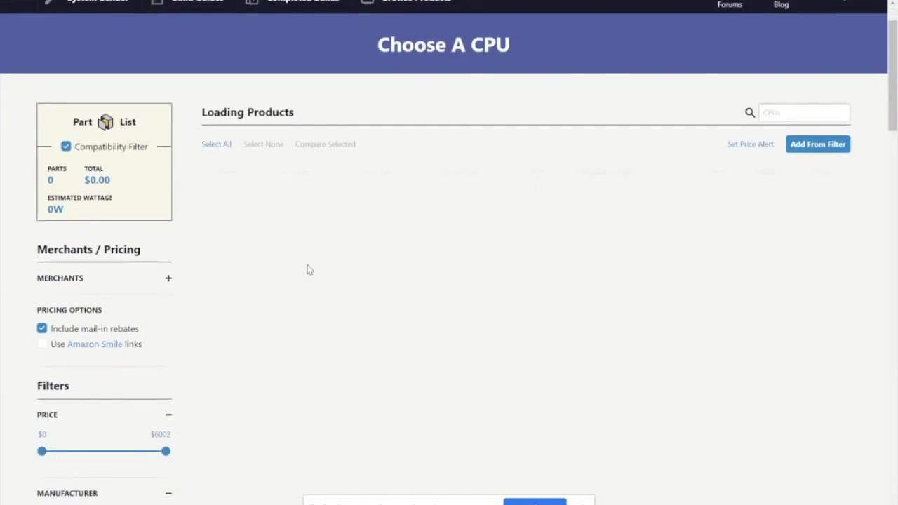
pyautogui.scroll(-5, 402, 276)
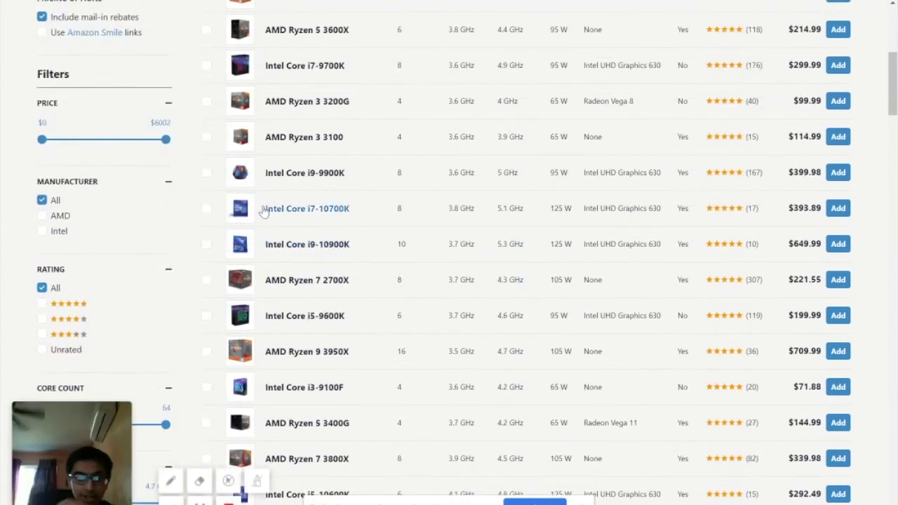
pyautogui.scroll(-7, 277, 293)
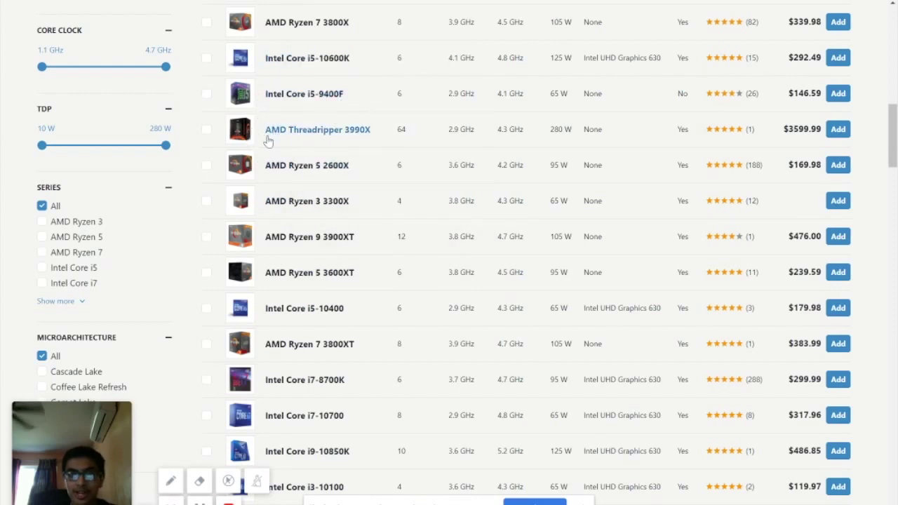
pyautogui.scroll(7, 463, 151)
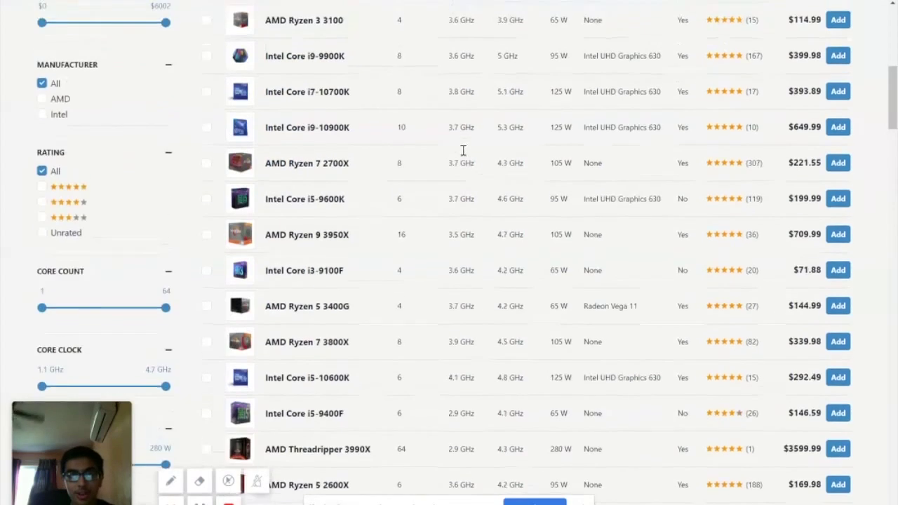
pyautogui.scroll(5, 454, 154)
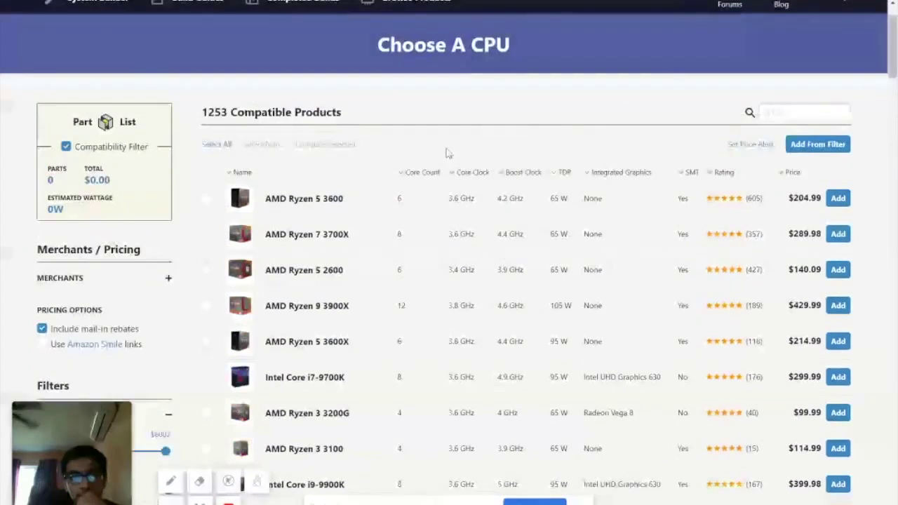
pyautogui.scroll(-3, 446, 153)
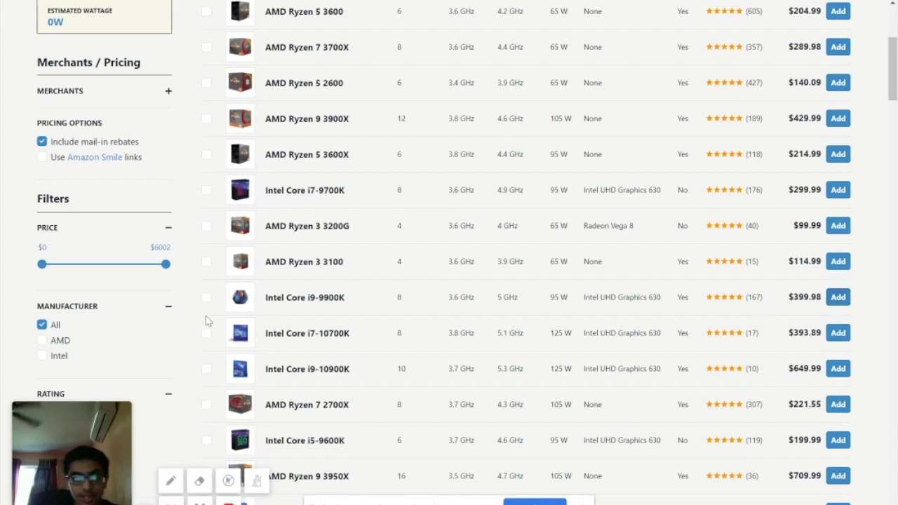
# - Add the Intel Core i9-10900K ($649.99) to the build as its CPU
pyautogui.moveTo(249, 300)
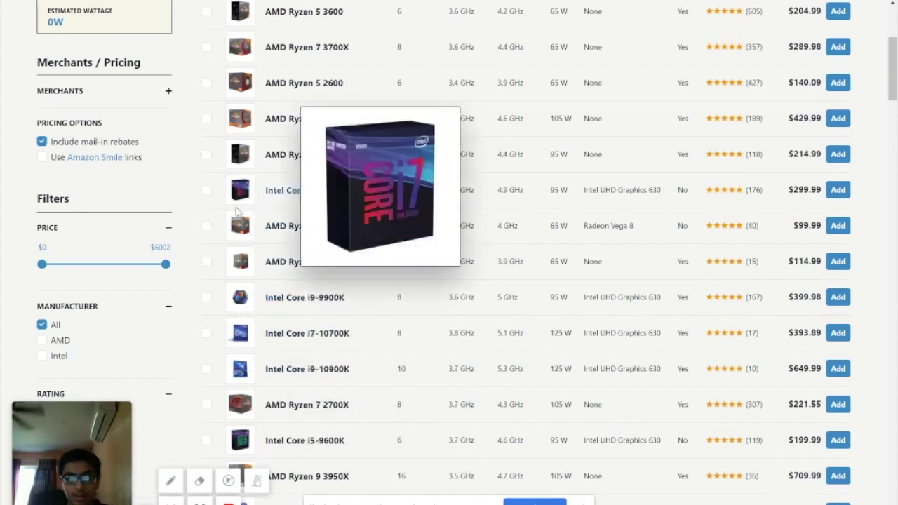
pyautogui.scroll(-3, 279, 372)
pyautogui.scroll(-3, 280, 378)
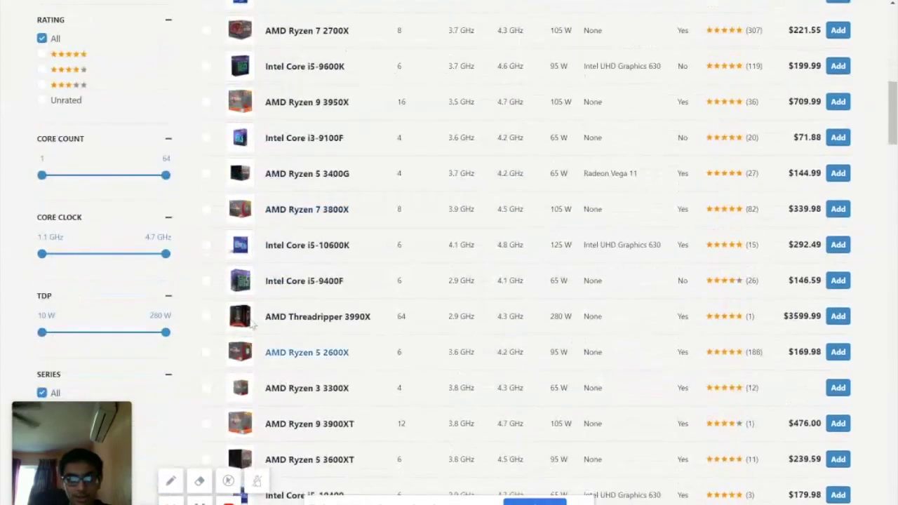
pyautogui.moveTo(232, 322)
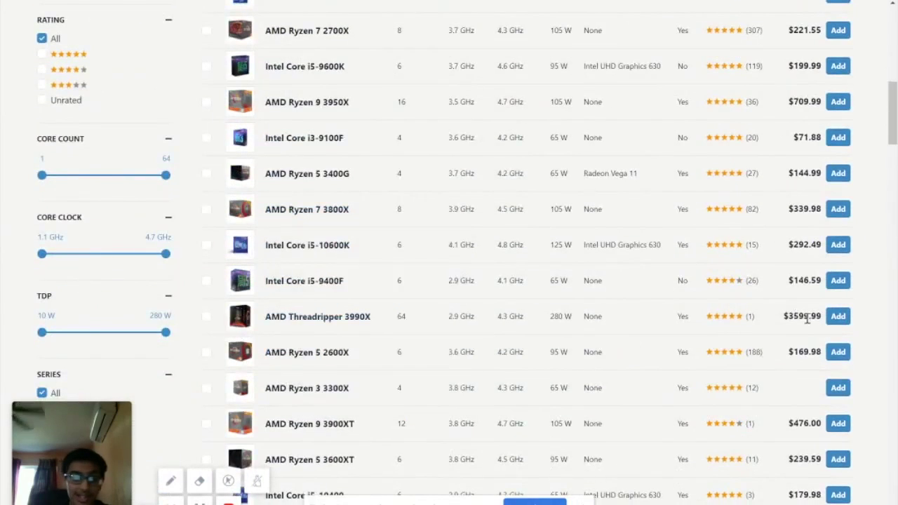
pyautogui.scroll(1, 544, 356)
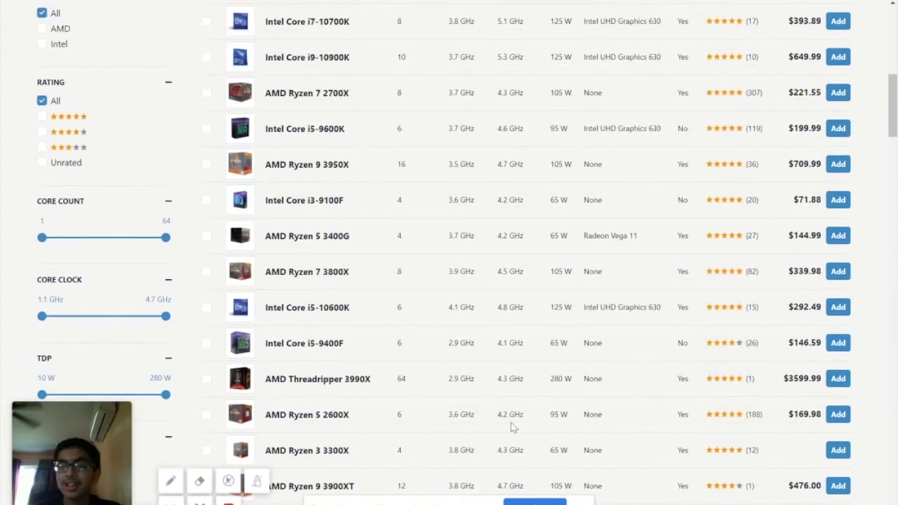
pyautogui.scroll(3, 541, 253)
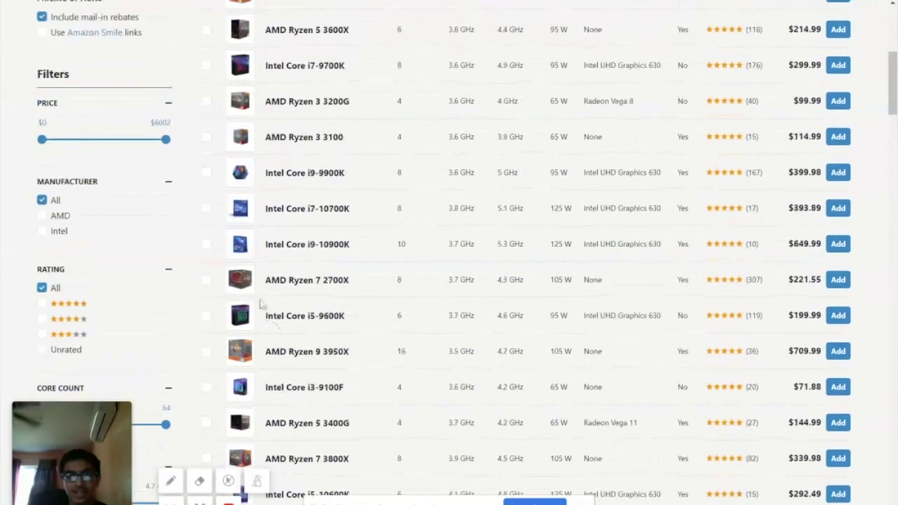
pyautogui.moveTo(241, 181)
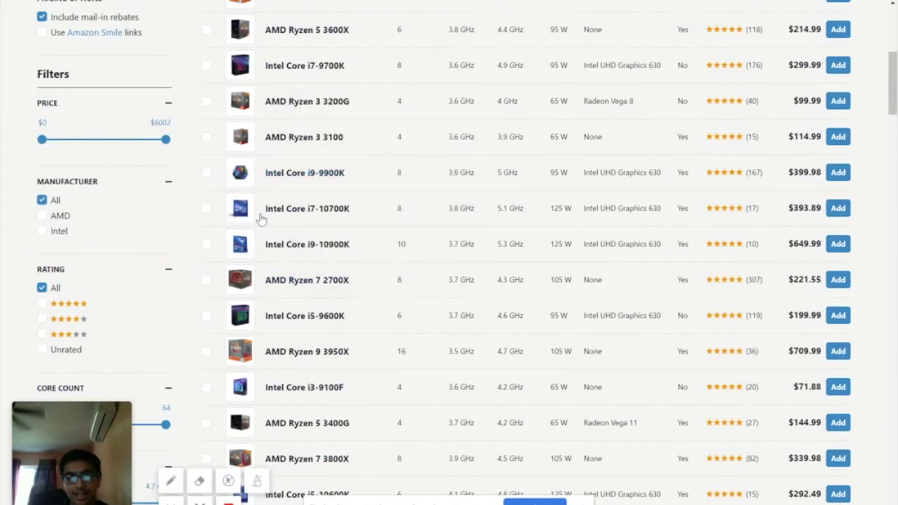
pyautogui.moveTo(242, 207)
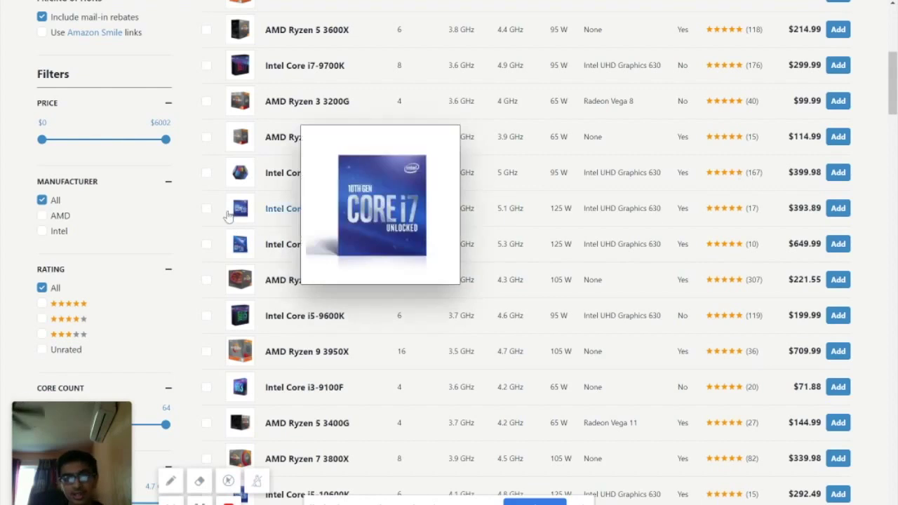
pyautogui.scroll(3, 375, 136)
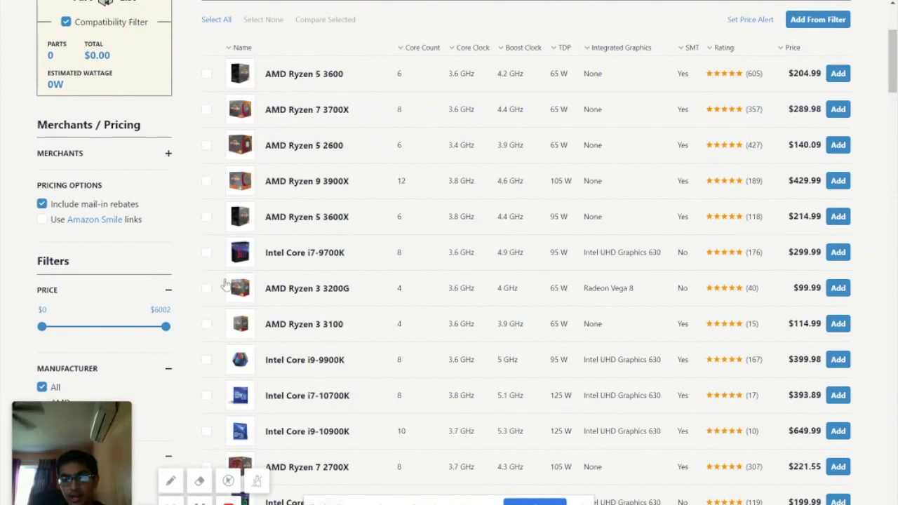
pyautogui.moveTo(236, 436)
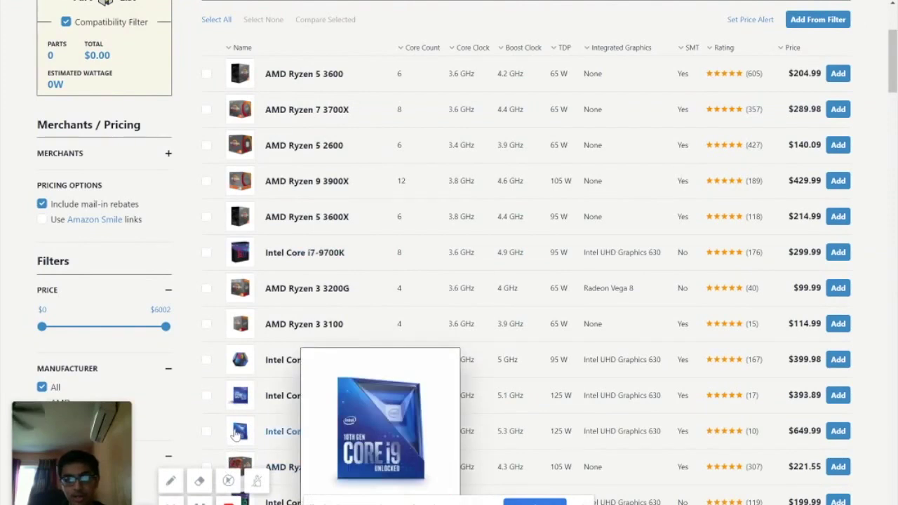
pyautogui.scroll(-2, 350, 435)
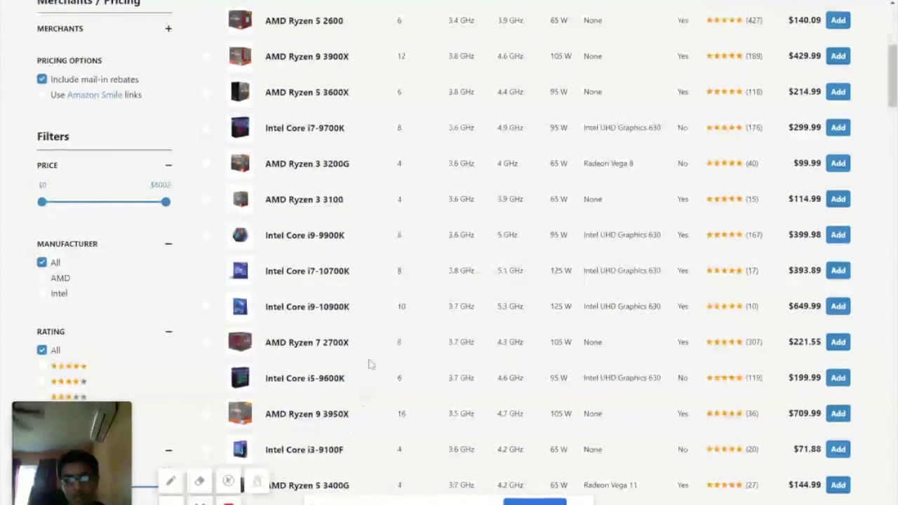
pyautogui.click(837, 308)
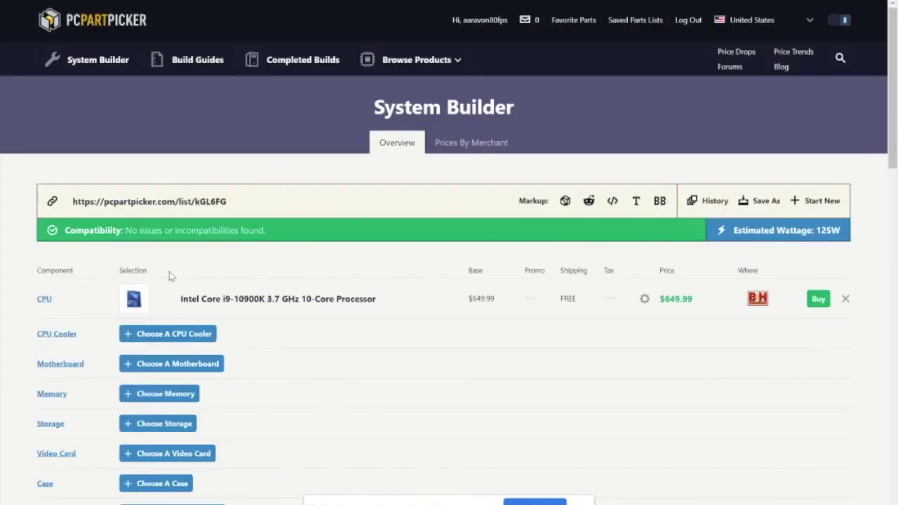
pyautogui.scroll(-2, 165, 308)
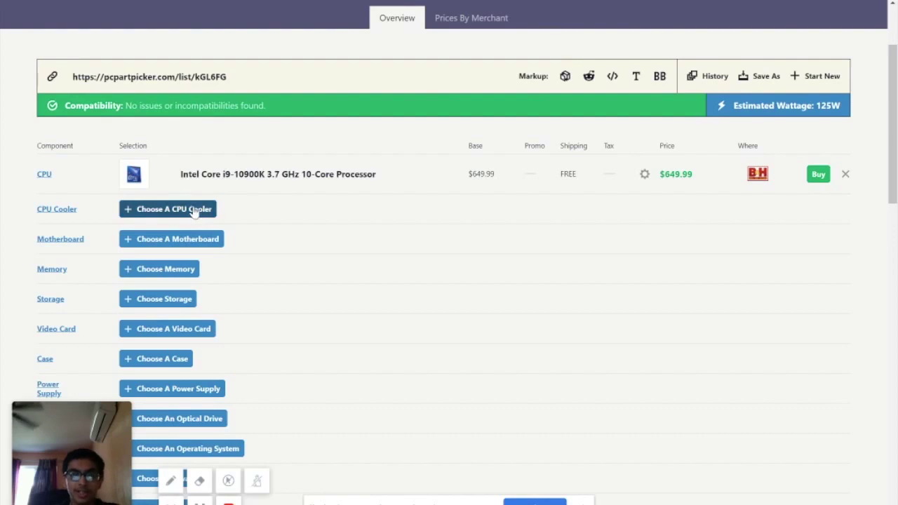
pyautogui.click(194, 210)
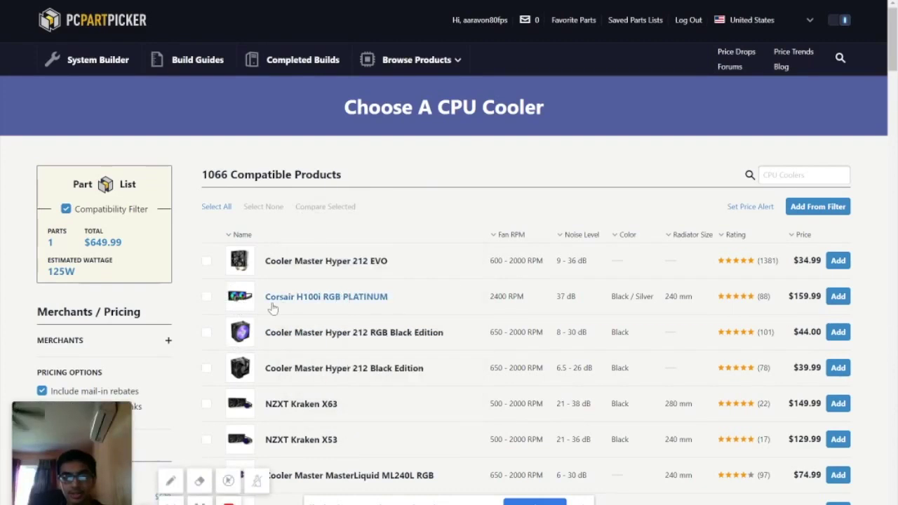
# - Scroll through the CPU cooler list to compare cooling options
pyautogui.scroll(-5, 249, 304)
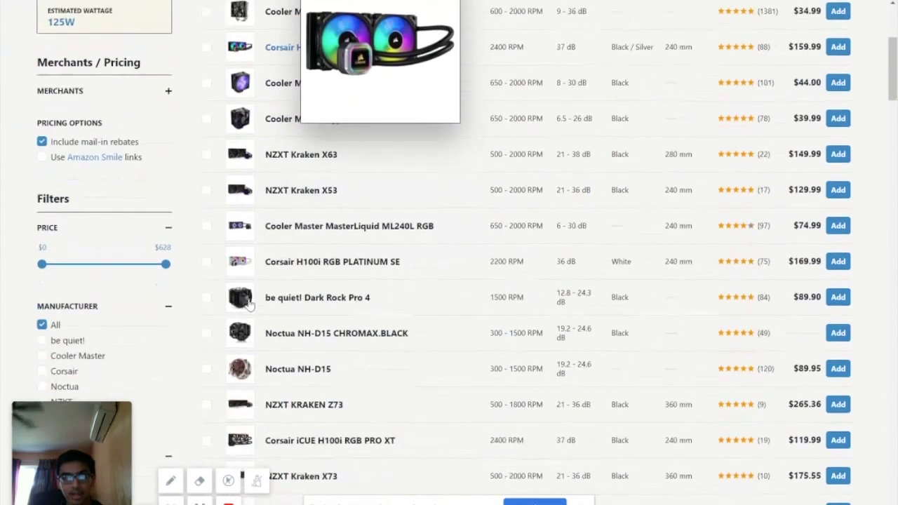
pyautogui.scroll(-4, 247, 304)
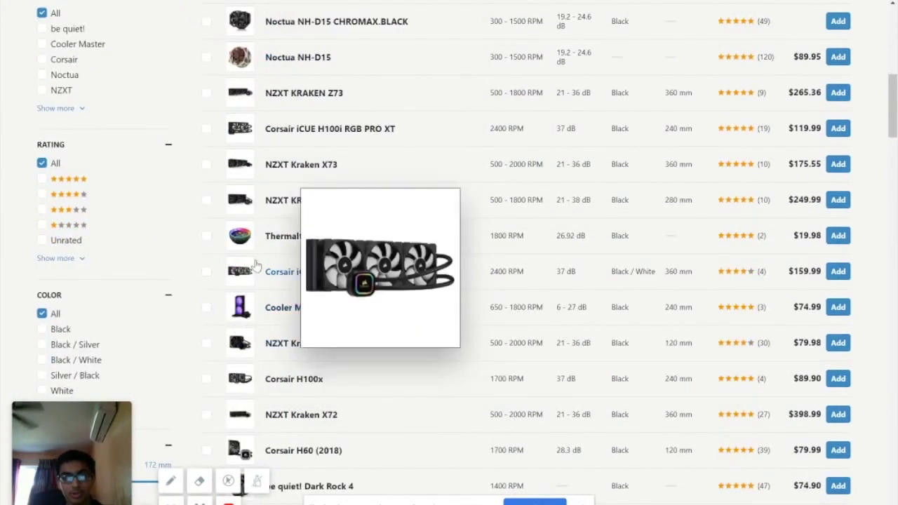
pyautogui.moveTo(239, 236)
pyautogui.scroll(4, 241, 234)
pyautogui.scroll(4, 241, 235)
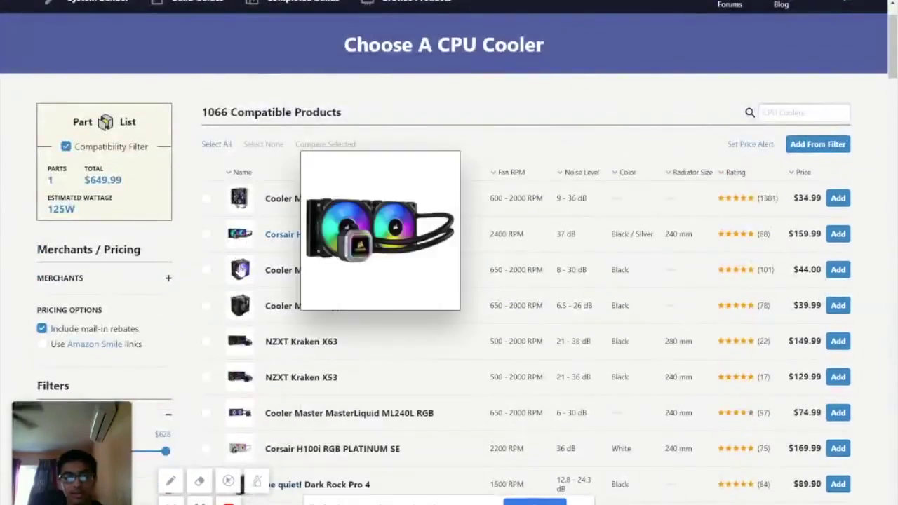
pyautogui.scroll(-15, 235, 242)
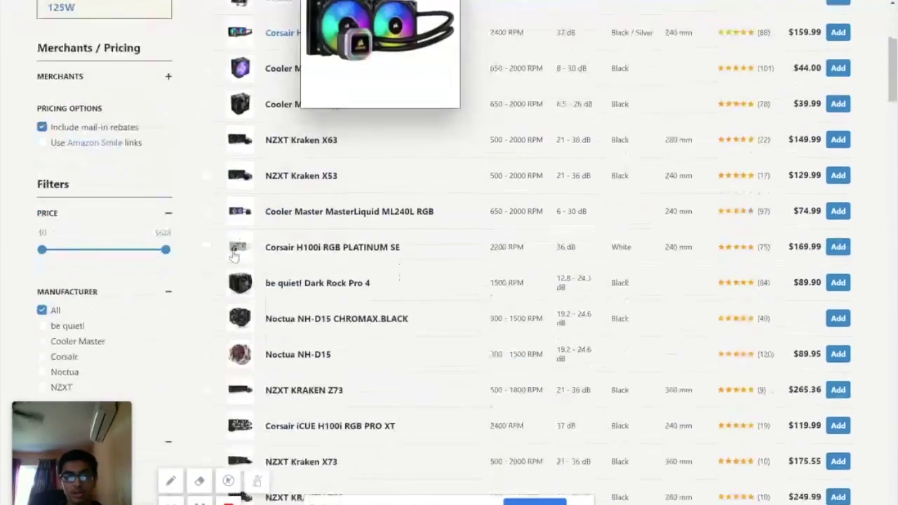
pyautogui.scroll(15, 223, 245)
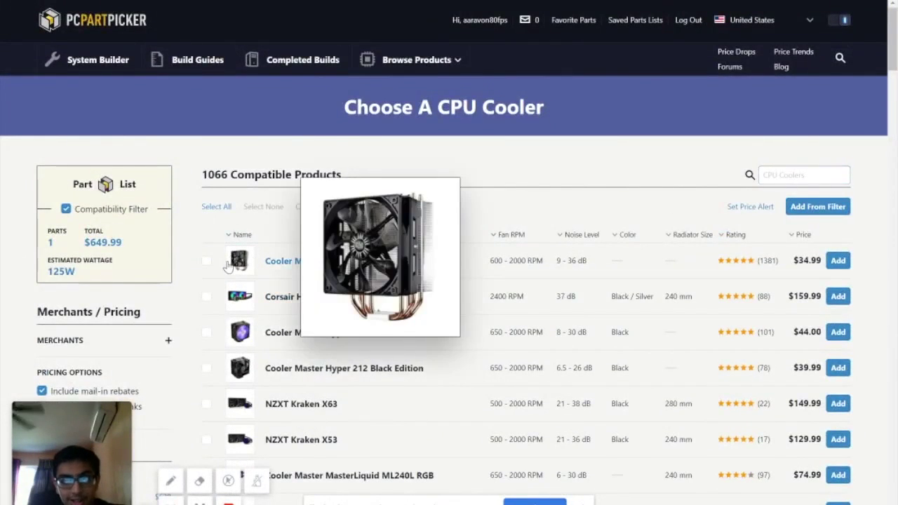
pyautogui.scroll(-2, 231, 263)
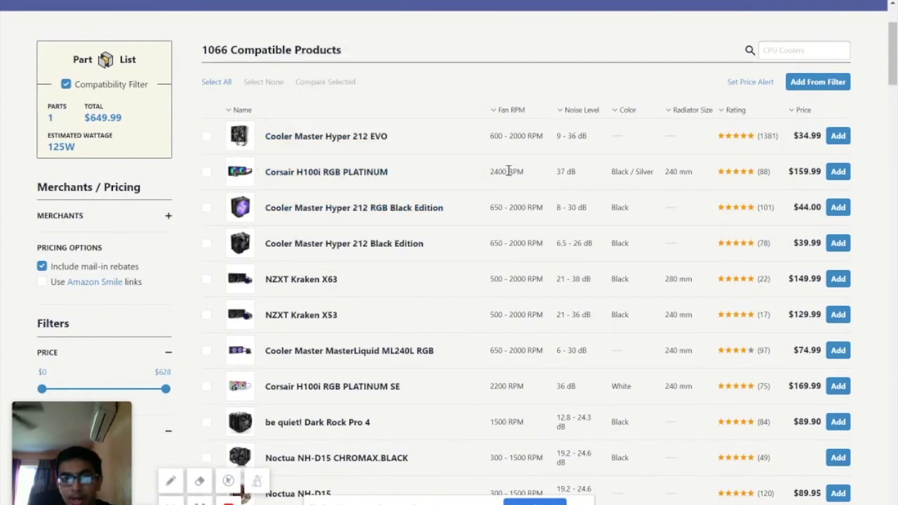
pyautogui.scroll(-2, 254, 275)
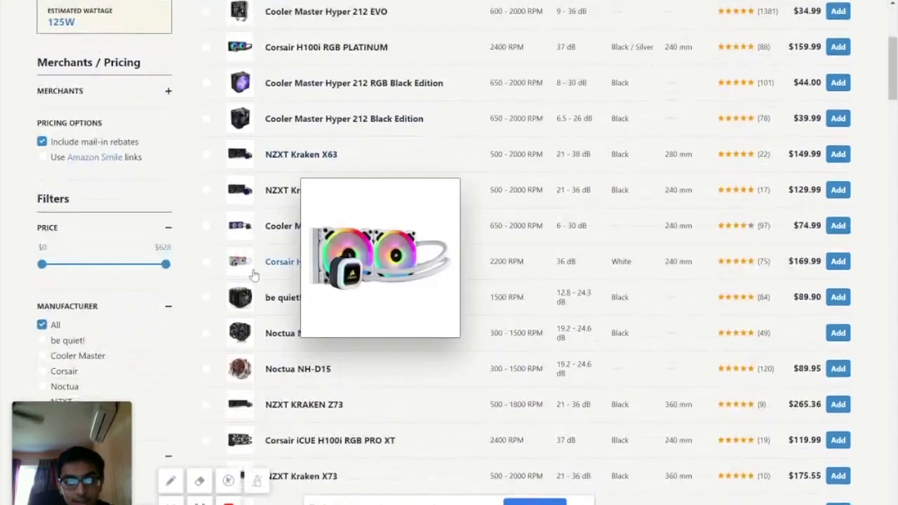
pyautogui.scroll(-1, 255, 275)
pyautogui.scroll(-5, 254, 275)
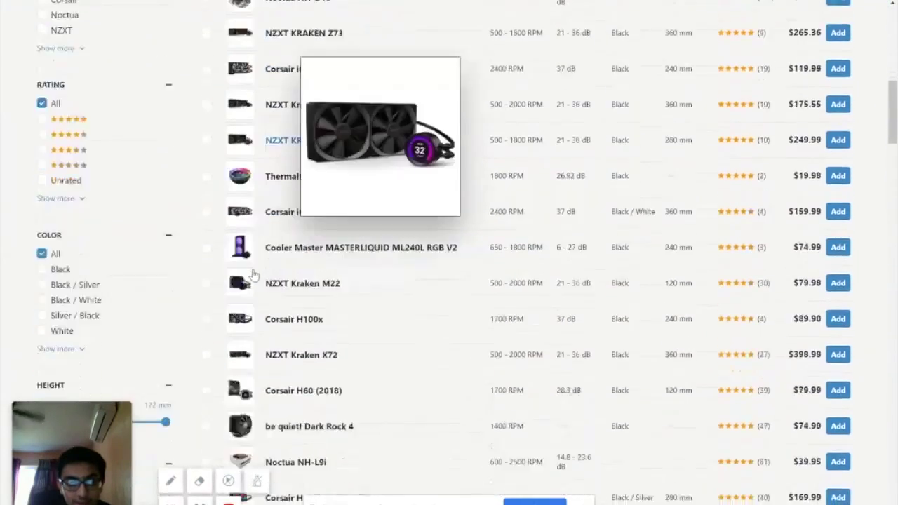
pyautogui.scroll(-2, 255, 275)
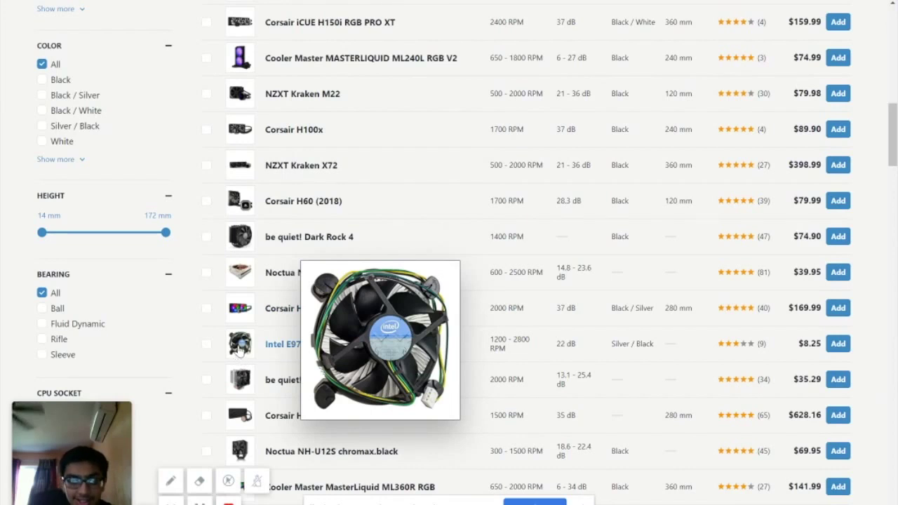
pyautogui.scroll(-3, 242, 343)
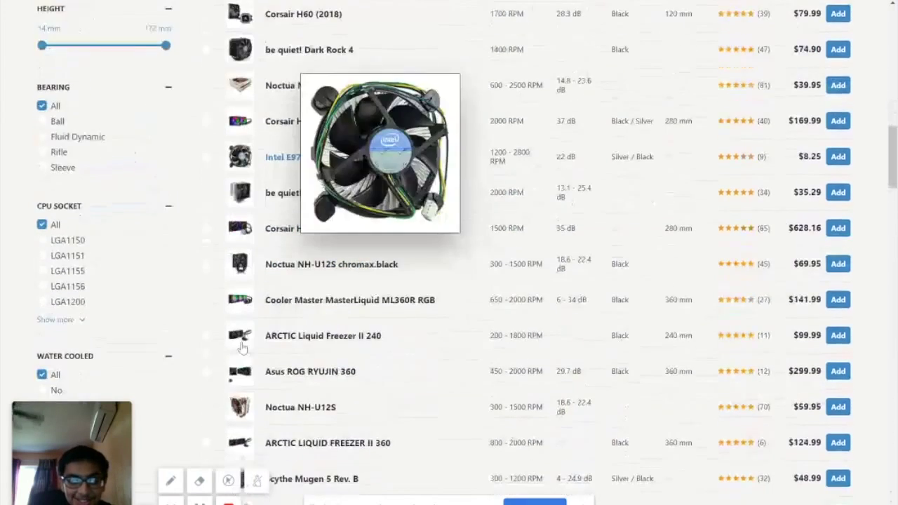
pyautogui.scroll(-3, 242, 342)
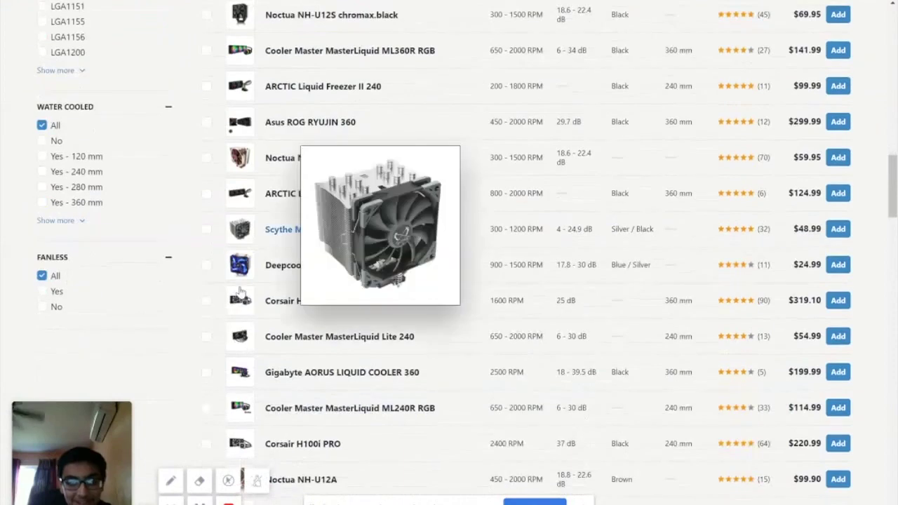
pyautogui.scroll(15, 239, 295)
pyautogui.scroll(1, 240, 295)
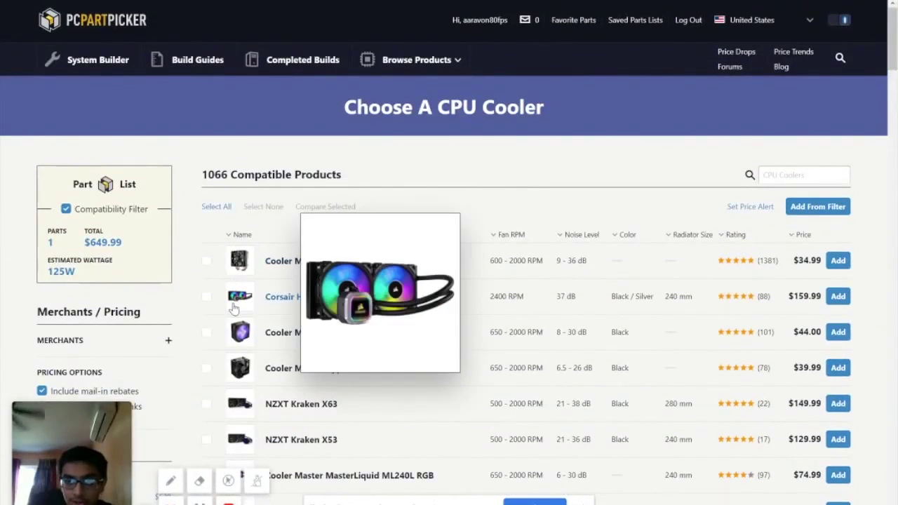
# - Add the Corsair H100i RGB PLATINUM cooler at $159.99 and open the motherboard list
pyautogui.moveTo(237, 409)
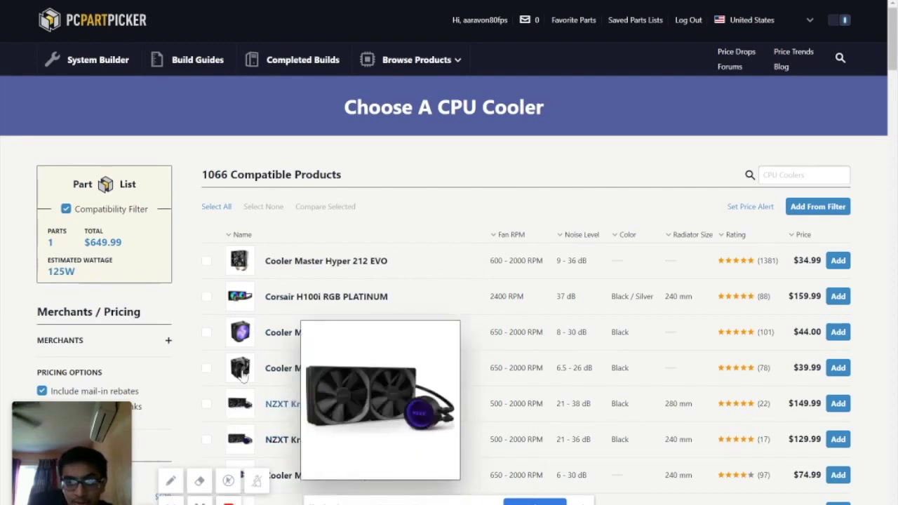
pyautogui.moveTo(280, 301)
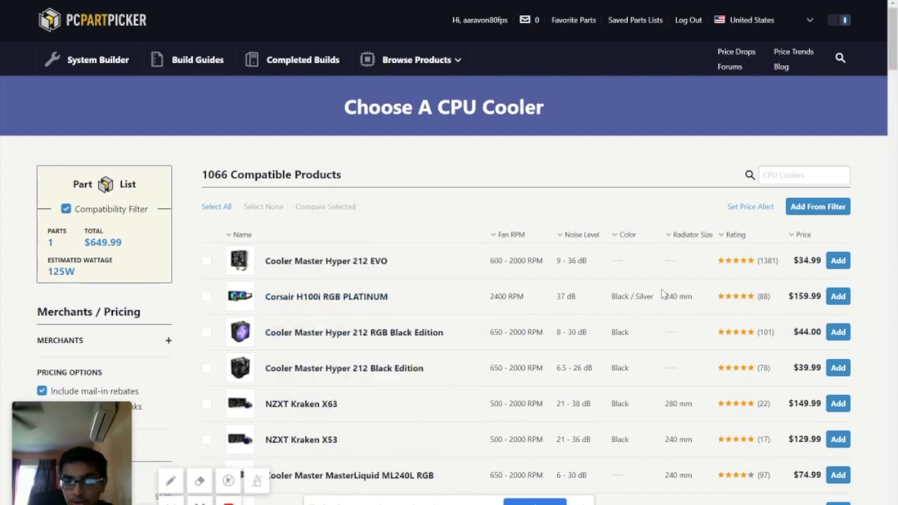
pyautogui.click(839, 297)
pyautogui.scroll(-2, 246, 267)
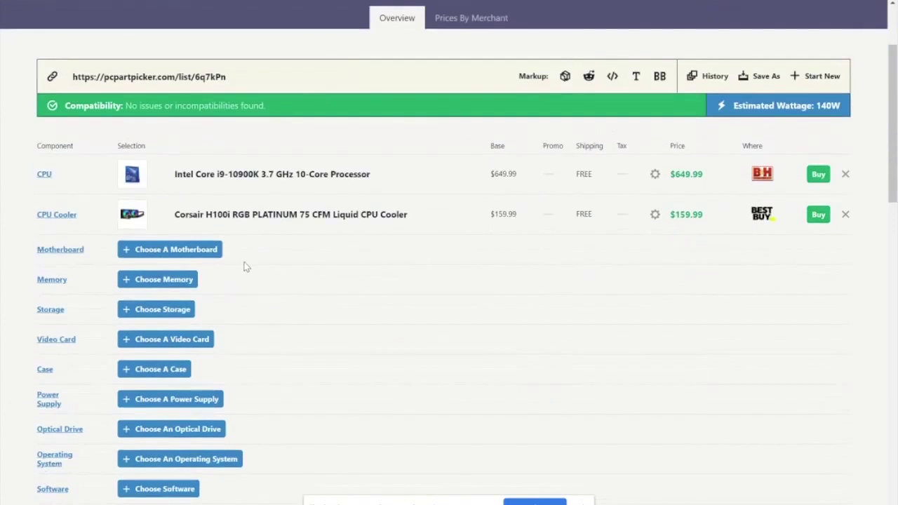
pyautogui.click(200, 251)
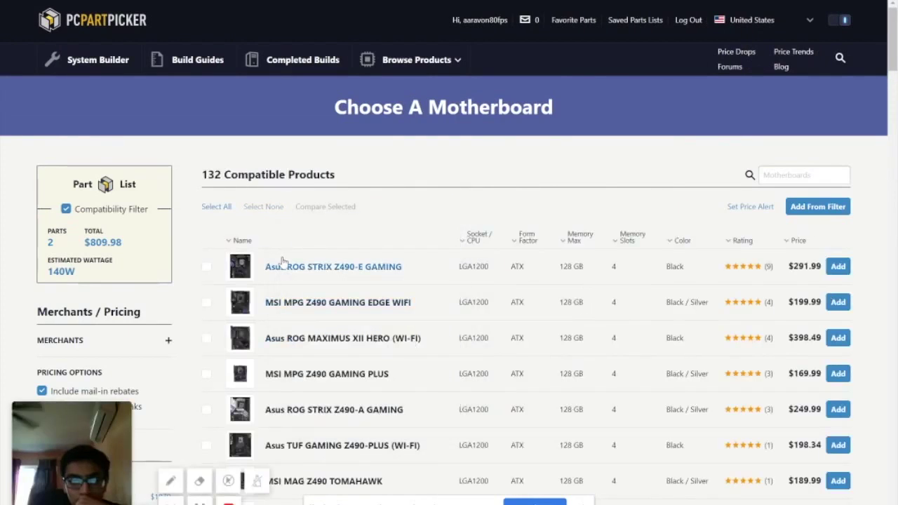
# - Compare compatible boards and add the Asus ROG MAXIMUS XII HERO (WI-FI) at $398.49
pyautogui.moveTo(237, 343)
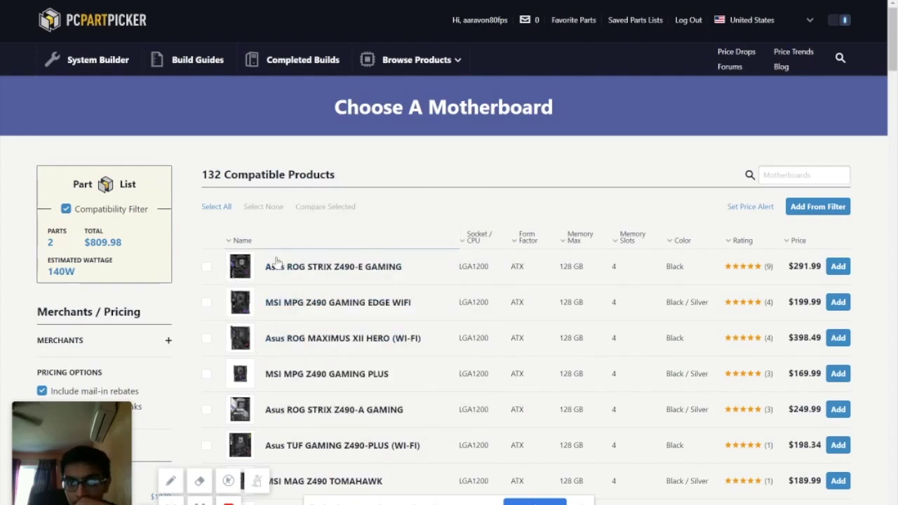
pyautogui.moveTo(240, 309)
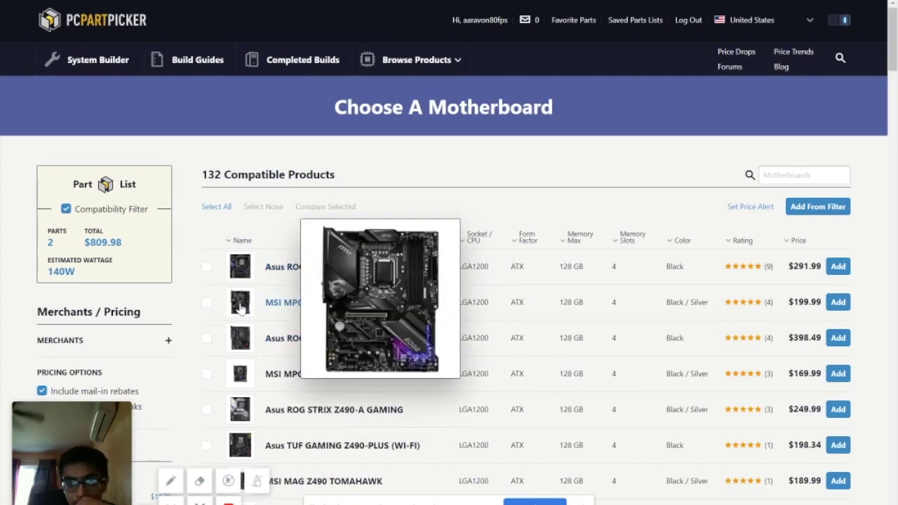
pyautogui.scroll(-3, 241, 308)
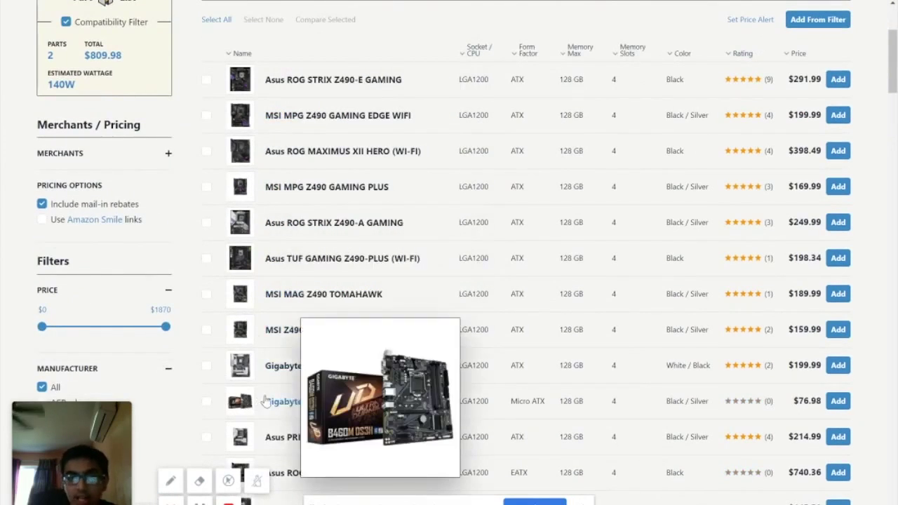
pyautogui.moveTo(249, 399)
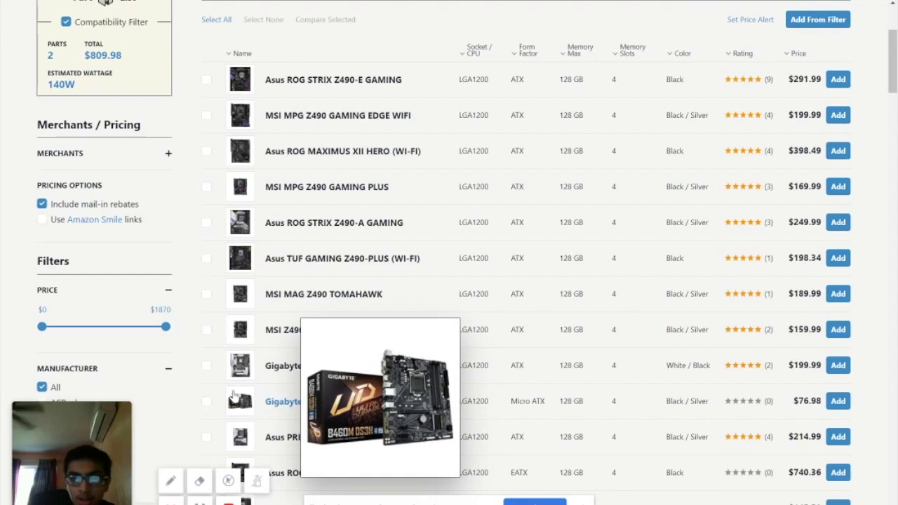
pyautogui.scroll(-2, 330, 376)
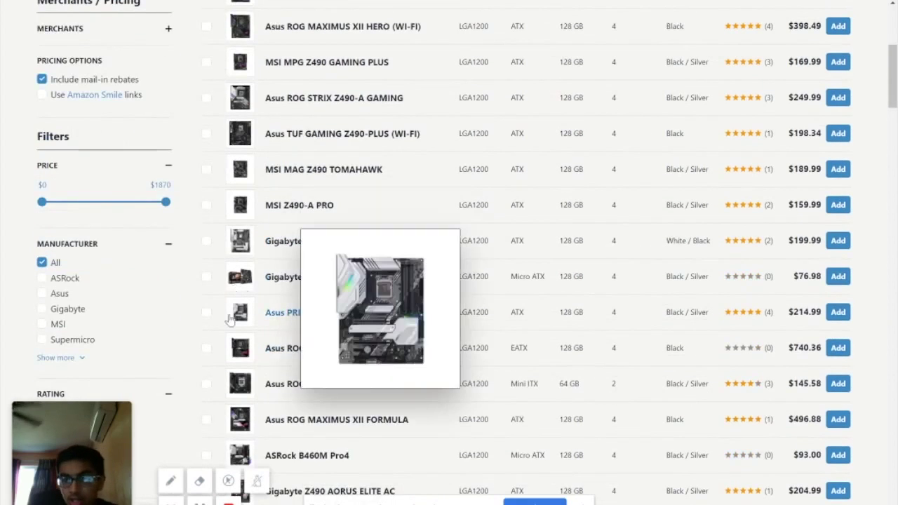
pyautogui.scroll(-2, 237, 316)
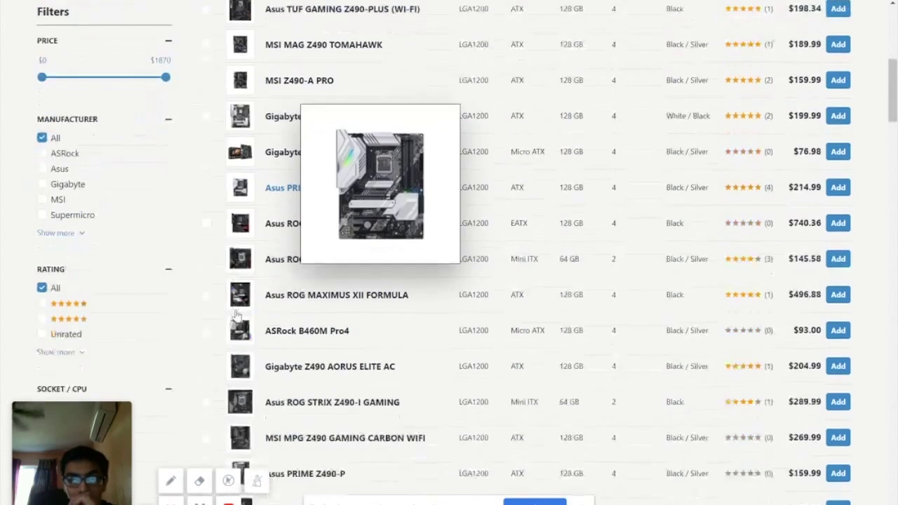
pyautogui.scroll(-4, 236, 316)
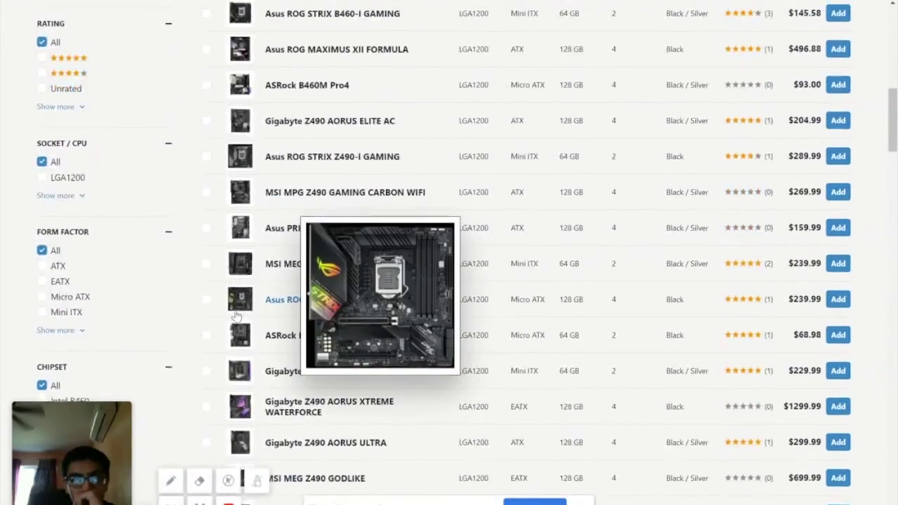
pyautogui.scroll(12, 237, 316)
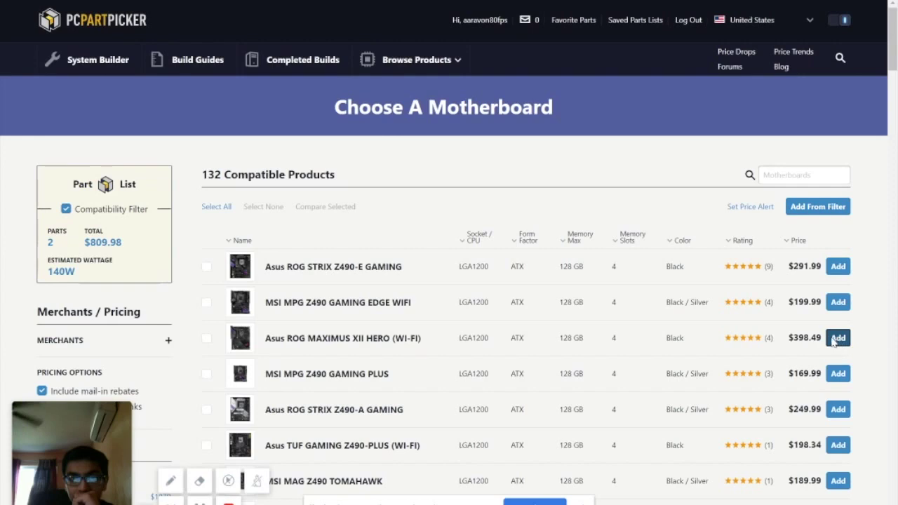
pyautogui.click(834, 339)
# - Open the memory choices and scroll through the compatible kits
pyautogui.scroll(-2, 254, 296)
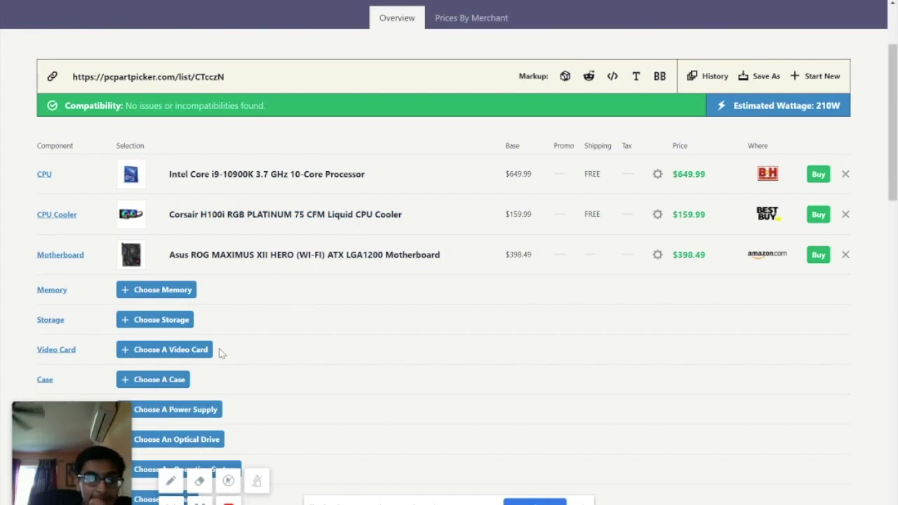
pyautogui.click(179, 289)
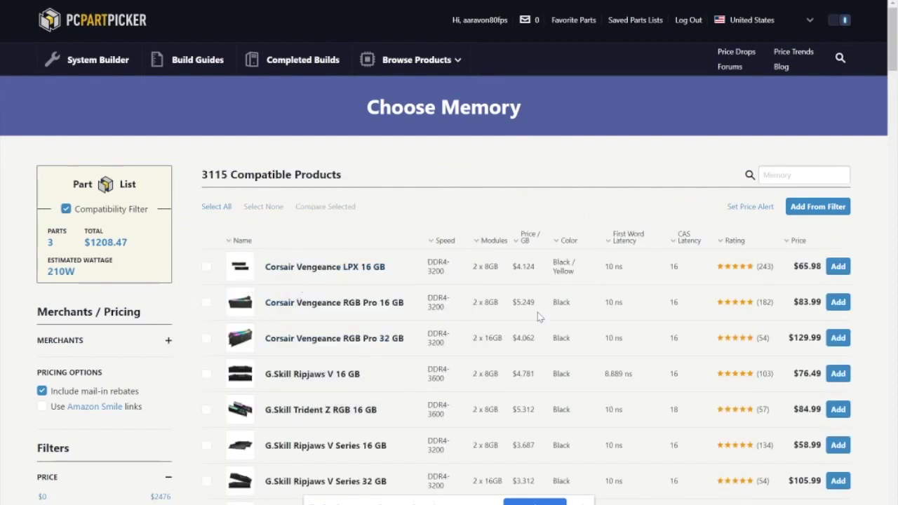
pyautogui.scroll(-2, 342, 373)
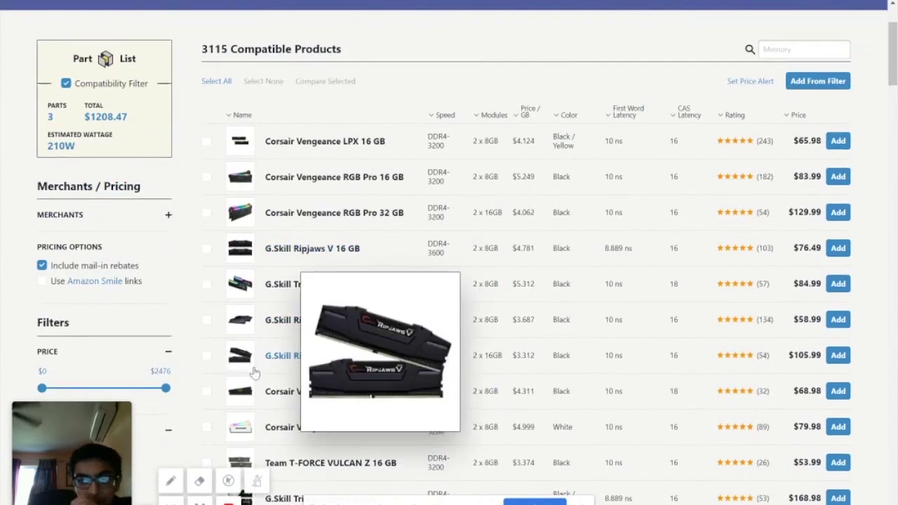
pyautogui.scroll(-2, 405, 356)
pyautogui.scroll(-7, 404, 357)
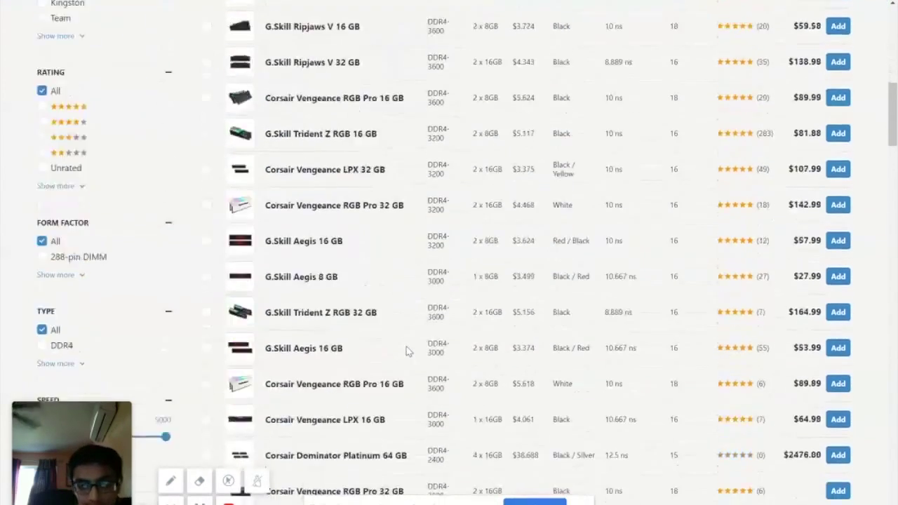
pyautogui.scroll(-1, 407, 351)
pyautogui.moveTo(247, 379)
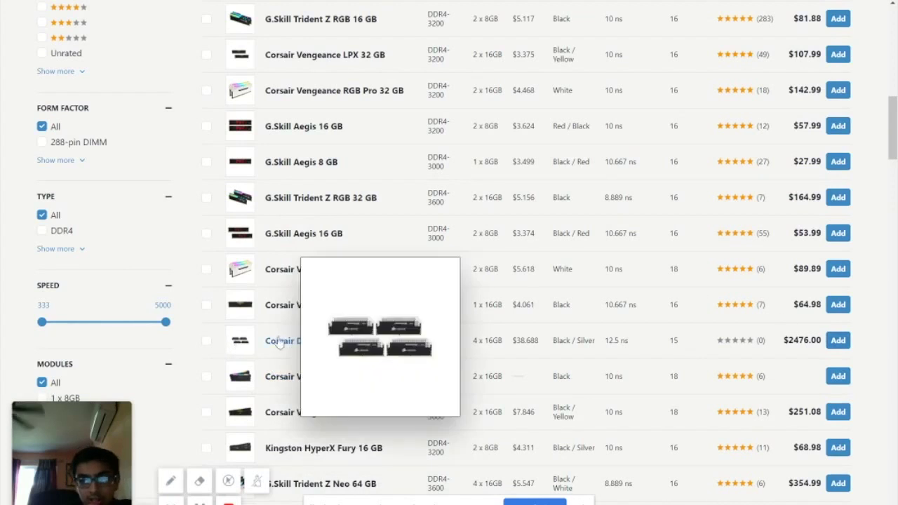
pyautogui.scroll(-1, 814, 340)
pyautogui.scroll(-4, 814, 342)
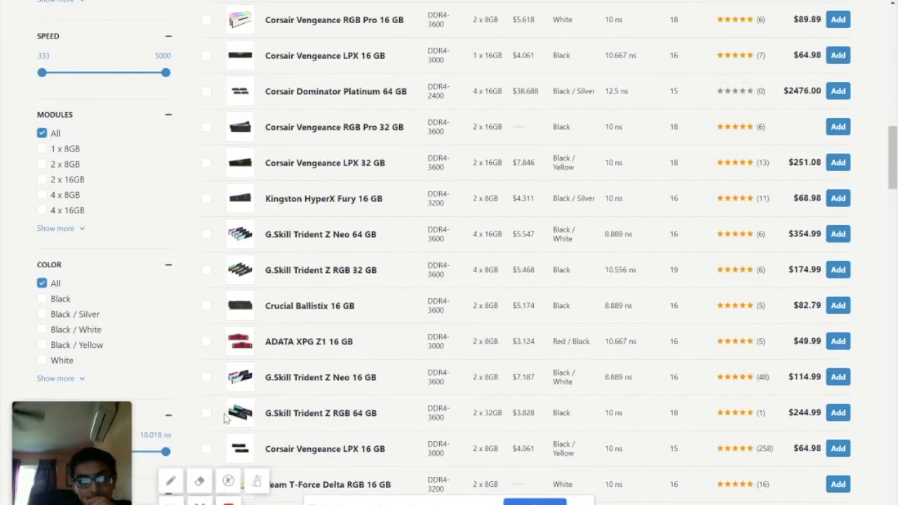
# - Add the Corsair Vengeance RGB Pro 32 GB memory kit at $129.99
pyautogui.moveTo(230, 416)
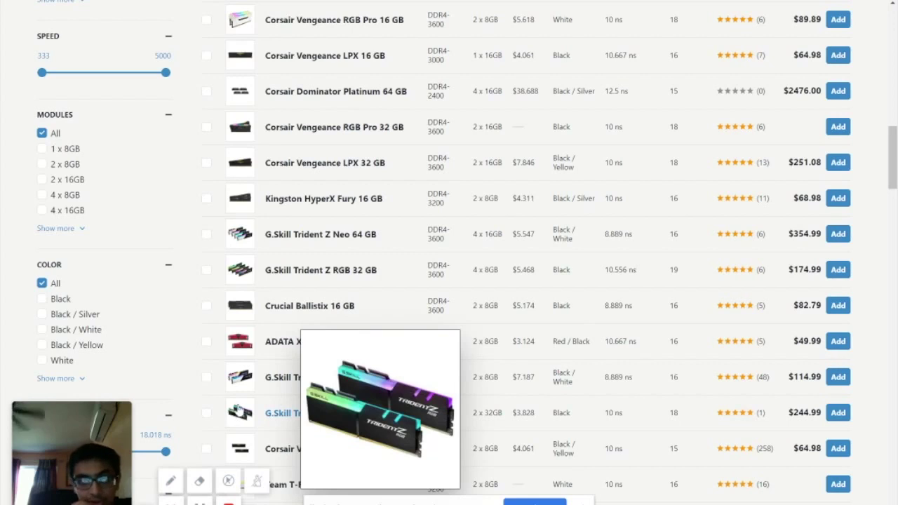
pyautogui.moveTo(240, 340)
pyautogui.scroll(3, 245, 344)
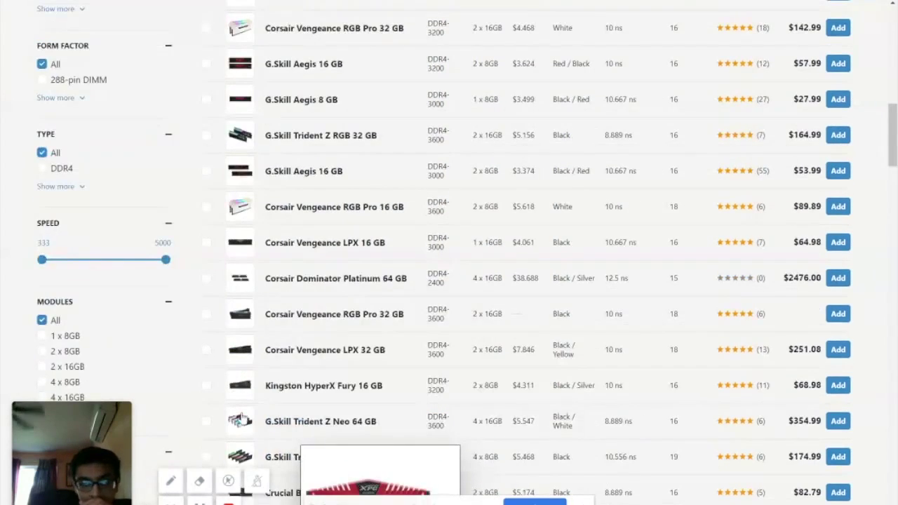
pyautogui.scroll(7, 252, 351)
pyautogui.scroll(3, 421, 193)
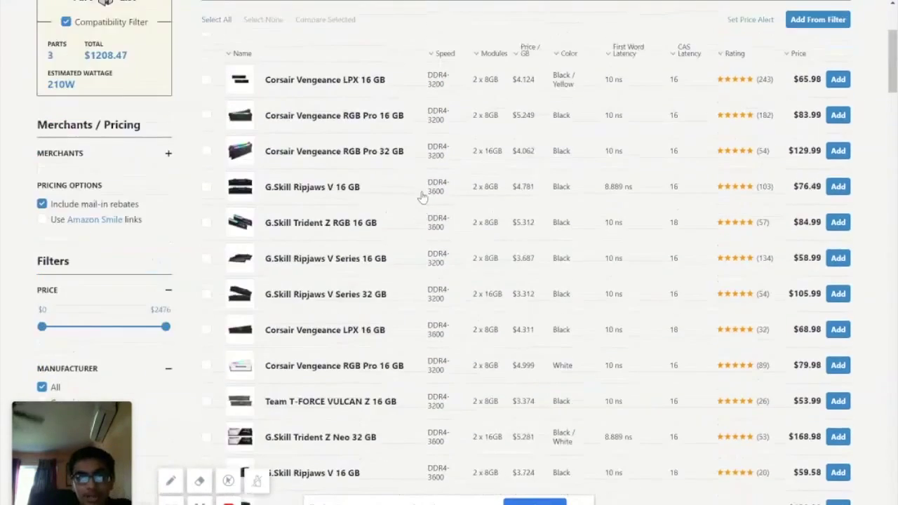
pyautogui.scroll(2, 421, 189)
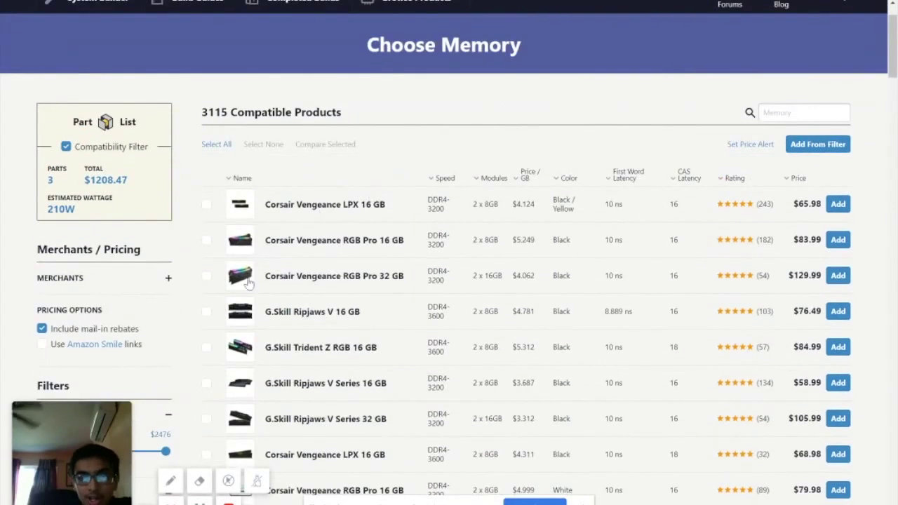
pyautogui.moveTo(242, 278)
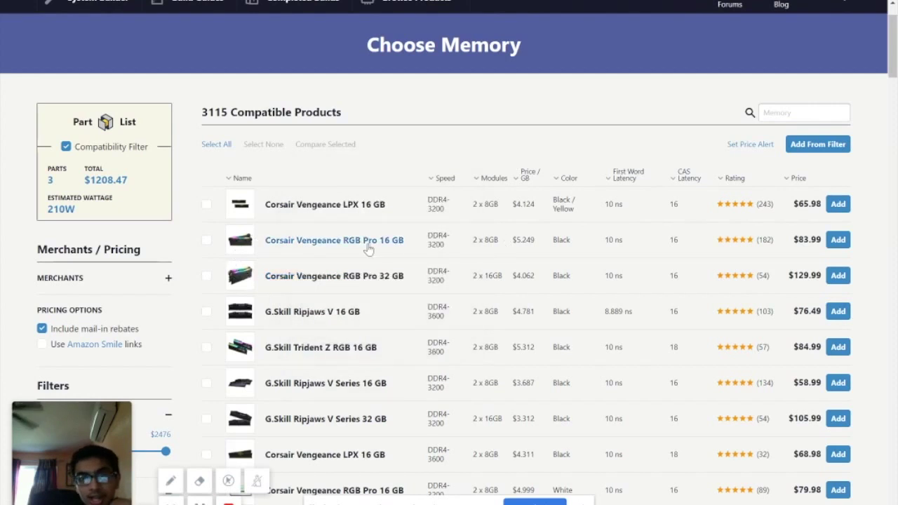
pyautogui.moveTo(246, 249)
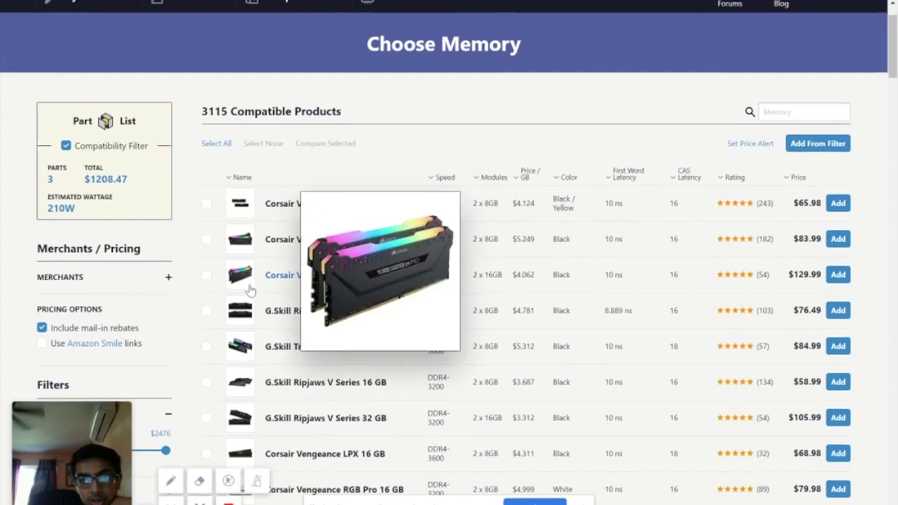
pyautogui.scroll(-3, 251, 295)
pyautogui.scroll(-2, 251, 298)
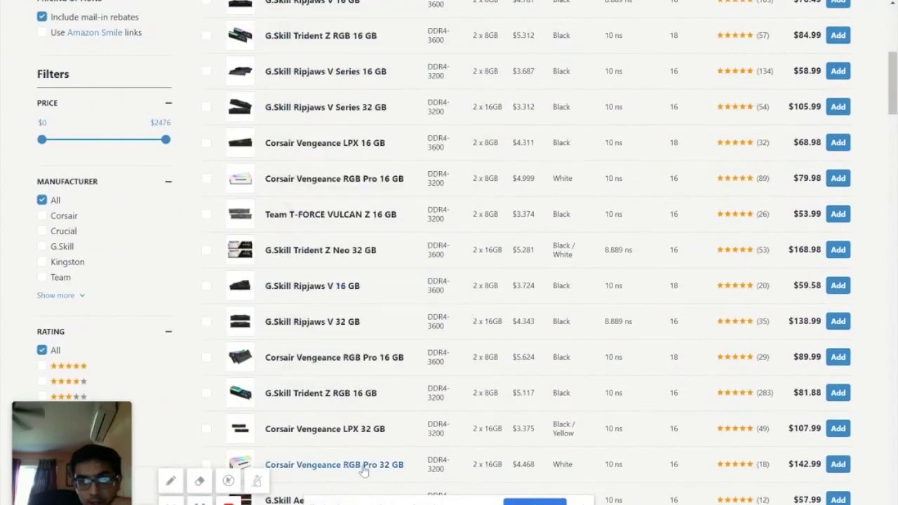
pyautogui.scroll(3, 478, 406)
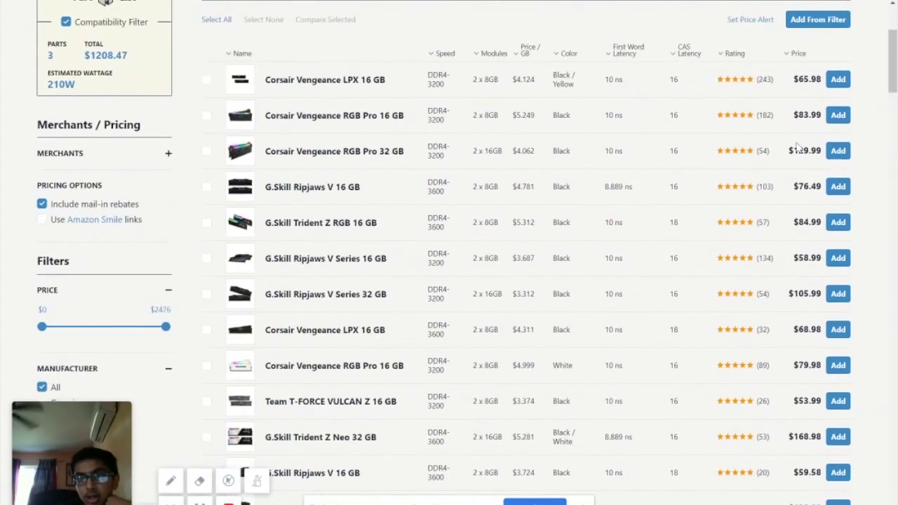
pyautogui.click(843, 160)
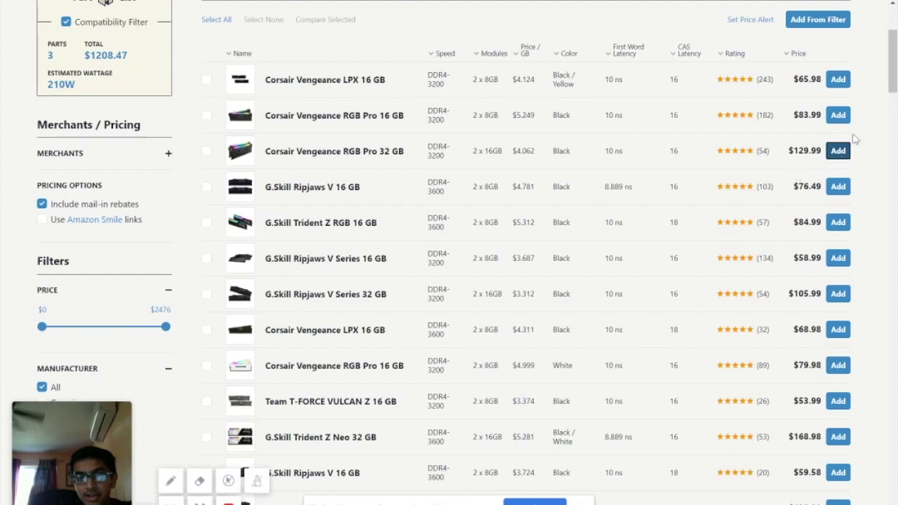
# - Review the four-part build list and its $1338.46 total price
pyautogui.scroll(-1, 113, 30)
pyautogui.scroll(-1, 250, 108)
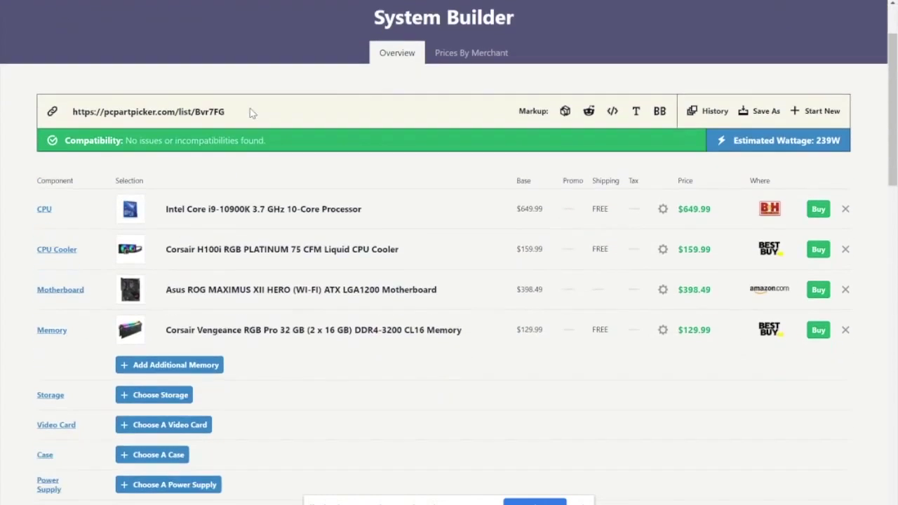
pyautogui.scroll(-1, 252, 113)
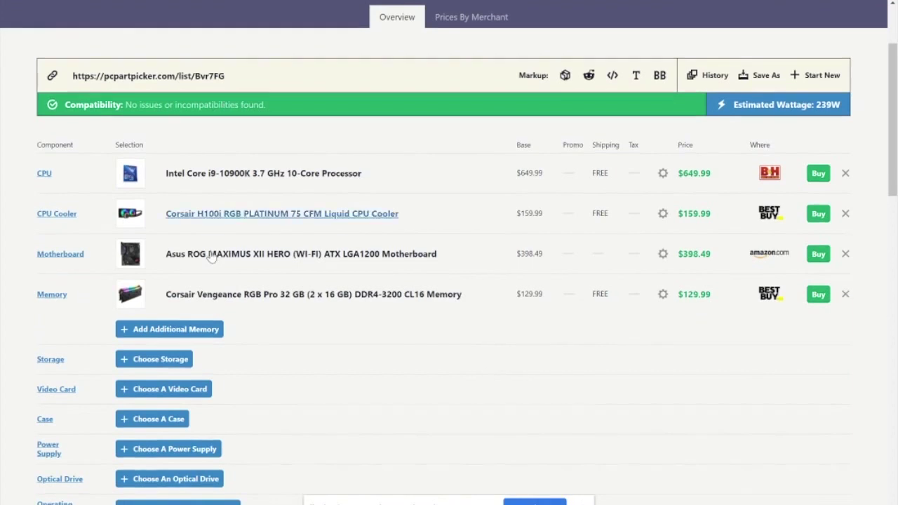
pyautogui.scroll(-3, 201, 257)
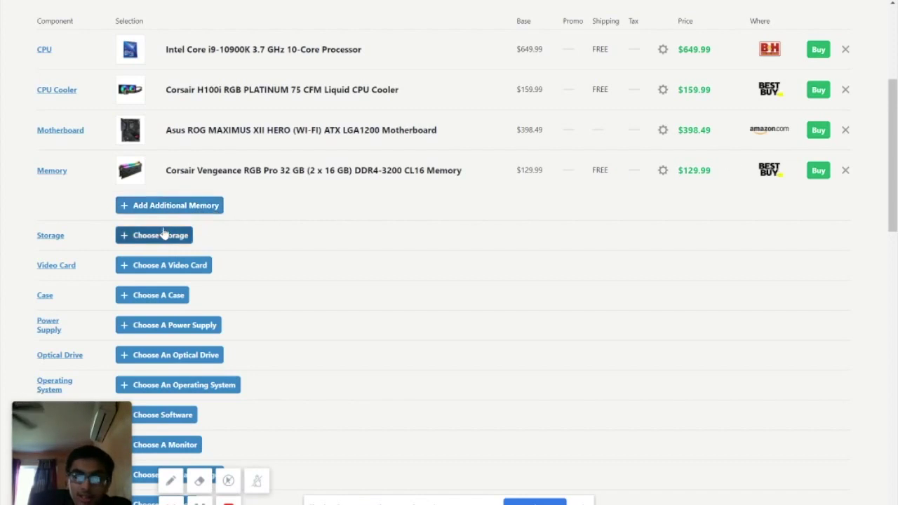
pyautogui.scroll(-4, 264, 239)
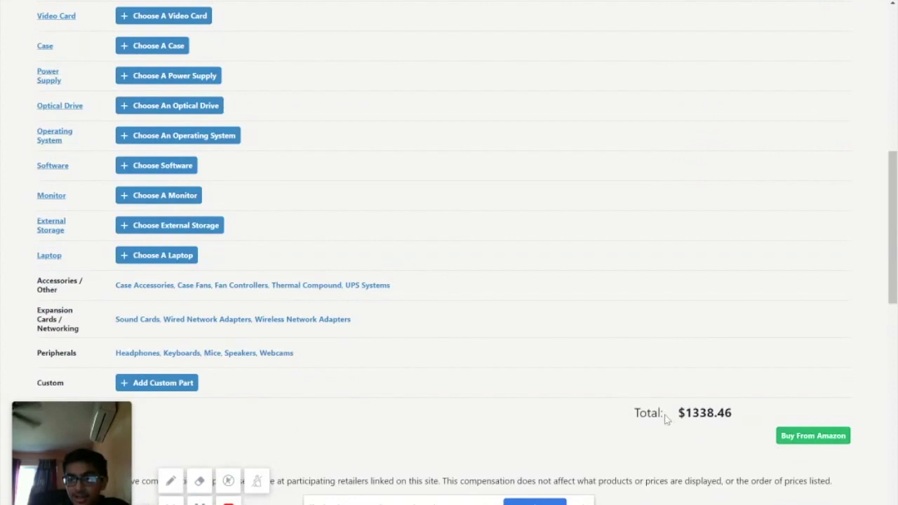
pyautogui.moveTo(693, 413); pyautogui.dragTo(633, 412)
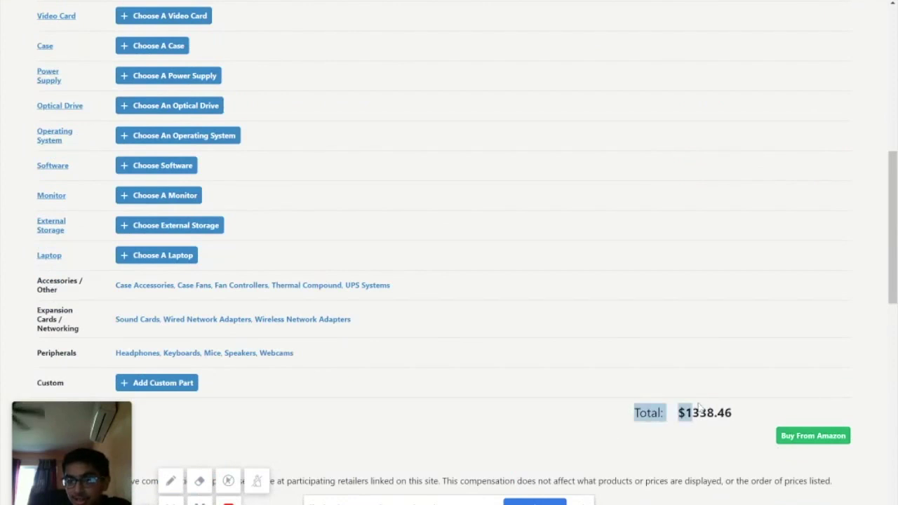
pyautogui.click(443, 449)
# - Open the storage choices for the build
pyautogui.scroll(5, 379, 379)
pyautogui.scroll(-2, 218, 351)
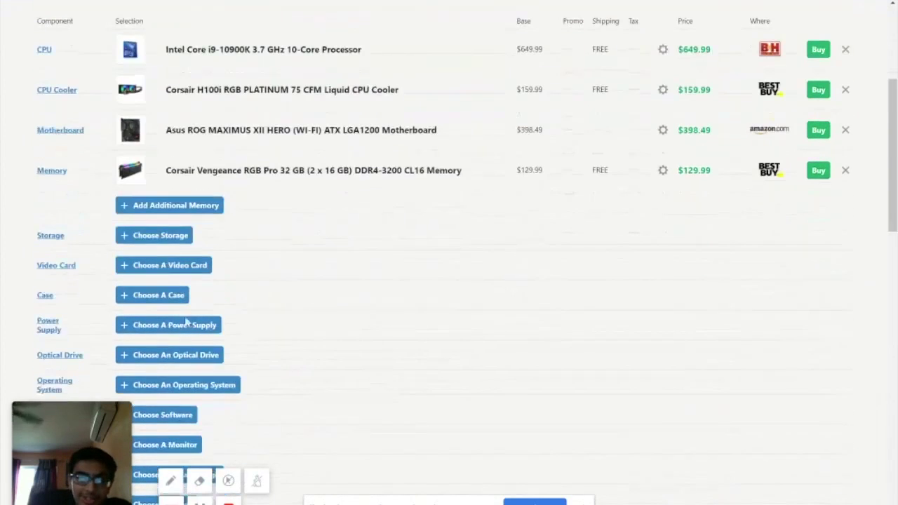
pyautogui.click(166, 236)
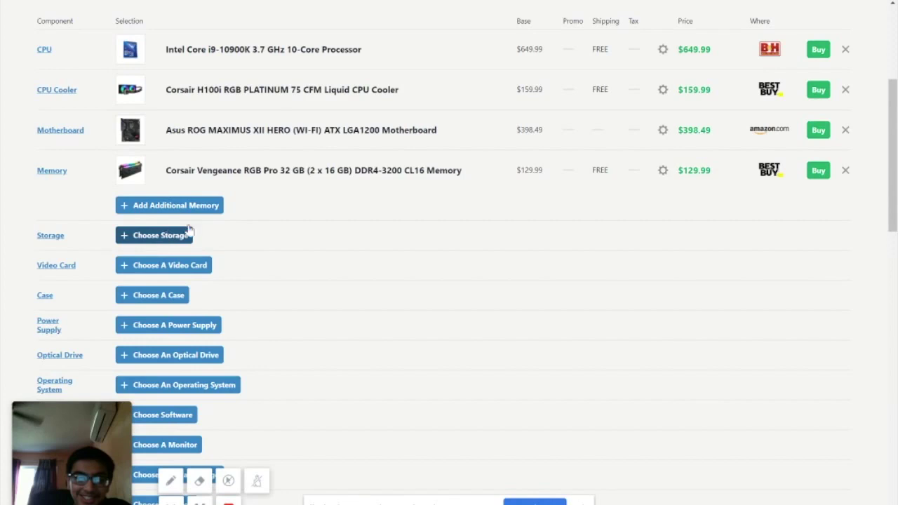
# - Browse the storage list and add the Samsung 970 Evo 1 TB SSD at $167.77
pyautogui.scroll(-1, 354, 272)
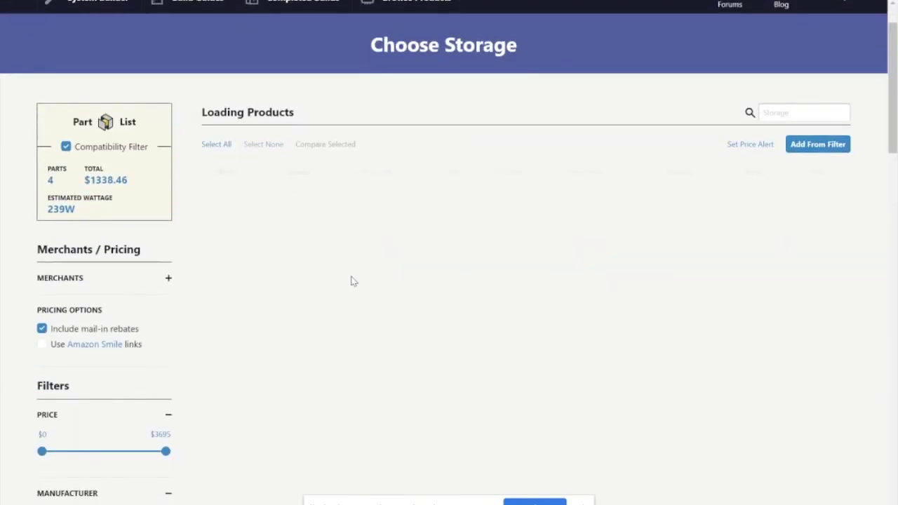
pyautogui.scroll(-2, 354, 273)
pyautogui.scroll(2, 356, 270)
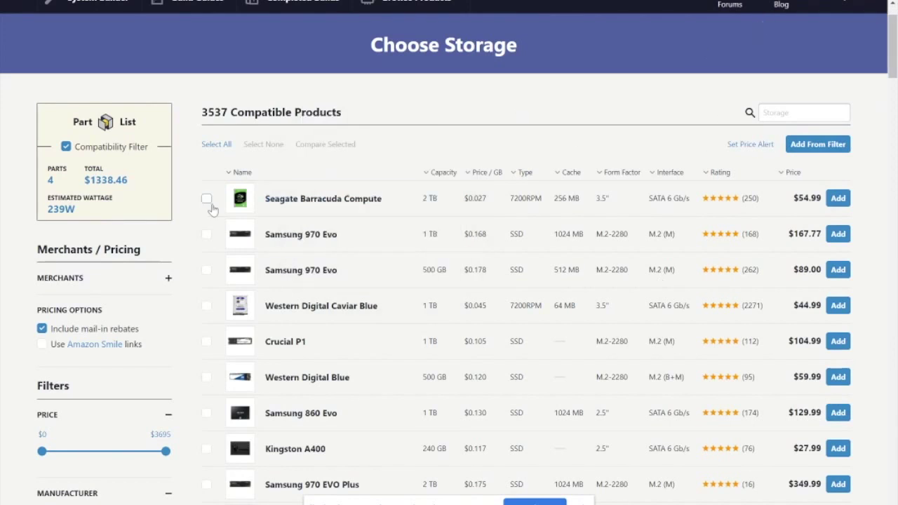
pyautogui.moveTo(242, 201)
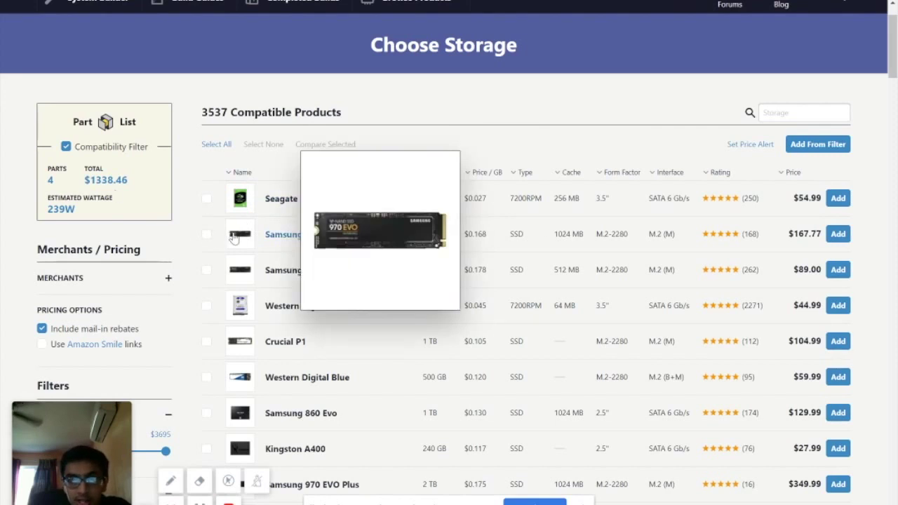
pyautogui.moveTo(237, 239)
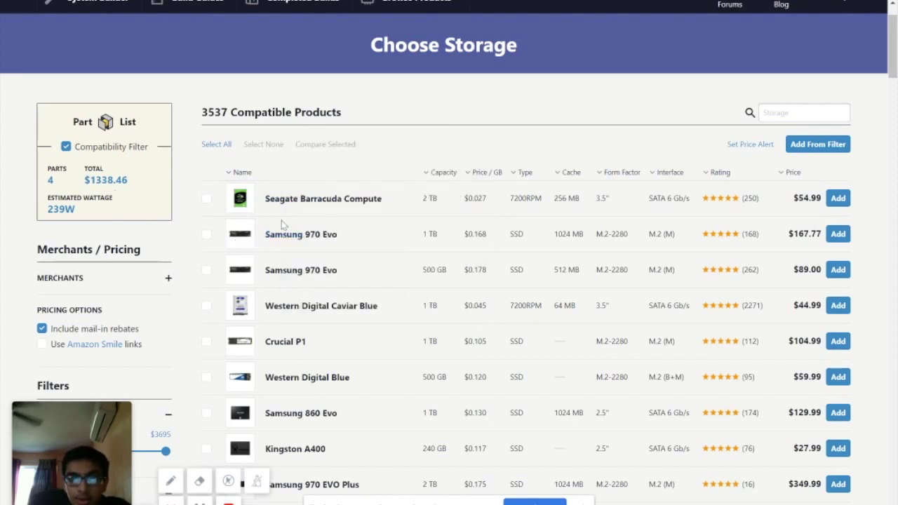
pyautogui.scroll(-3, 528, 228)
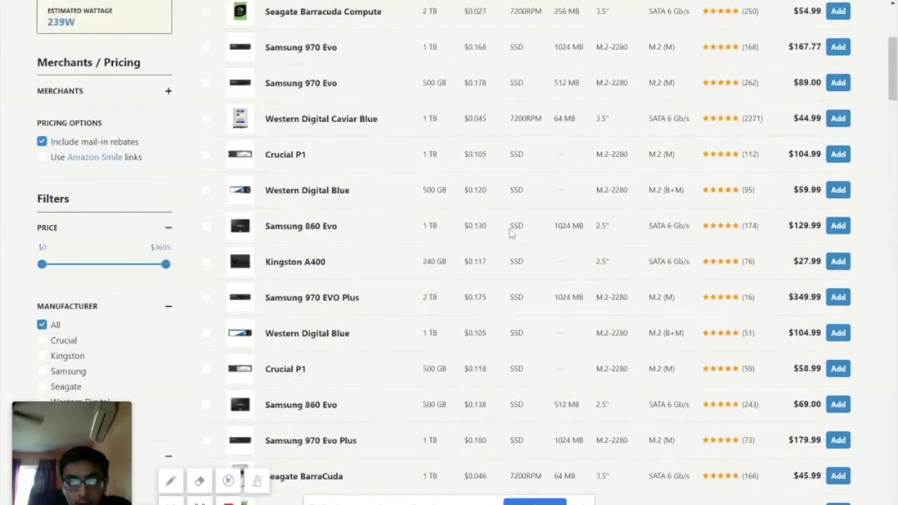
pyautogui.scroll(-5, 433, 214)
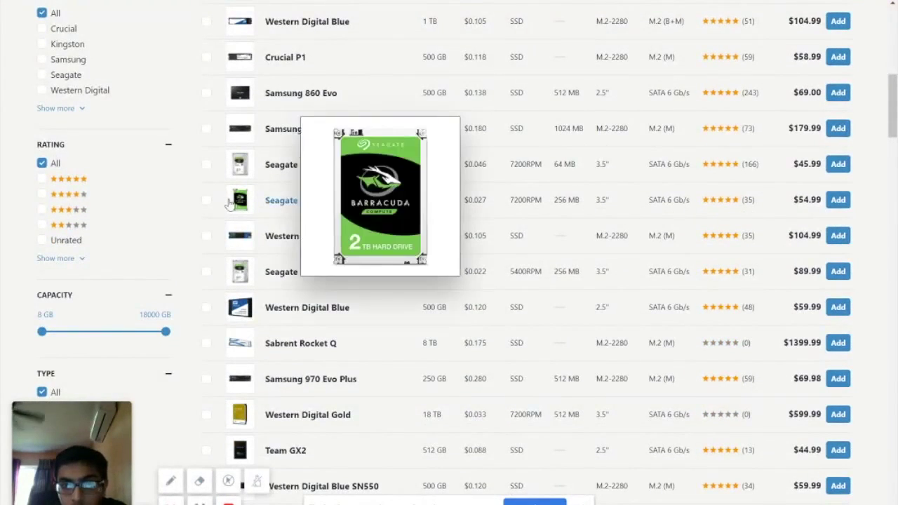
pyautogui.scroll(-1, 414, 193)
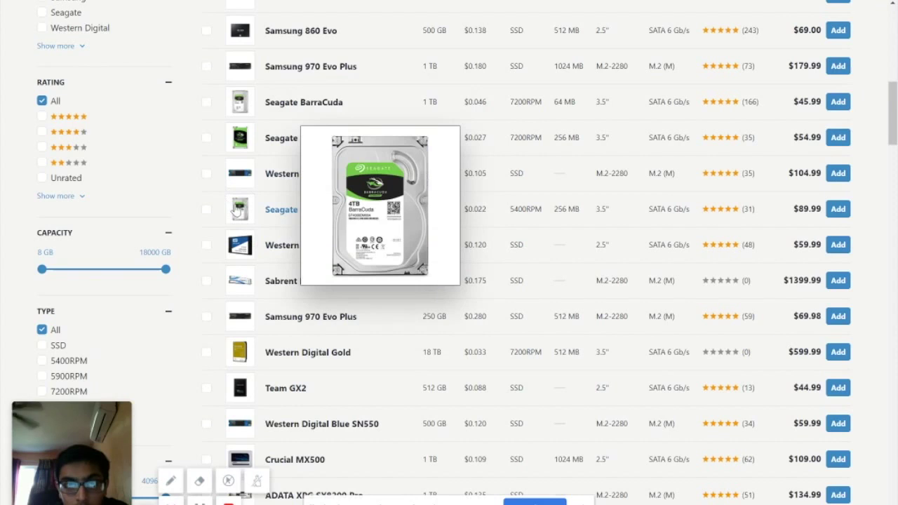
pyautogui.scroll(-1, 235, 209)
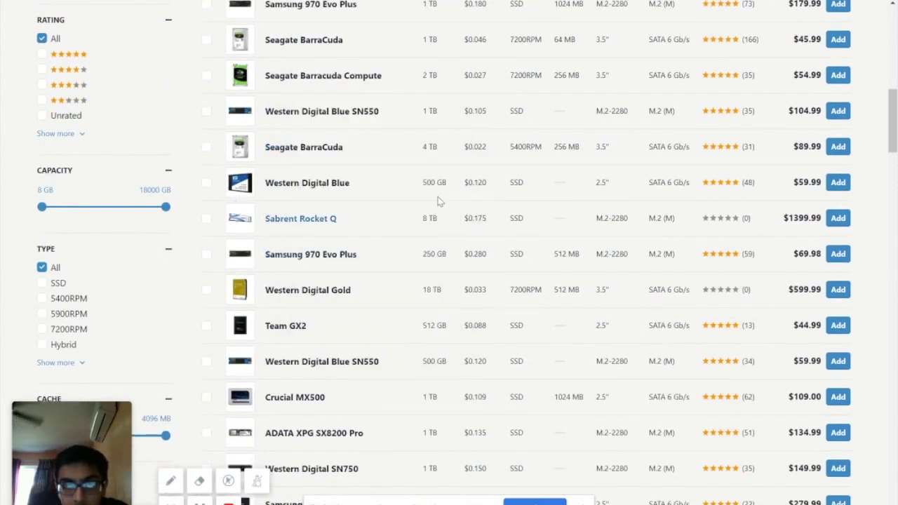
pyautogui.scroll(8, 429, 247)
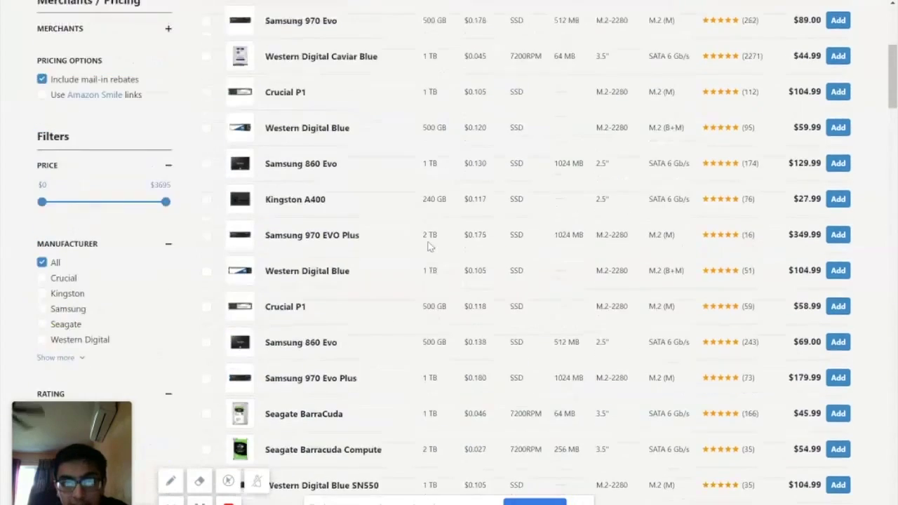
pyautogui.scroll(1, 430, 242)
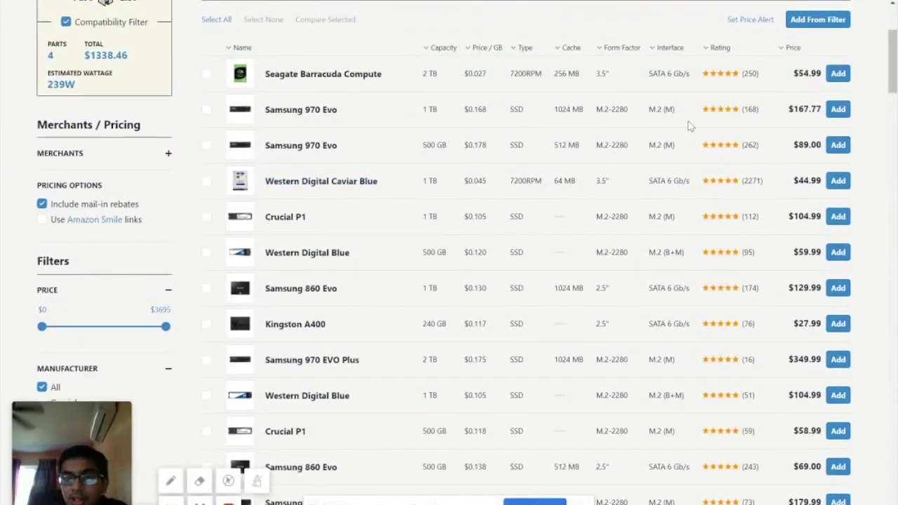
pyautogui.moveTo(239, 114)
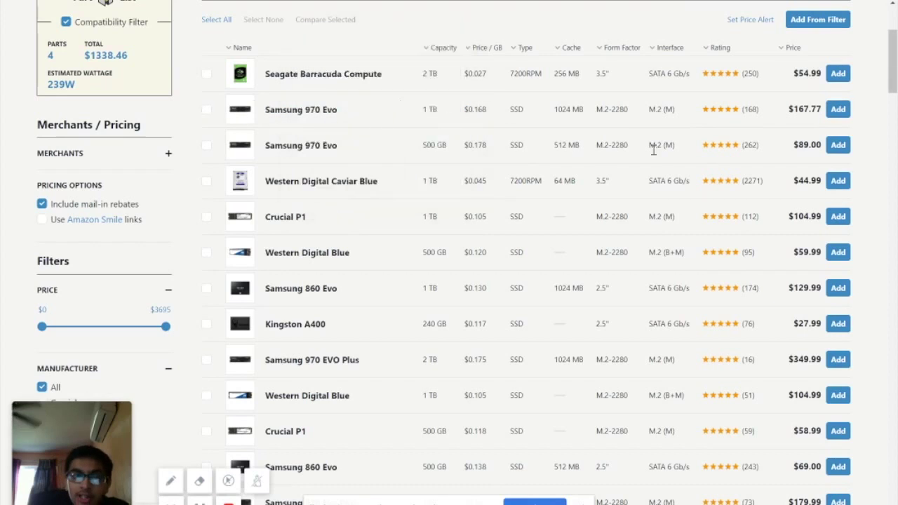
pyautogui.click(837, 111)
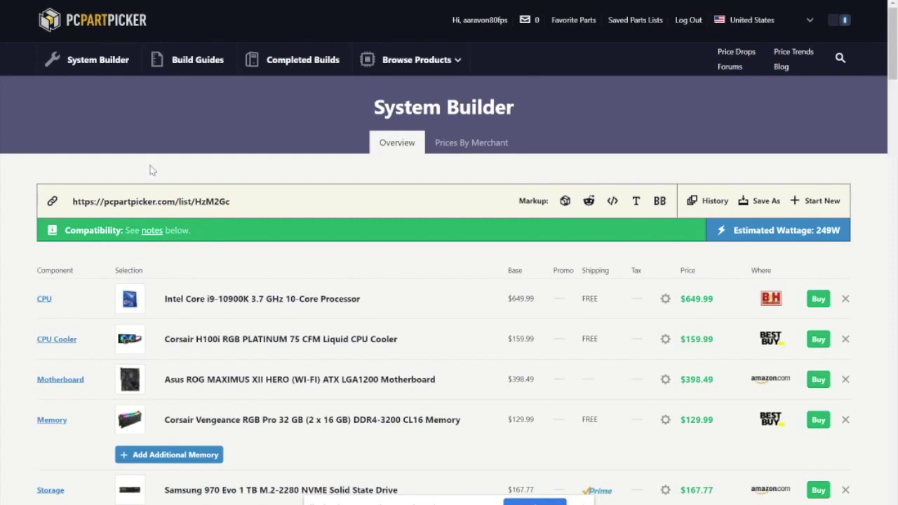
# - Confirm the Samsung 970 Evo in the Storage row, then open the video card list
pyautogui.scroll(-3, 173, 203)
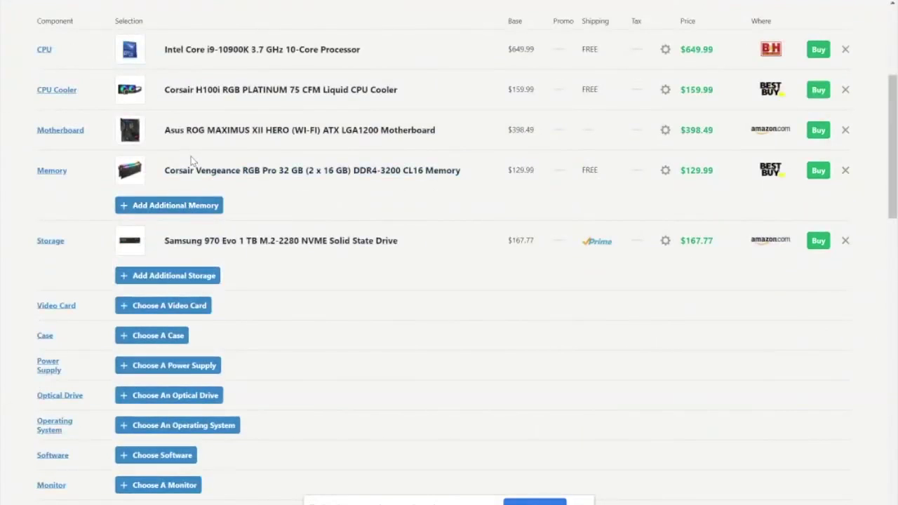
pyautogui.scroll(-1, 231, 245)
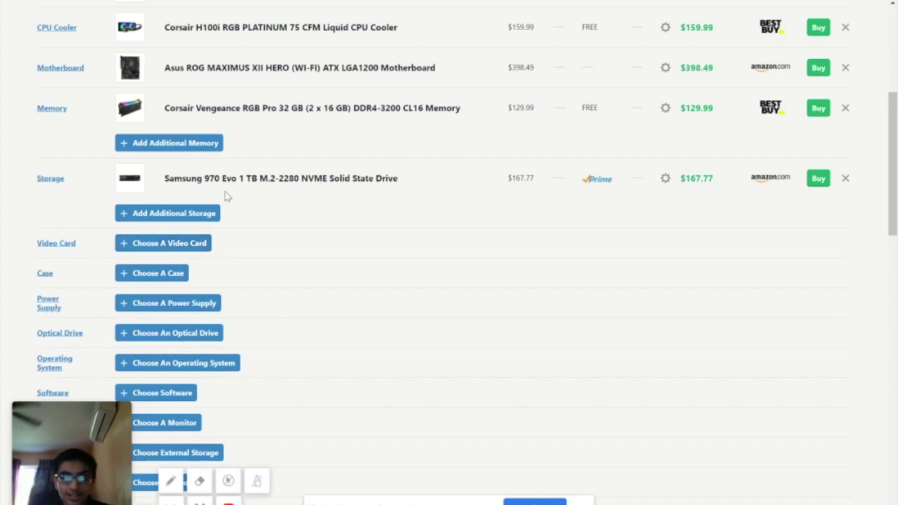
pyautogui.click(208, 244)
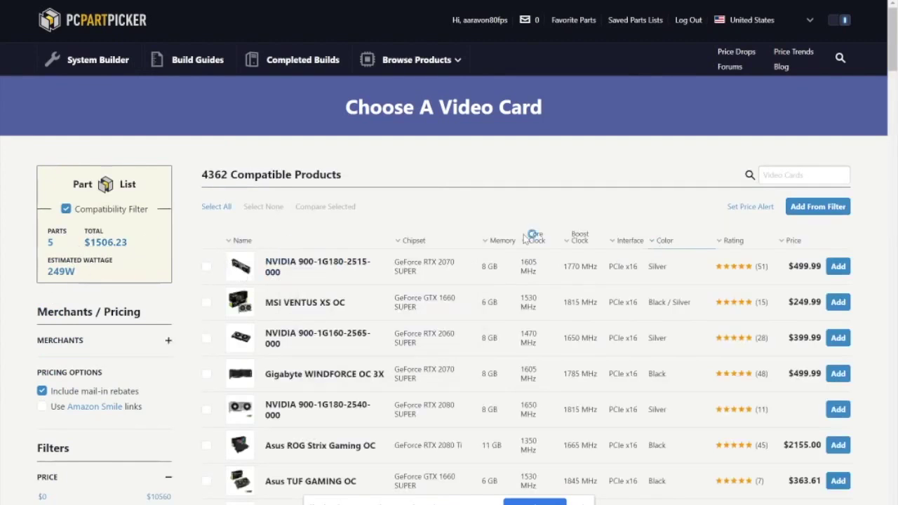
pyautogui.moveTo(244, 274)
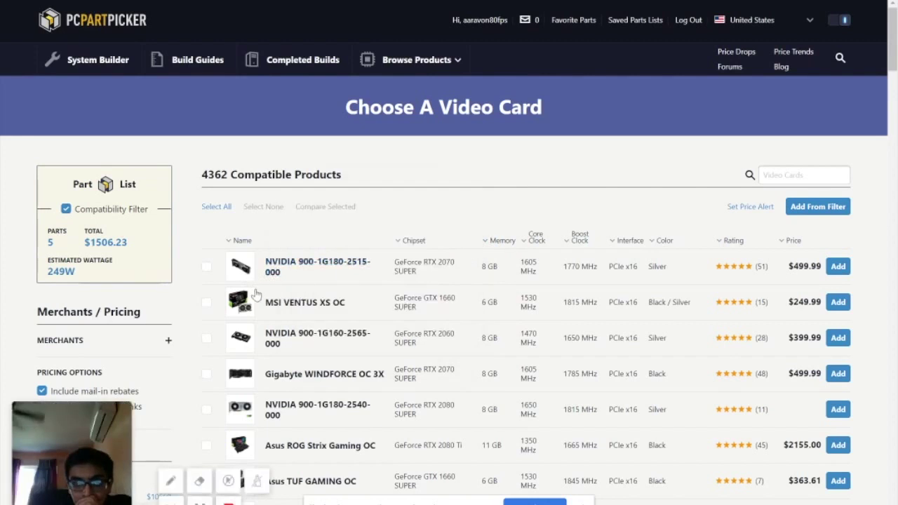
pyautogui.moveTo(237, 347)
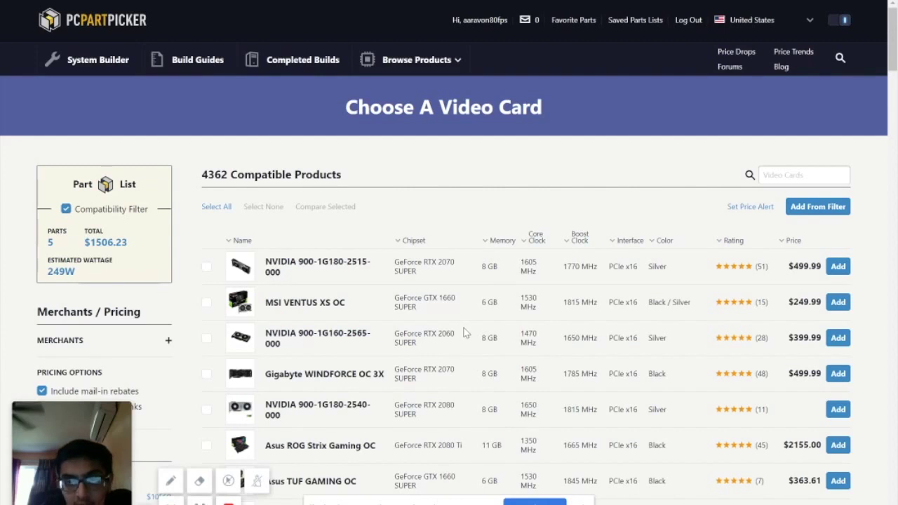
pyautogui.scroll(-1, 408, 286)
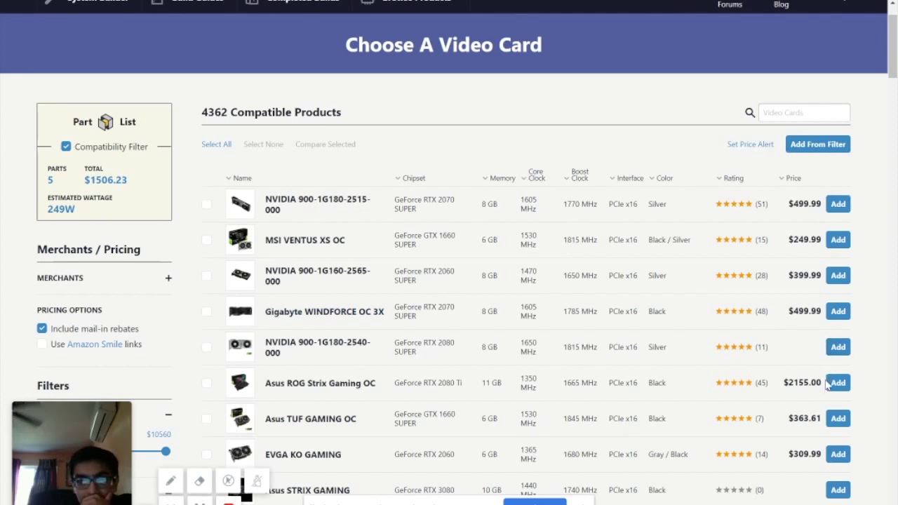
pyautogui.moveTo(232, 384)
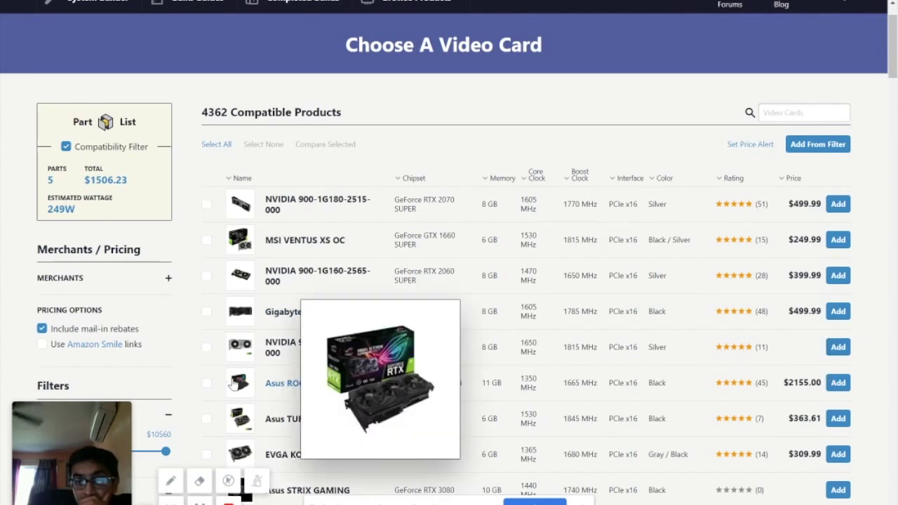
pyautogui.scroll(-1, 239, 384)
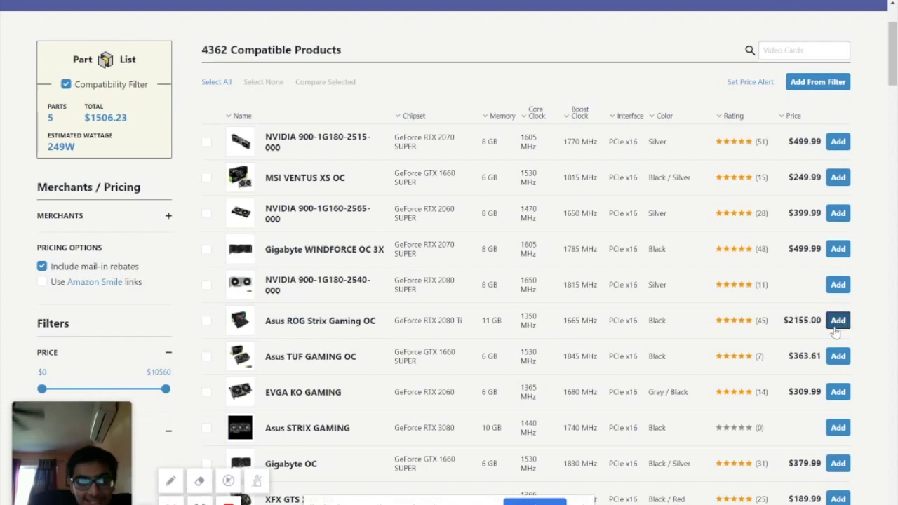
# - Add the Asus RTX 2080 Ti ROG Strix Gaming OC and review the $3661.23 total
pyautogui.click(835, 324)
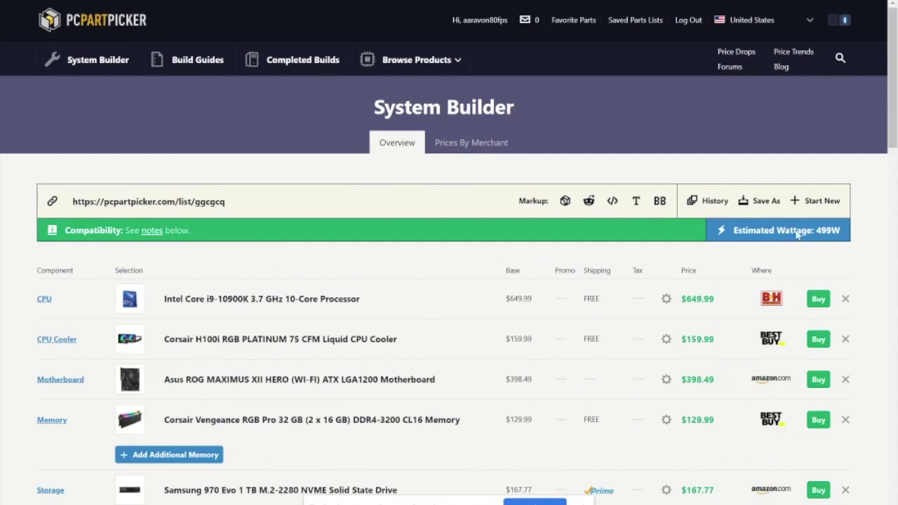
pyautogui.scroll(-3, 384, 368)
pyautogui.scroll(-5, 384, 368)
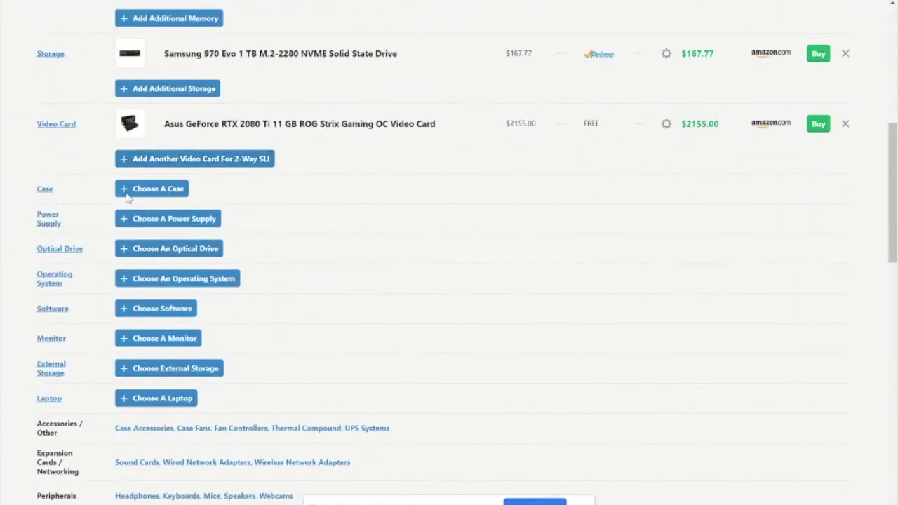
pyautogui.scroll(-3, 231, 186)
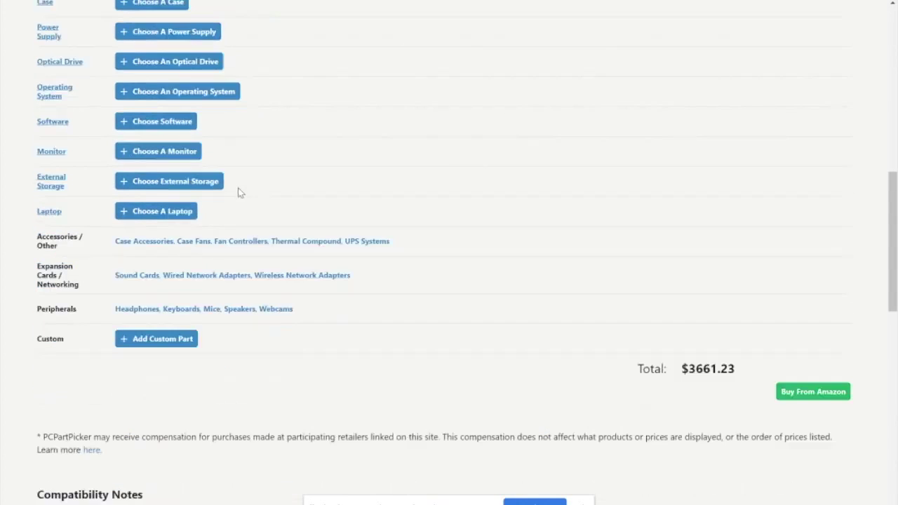
pyautogui.scroll(3, 242, 195)
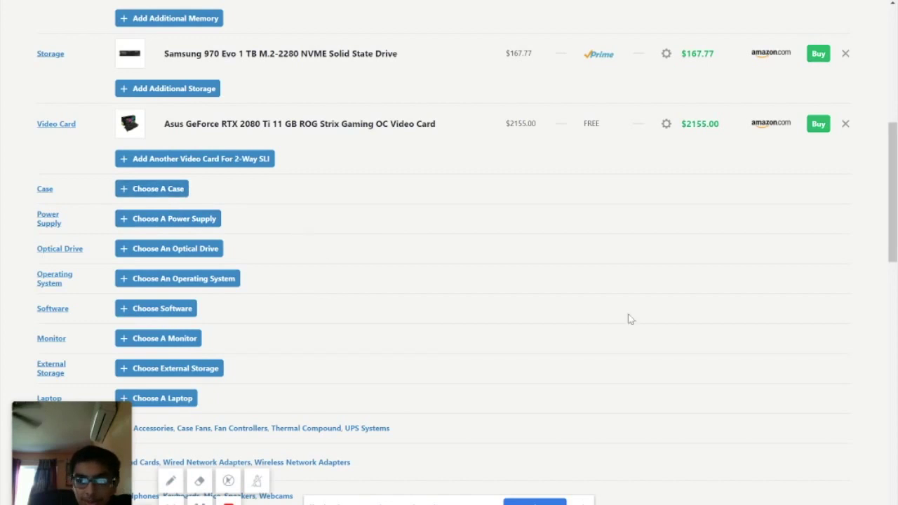
pyautogui.scroll(-3, 752, 337)
pyautogui.scroll(1, 532, 289)
pyautogui.scroll(2, 532, 289)
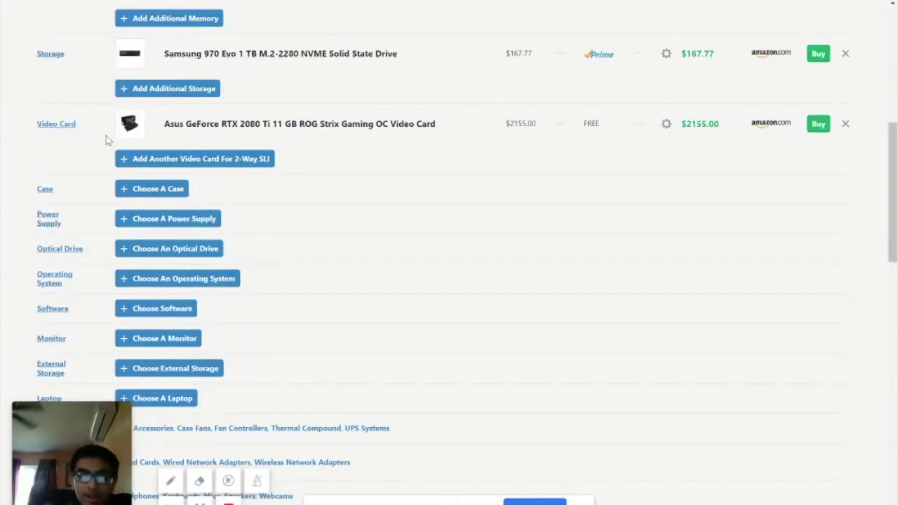
pyautogui.scroll(-1, 210, 140)
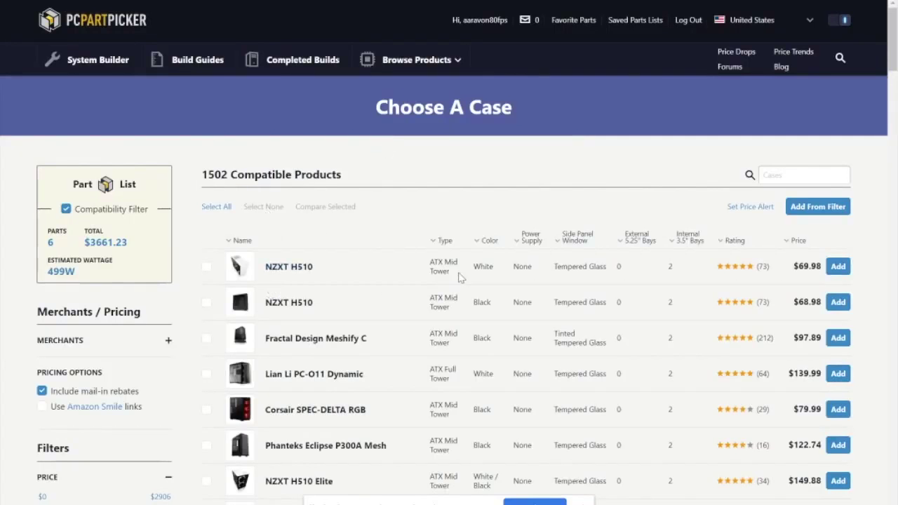
# - Compare compatible cases and add the black NZXT H510 ATX Mid Tower at $68.98
pyautogui.scroll(-15, 419, 333)
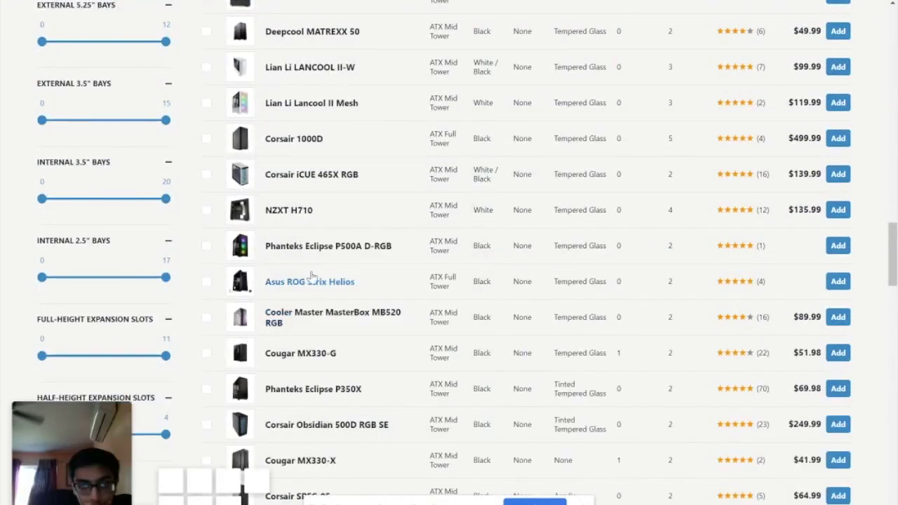
pyautogui.scroll(-5, 287, 354)
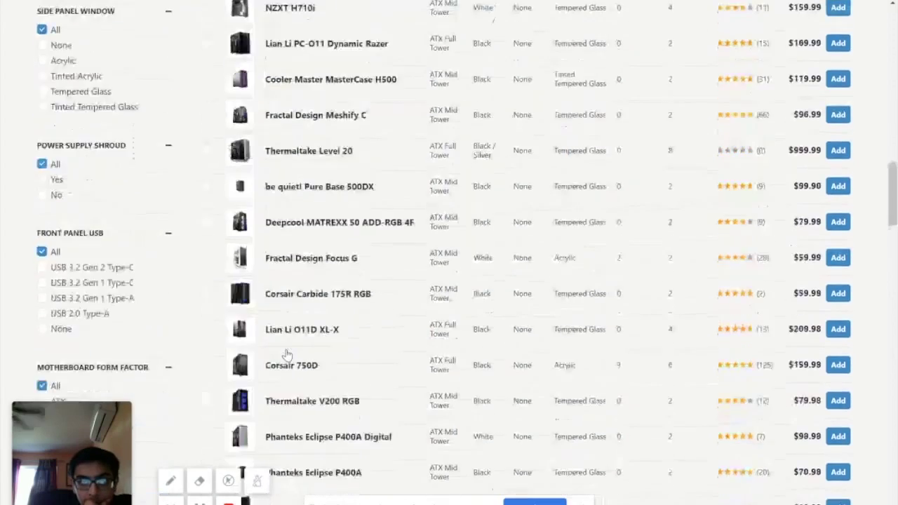
pyautogui.scroll(3, 287, 355)
pyautogui.moveTo(240, 349)
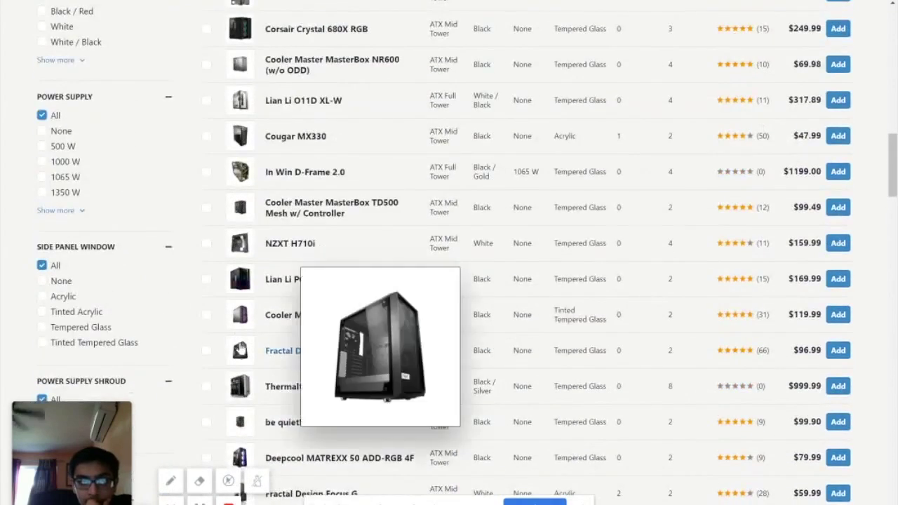
pyautogui.scroll(10, 240, 349)
pyautogui.scroll(-3, 239, 330)
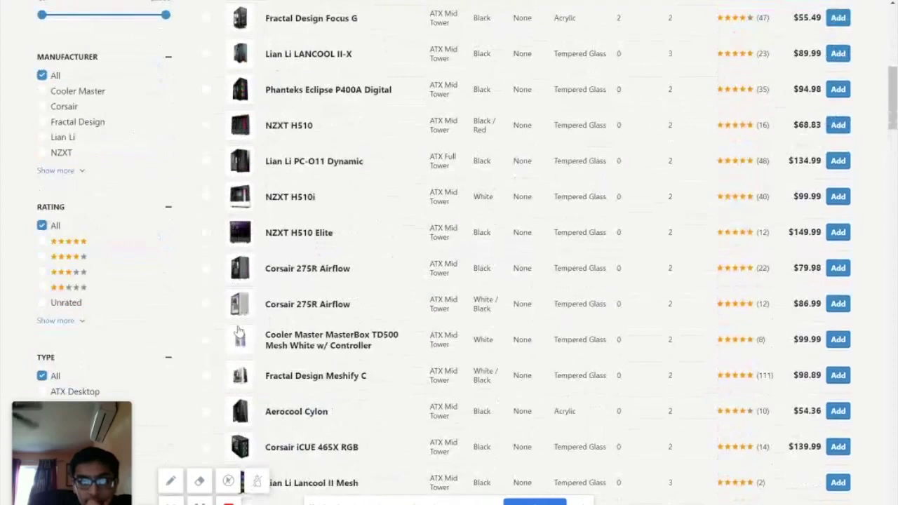
pyautogui.moveTo(239, 317)
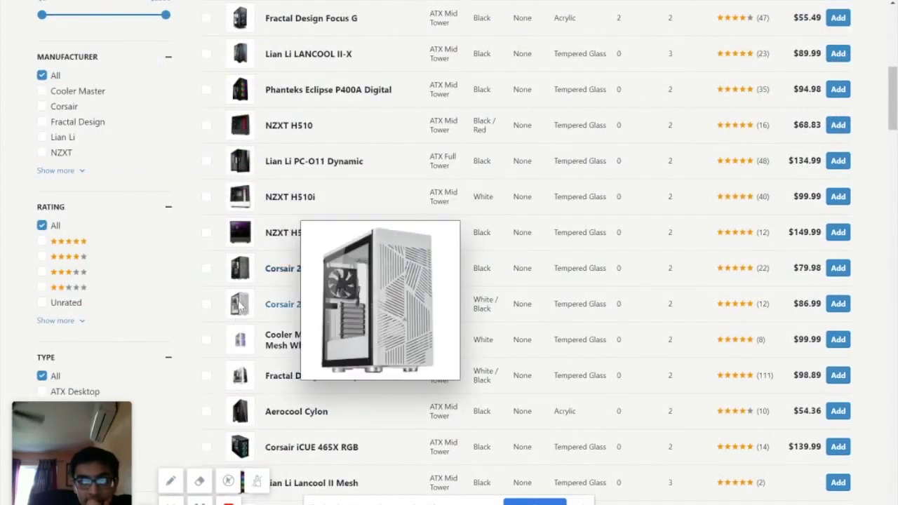
pyautogui.moveTo(246, 413)
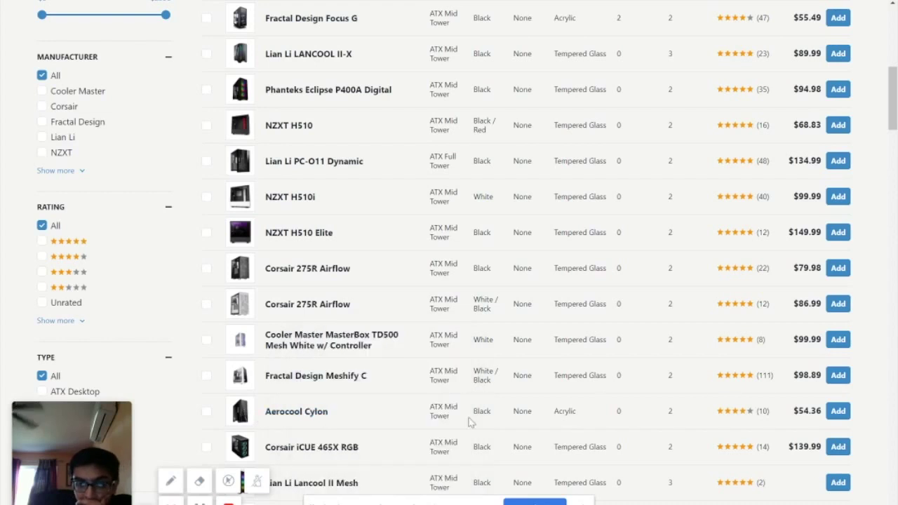
pyautogui.scroll(6, 240, 419)
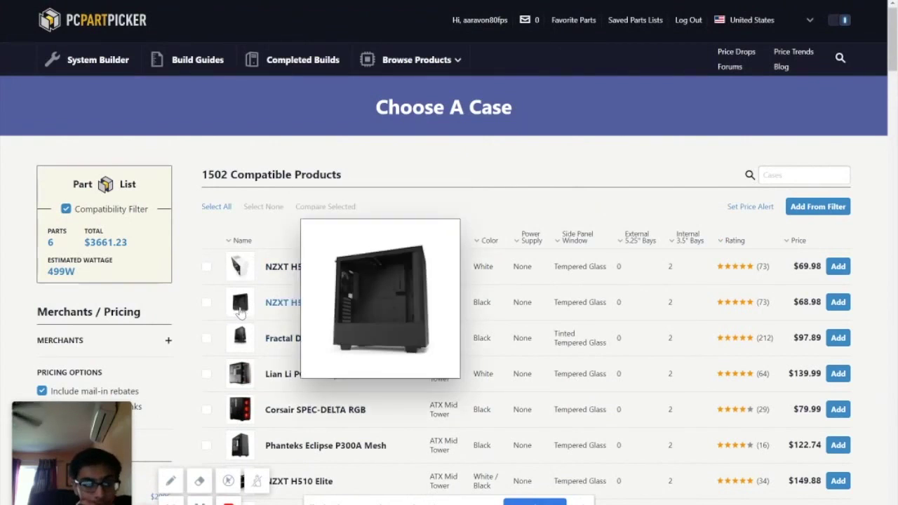
pyautogui.moveTo(239, 279)
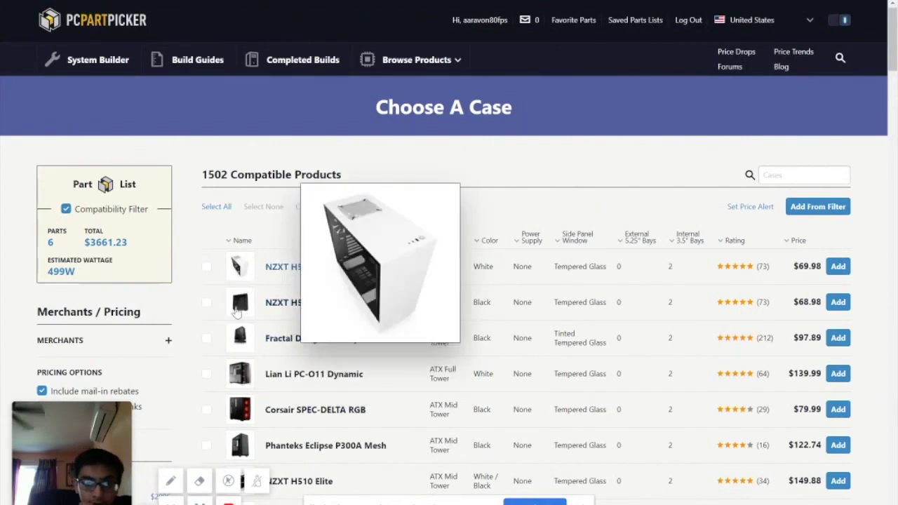
pyautogui.click(838, 302)
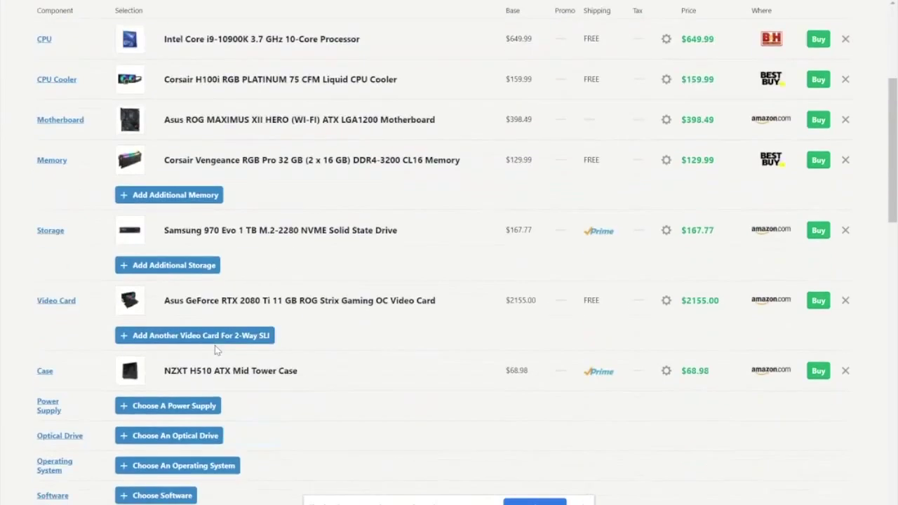
# - Confirm the NZXT H510 Case row at a $3730.21 total, then open the power supply list
pyautogui.scroll(5, 190, 291)
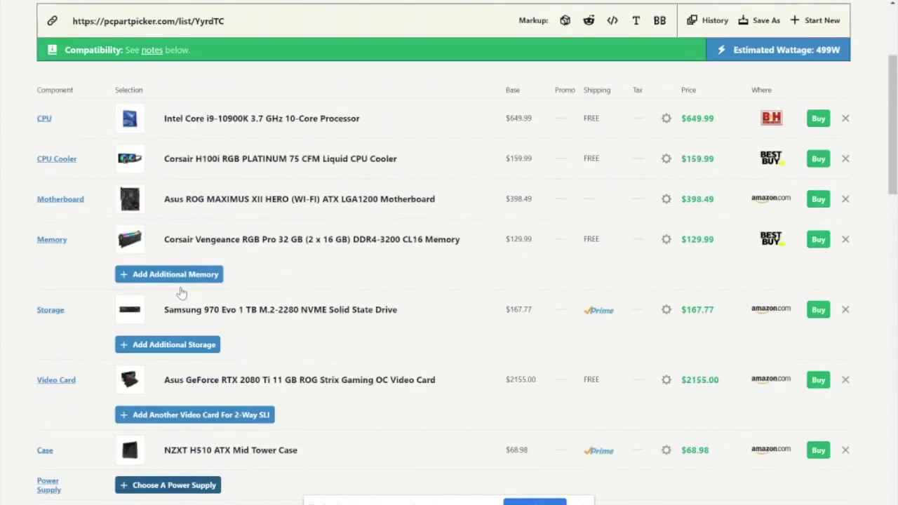
pyautogui.scroll(2, 151, 297)
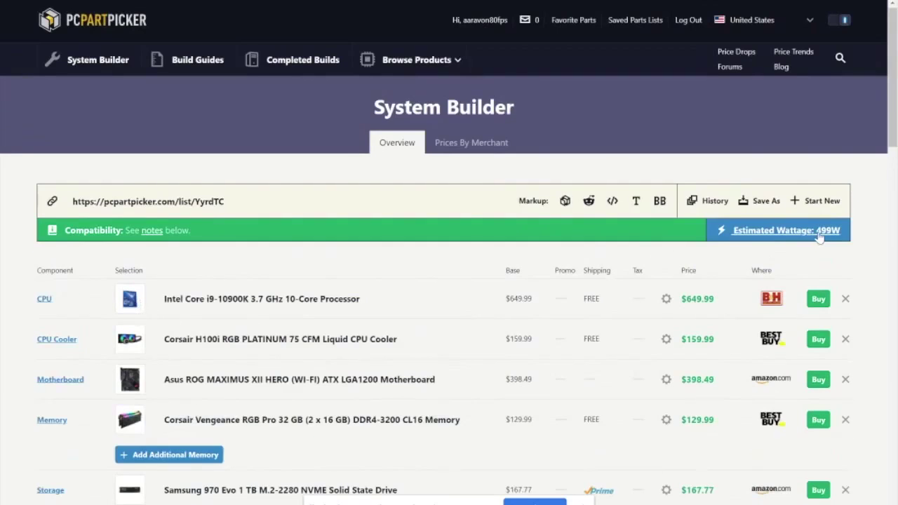
pyautogui.scroll(-5, 595, 281)
pyautogui.scroll(-1, 221, 384)
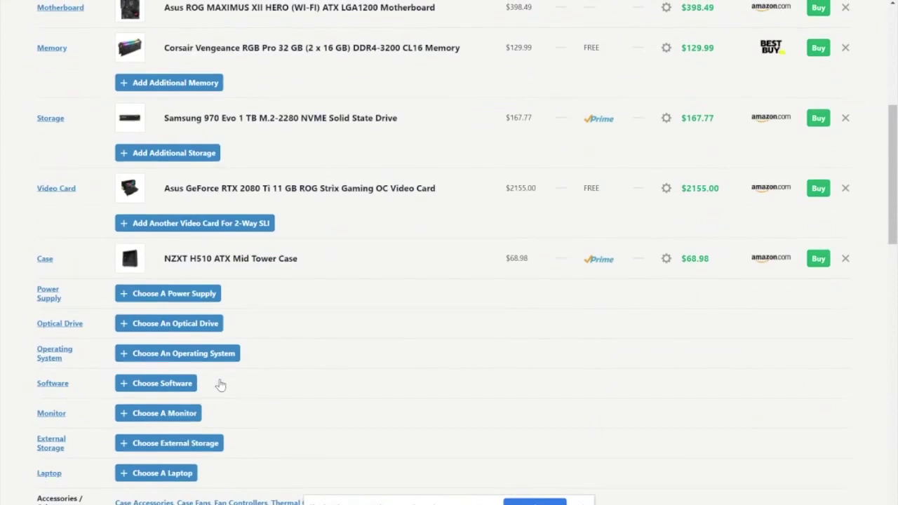
pyautogui.scroll(6, 221, 384)
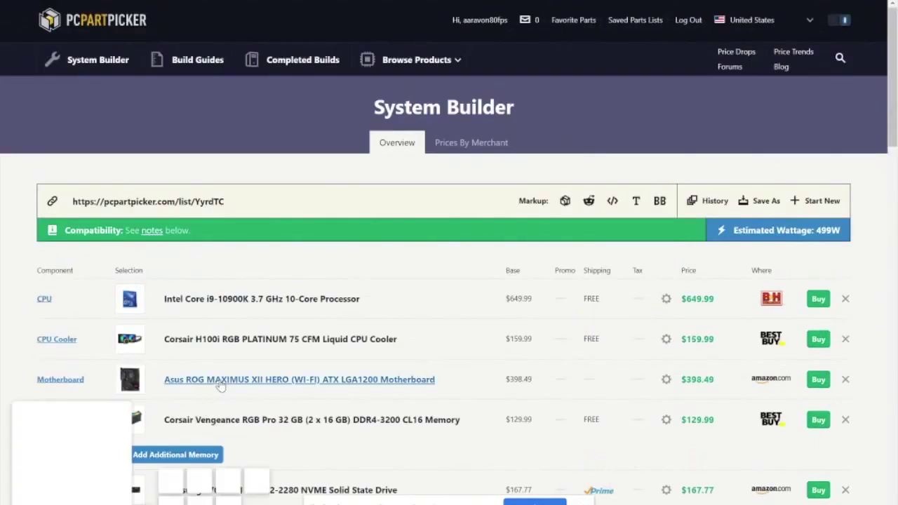
pyautogui.scroll(-5, 221, 384)
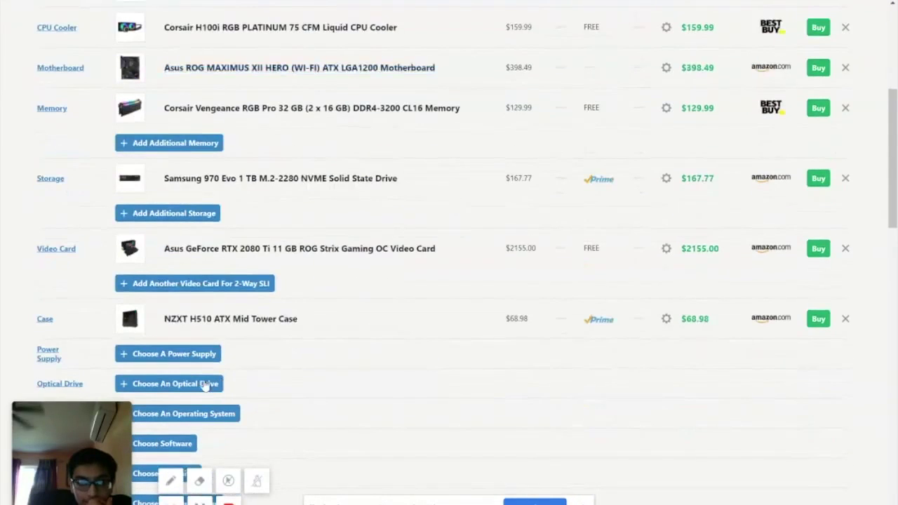
pyautogui.click(174, 355)
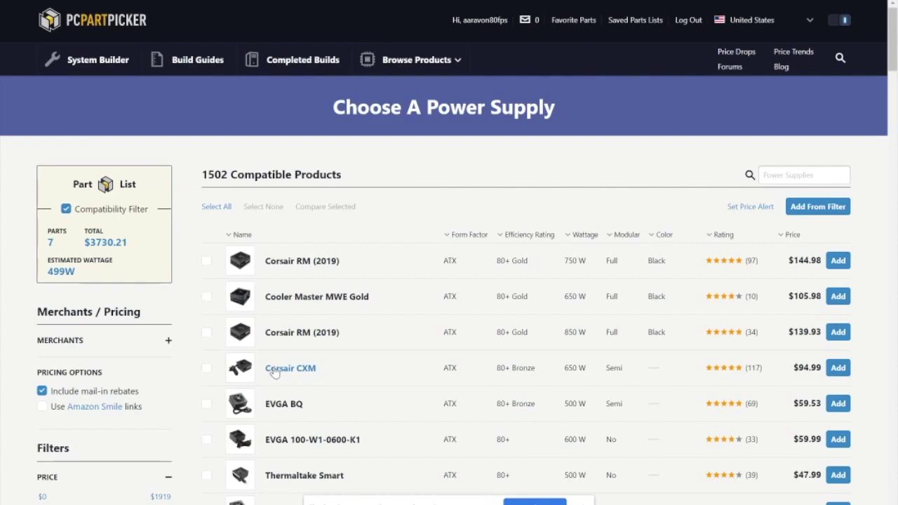
pyautogui.scroll(-1, 232, 140)
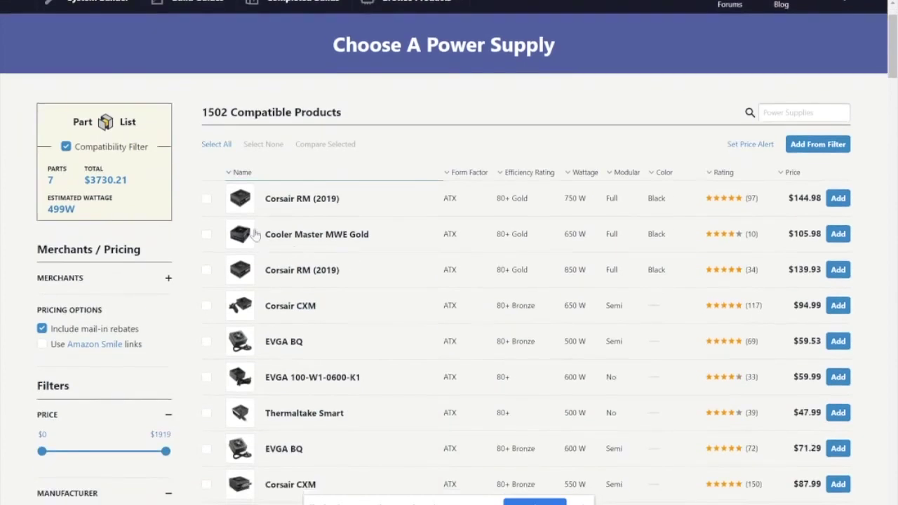
pyautogui.scroll(-3, 271, 311)
pyautogui.scroll(-8, 271, 311)
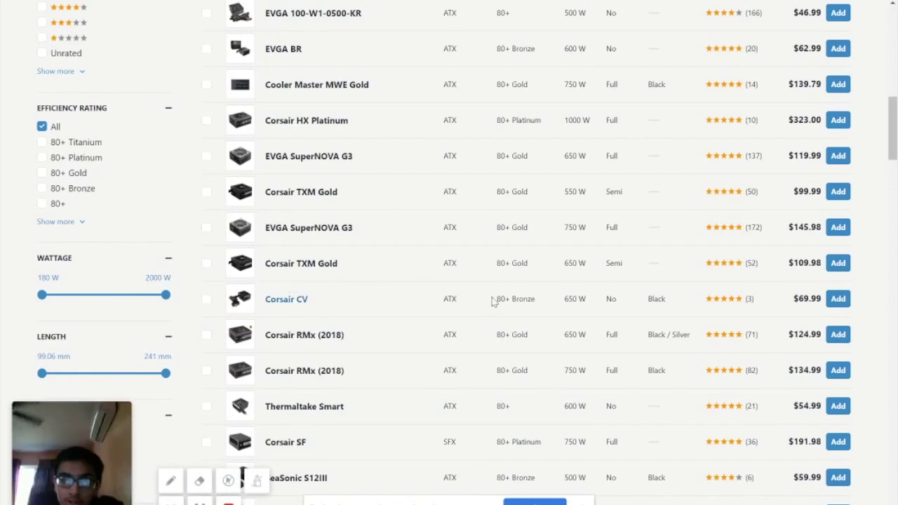
pyautogui.scroll(3, 492, 302)
pyautogui.scroll(4, 493, 302)
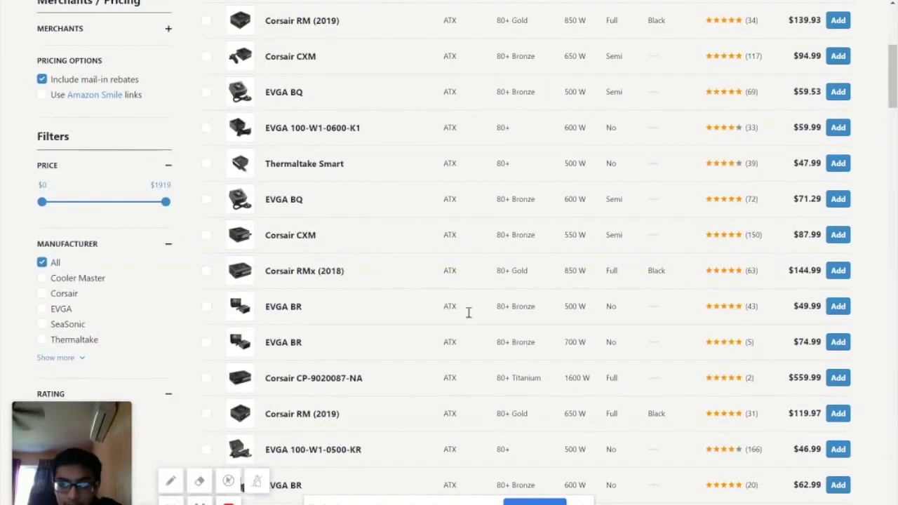
pyautogui.moveTo(500, 342); pyautogui.dragTo(535, 343)
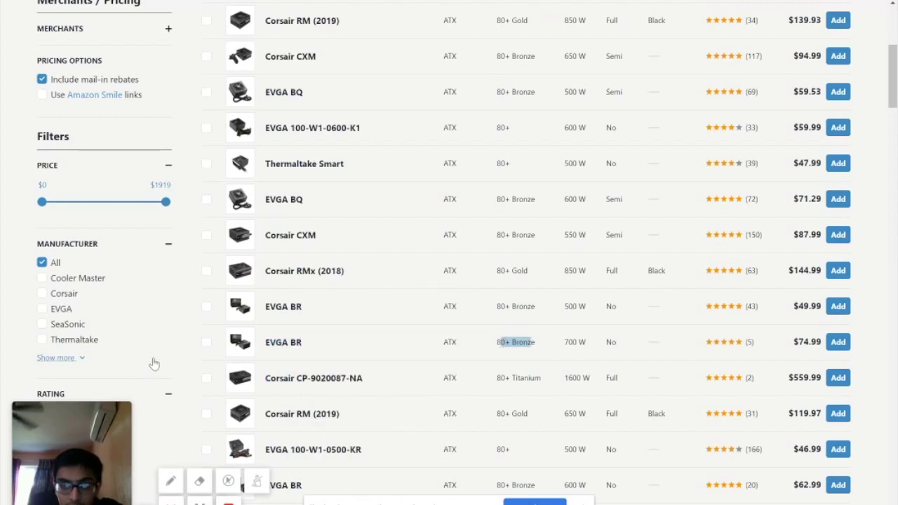
pyautogui.click(166, 334)
pyautogui.moveTo(251, 345)
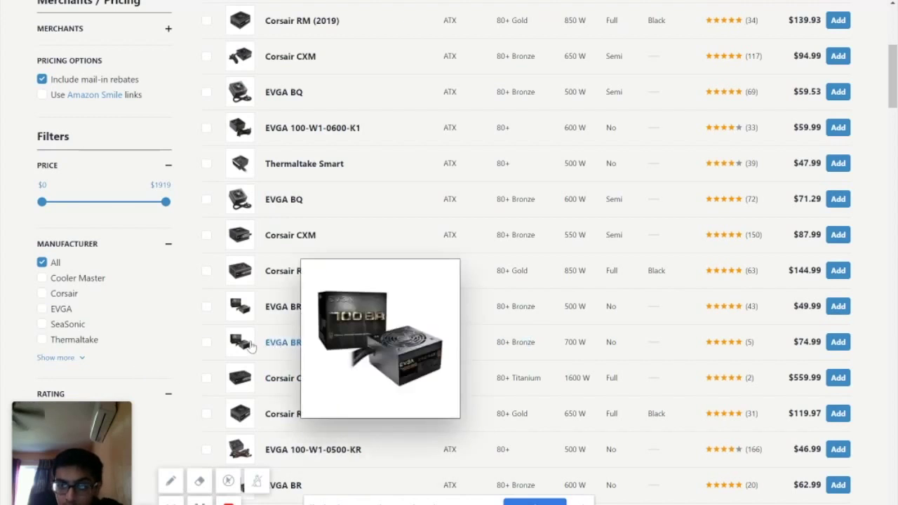
pyautogui.scroll(2, 559, 349)
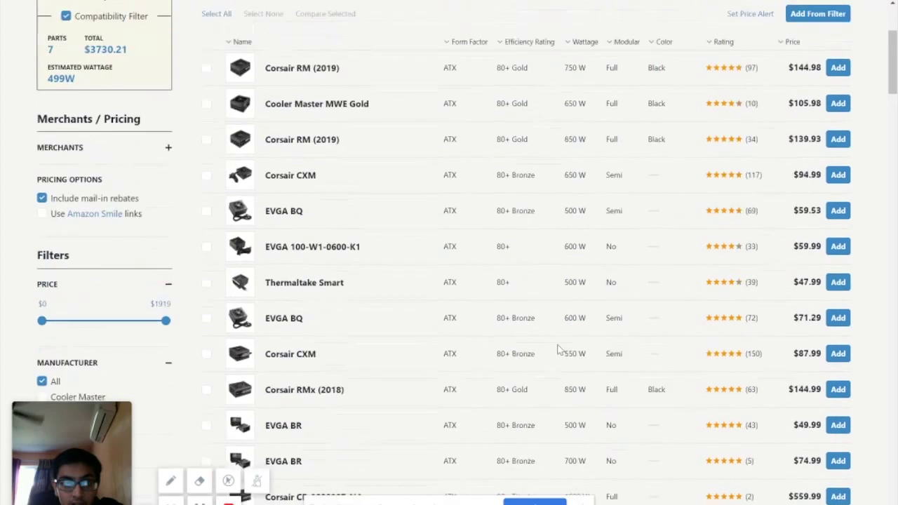
pyautogui.scroll(-2, 557, 347)
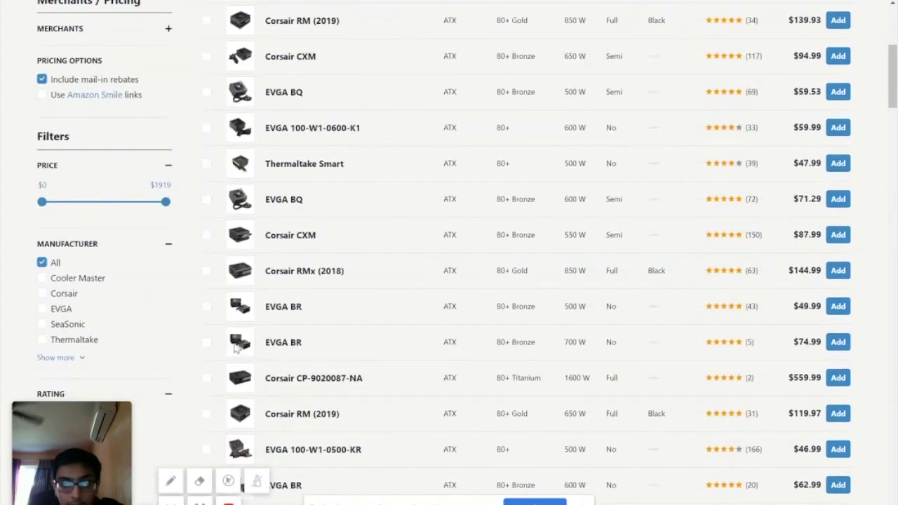
pyautogui.moveTo(236, 349)
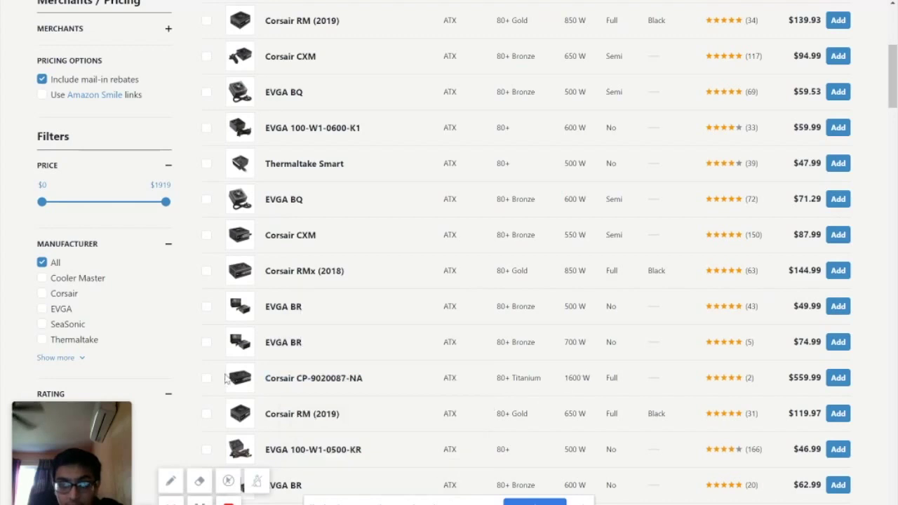
pyautogui.scroll(5, 568, 246)
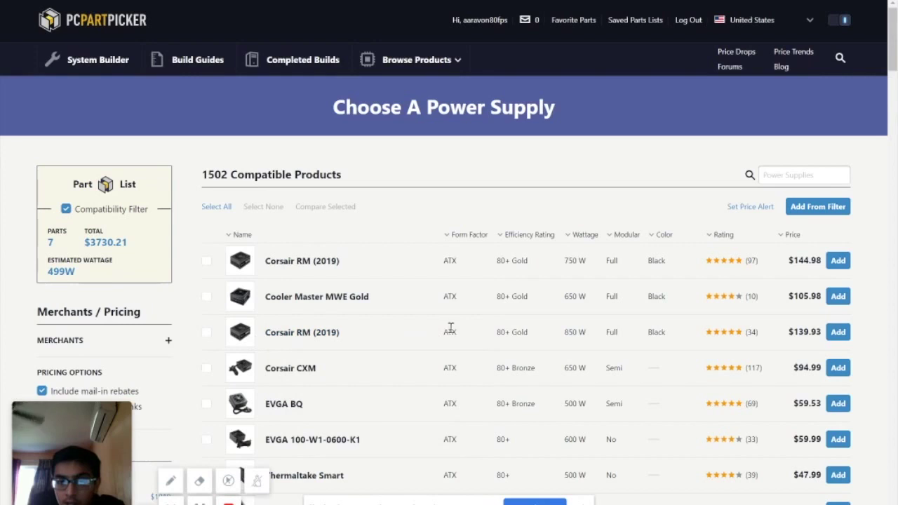
pyautogui.doubleClick(500, 333)
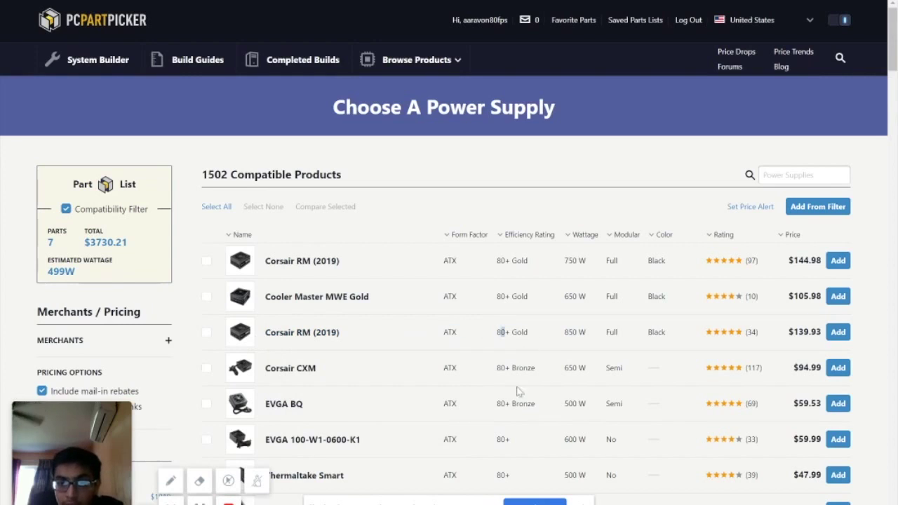
pyautogui.click(412, 174)
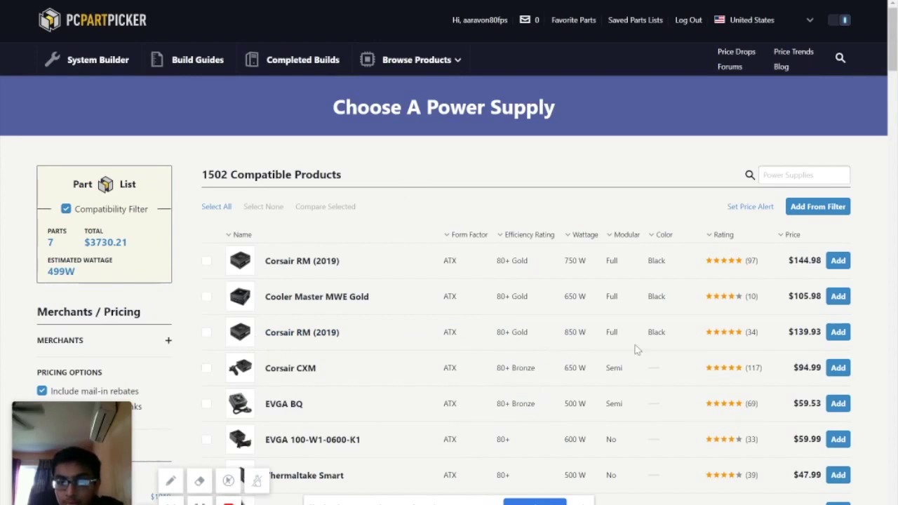
pyautogui.click(839, 332)
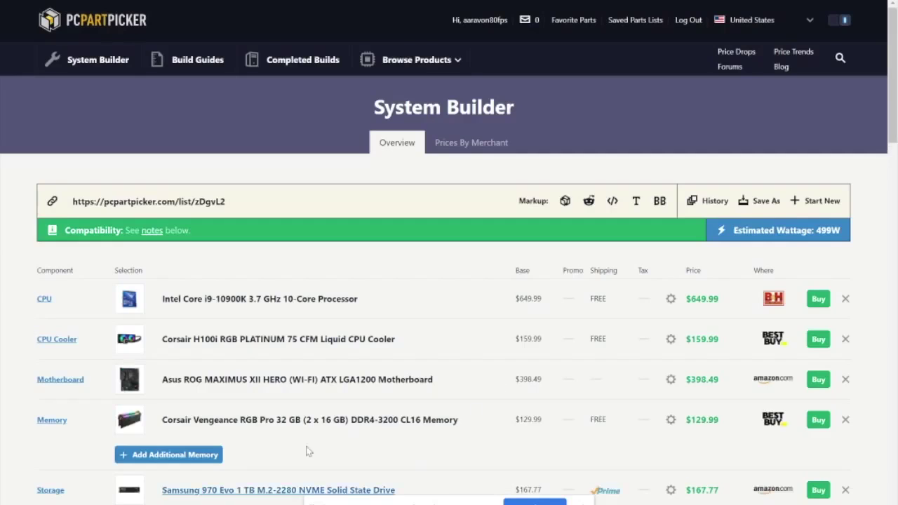
# - Dismiss the link menu and review the eight-part build list totalling $3870.14
pyautogui.click(376, 258)
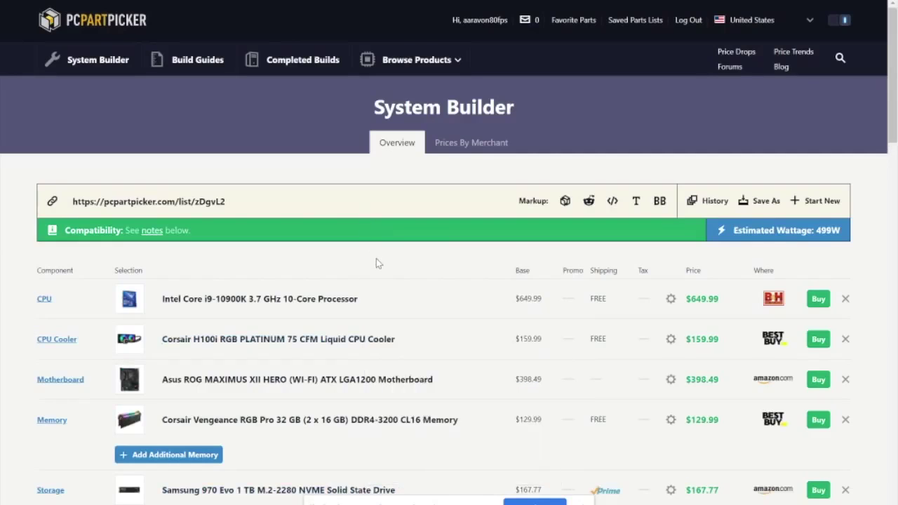
pyautogui.scroll(-7, 376, 258)
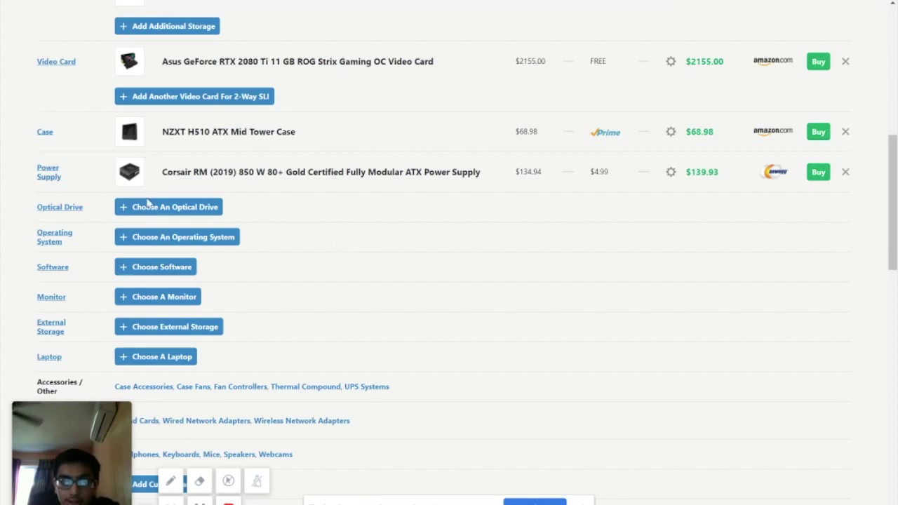
pyautogui.scroll(5, 243, 140)
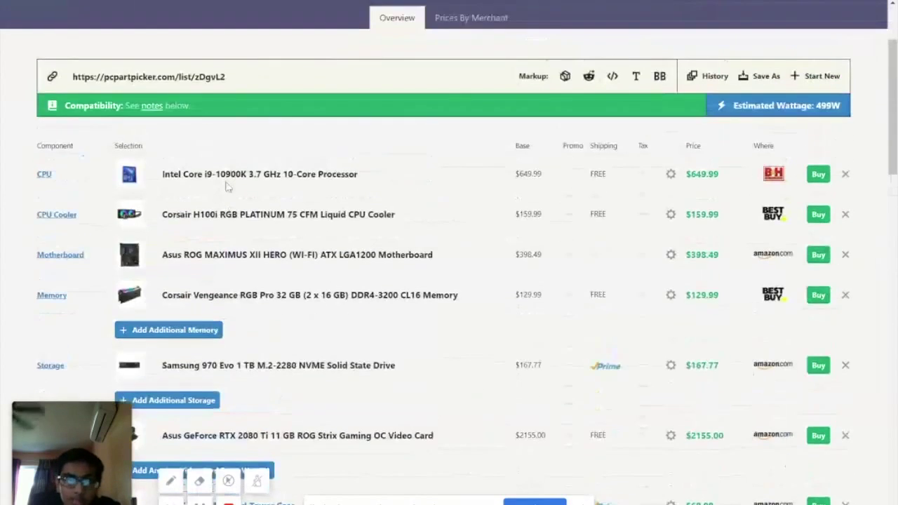
pyautogui.scroll(-6, 227, 186)
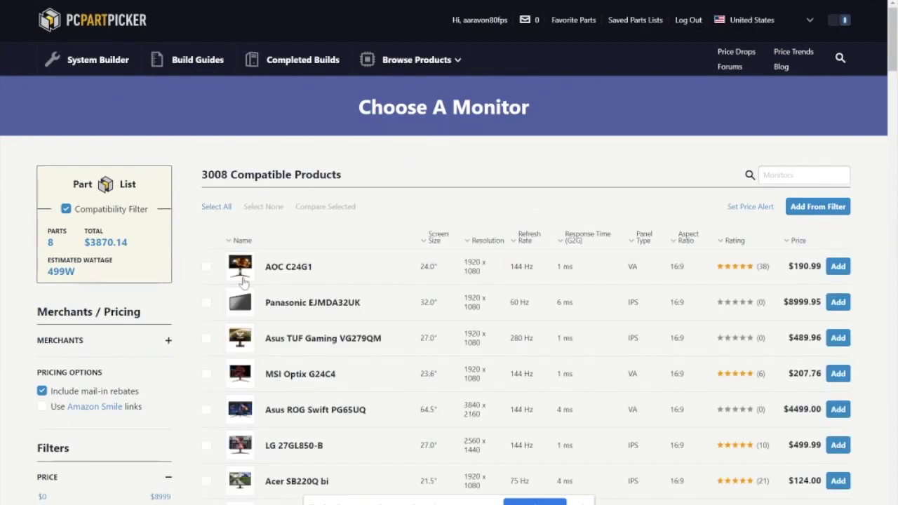
# - Add the AOC C24G1 24" 1920x1080 144 Hz monitor at $190.99 to the build
pyautogui.moveTo(241, 271)
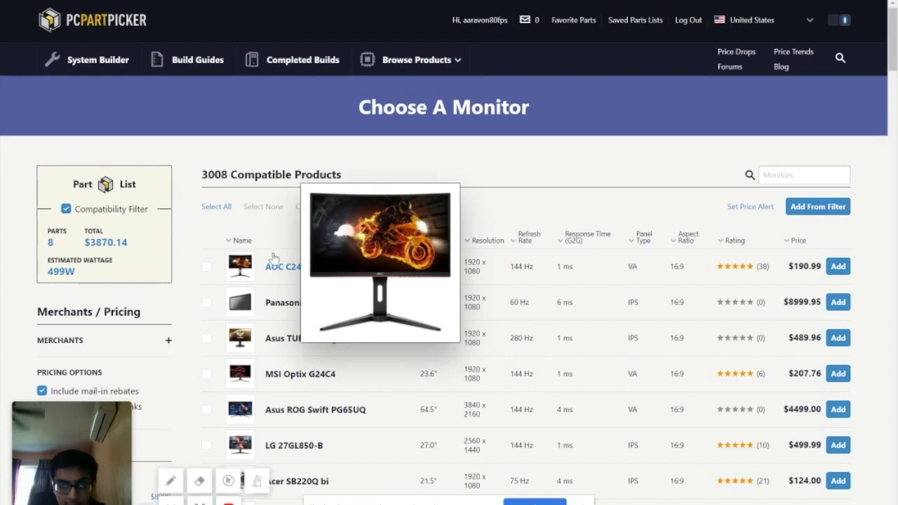
pyautogui.scroll(-2, 260, 256)
pyautogui.scroll(-5, 260, 256)
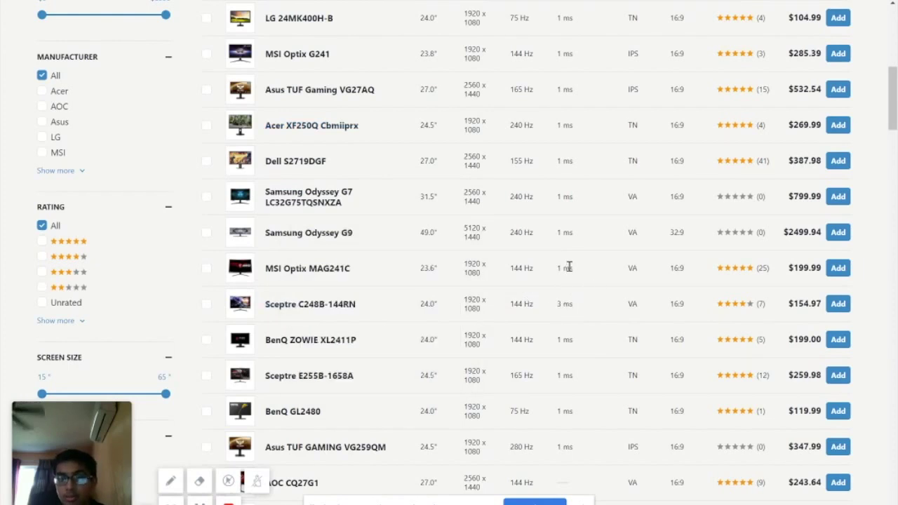
pyautogui.scroll(-3, 570, 266)
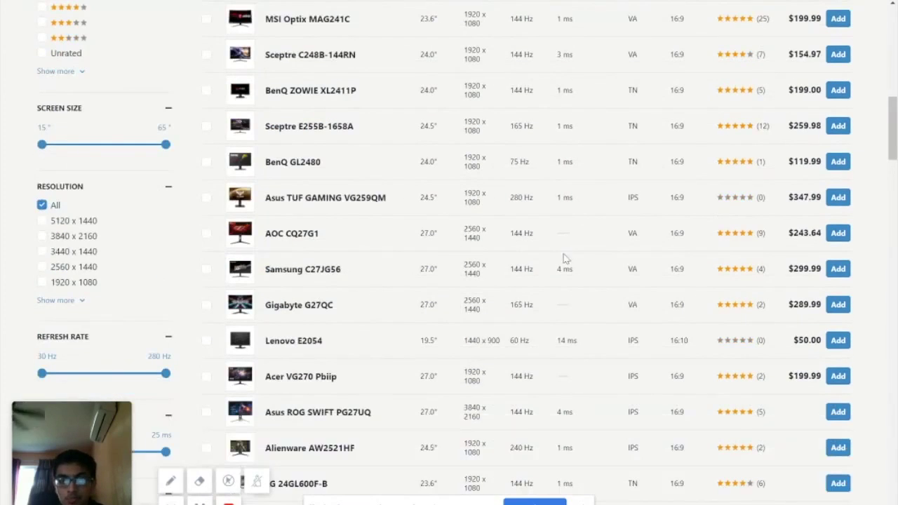
pyautogui.scroll(10, 566, 258)
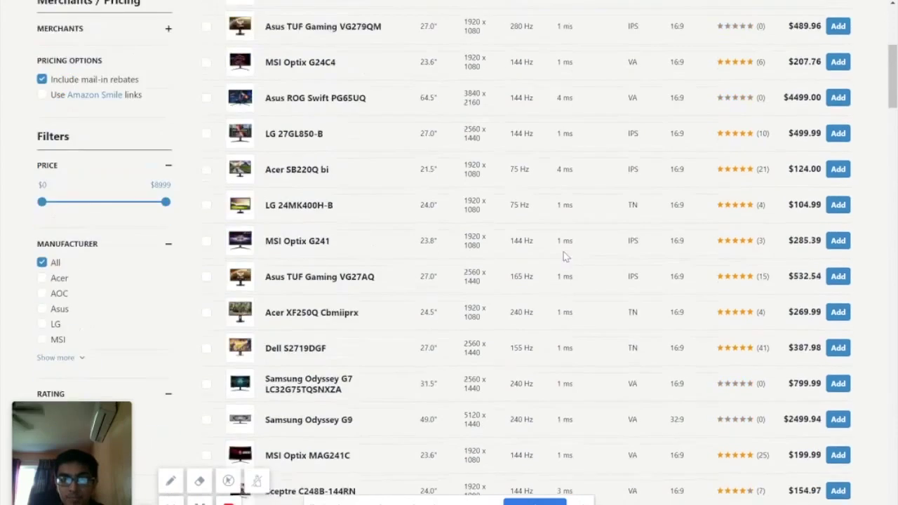
pyautogui.scroll(-2, 482, 92)
pyautogui.scroll(-3, 464, 140)
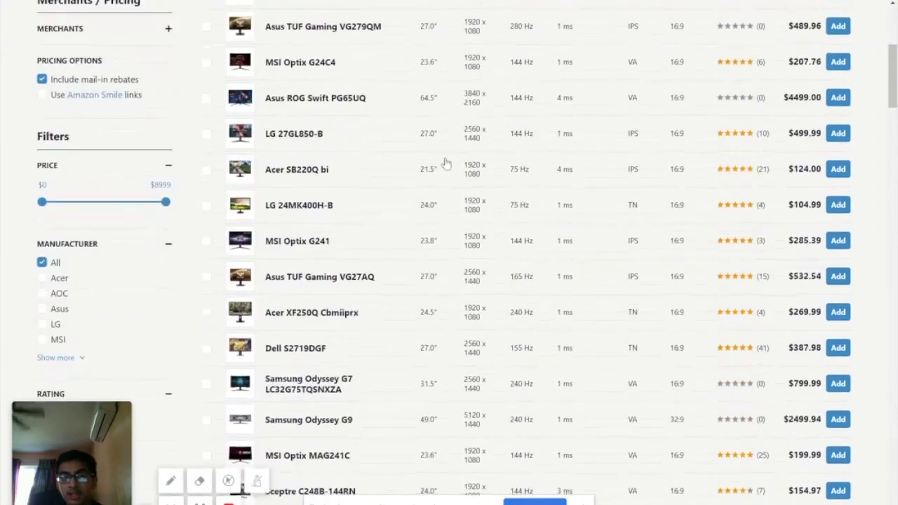
pyautogui.scroll(5, 421, 168)
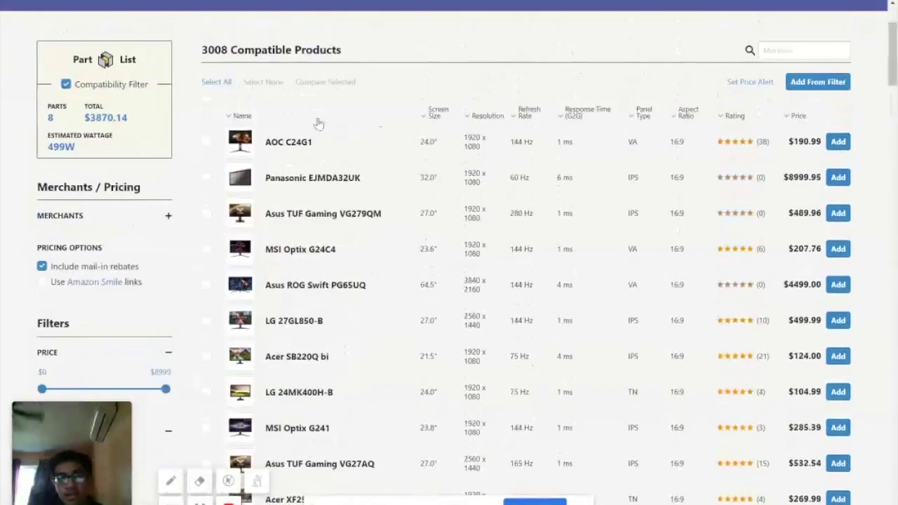
pyautogui.click(839, 143)
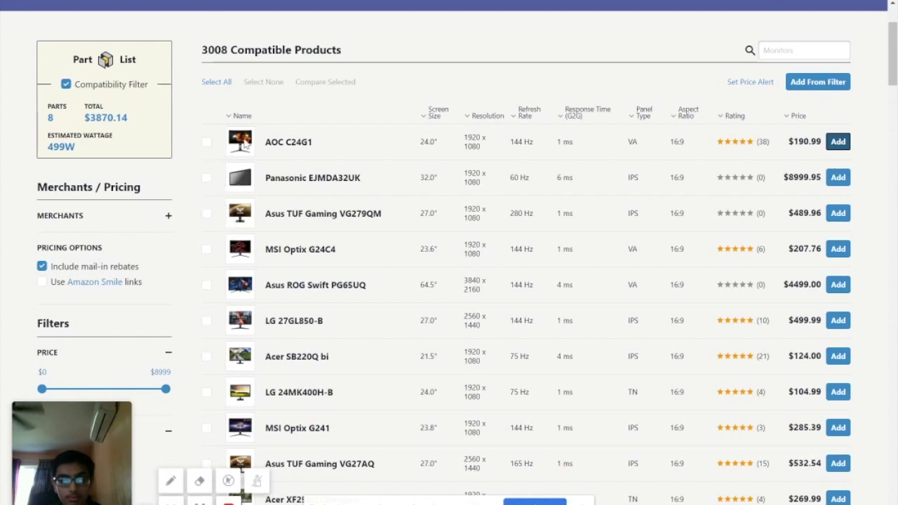
pyautogui.scroll(-5, 323, 192)
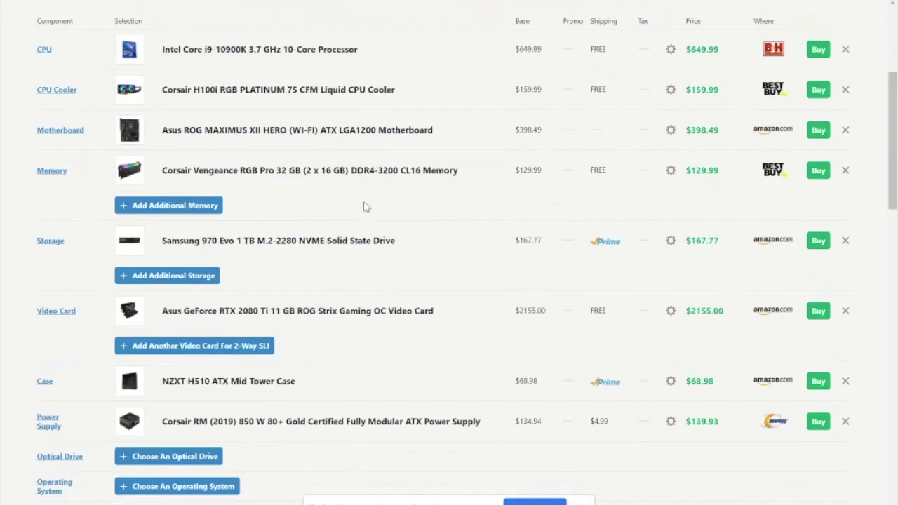
pyautogui.scroll(-2, 361, 218)
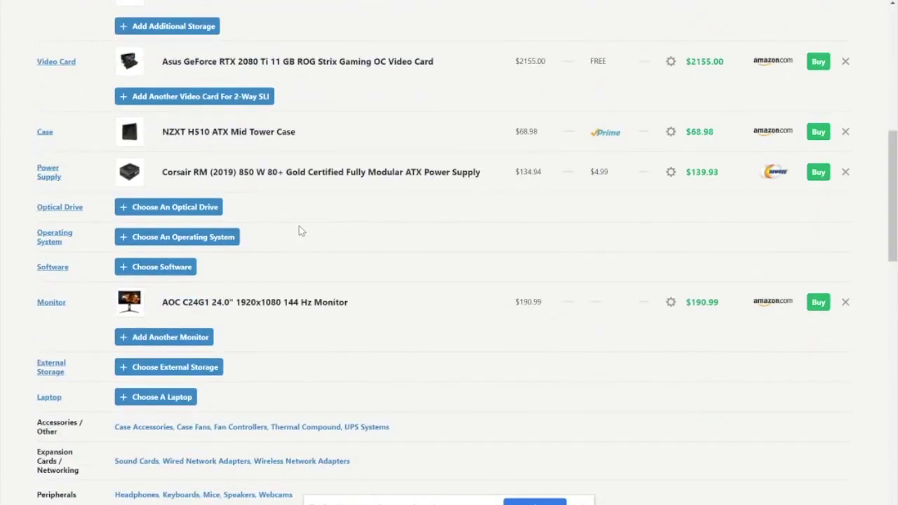
pyautogui.scroll(-1, 299, 231)
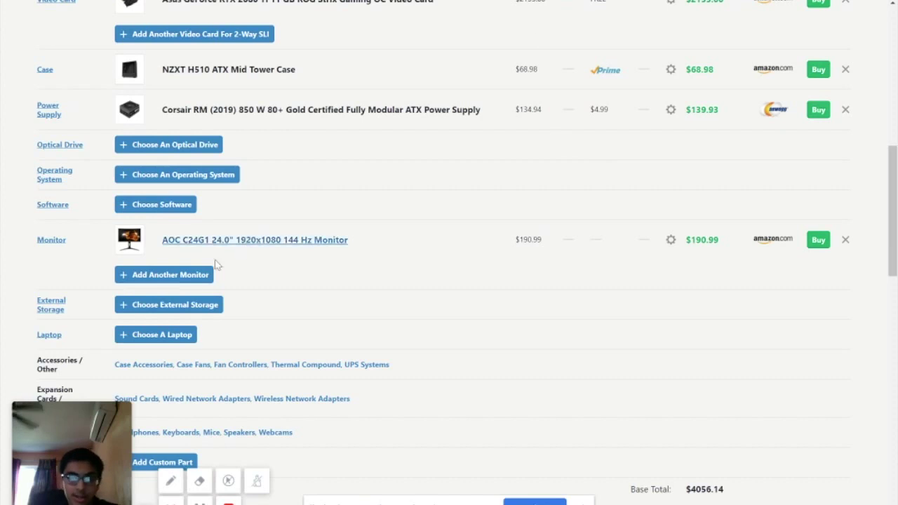
pyautogui.scroll(4, 207, 279)
pyautogui.scroll(-2, 207, 278)
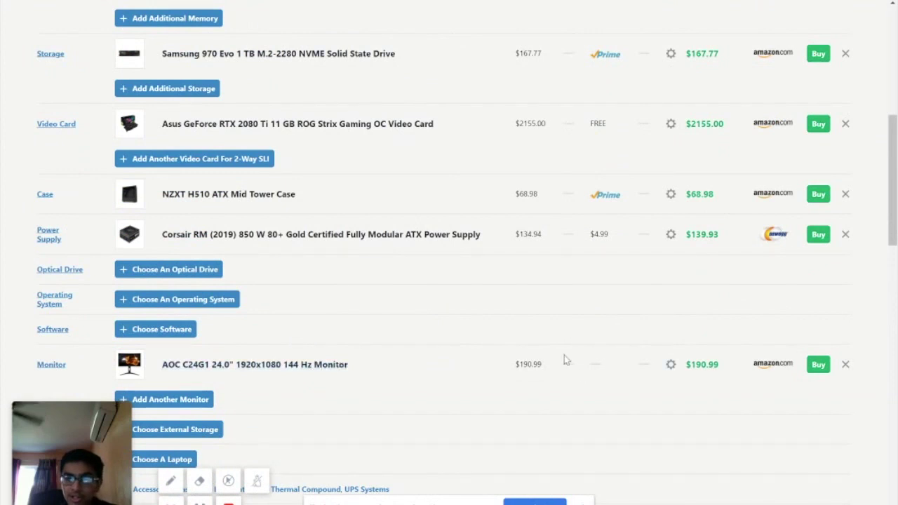
pyautogui.scroll(-2, 309, 372)
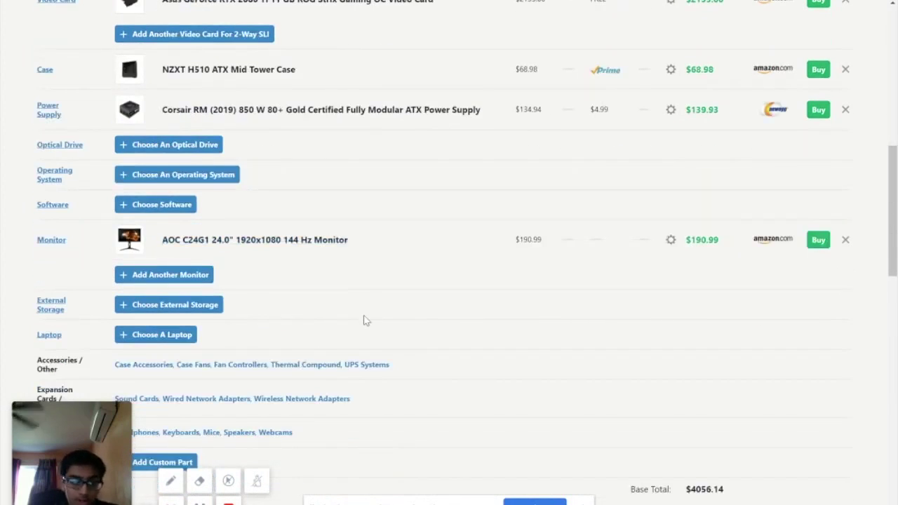
pyautogui.rightClick(215, 241)
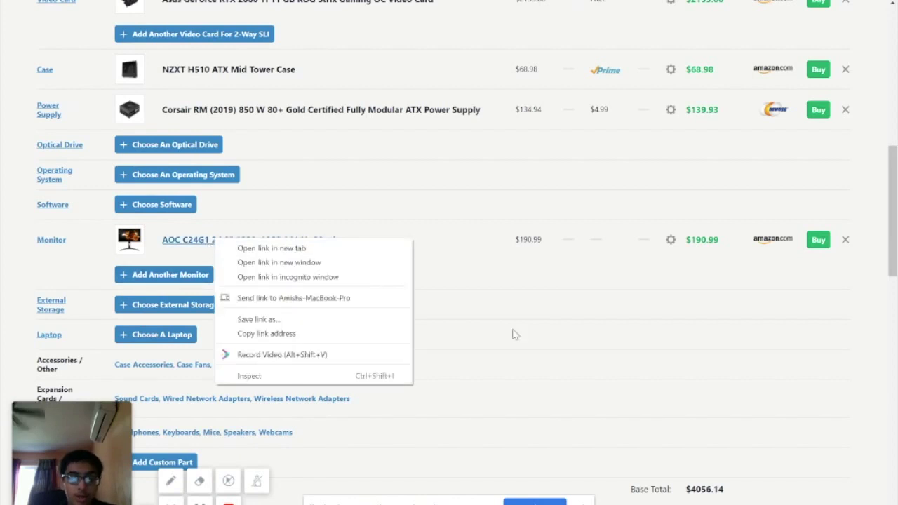
pyautogui.click(804, 441)
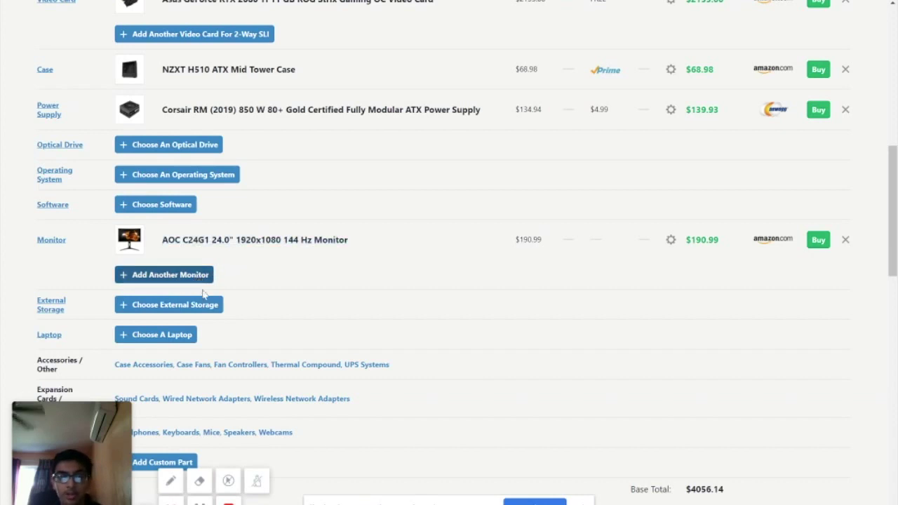
pyautogui.scroll(-1, 144, 257)
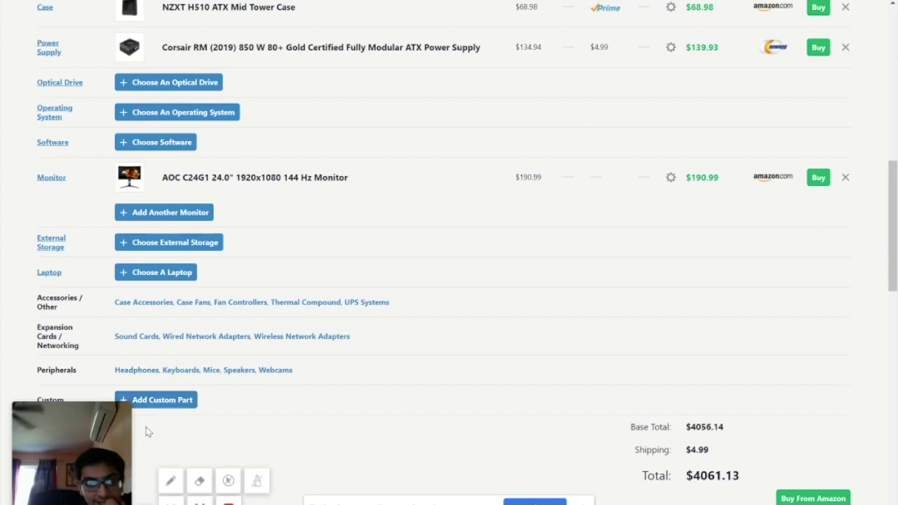
pyautogui.scroll(-2, 328, 398)
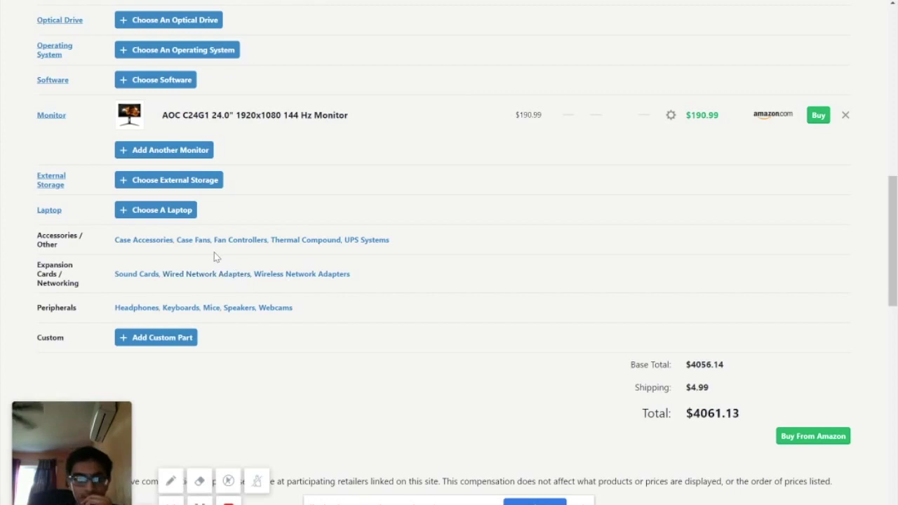
pyautogui.keyDown('ctrl'); pyautogui.click(179, 308); pyautogui.keyUp('ctrl')
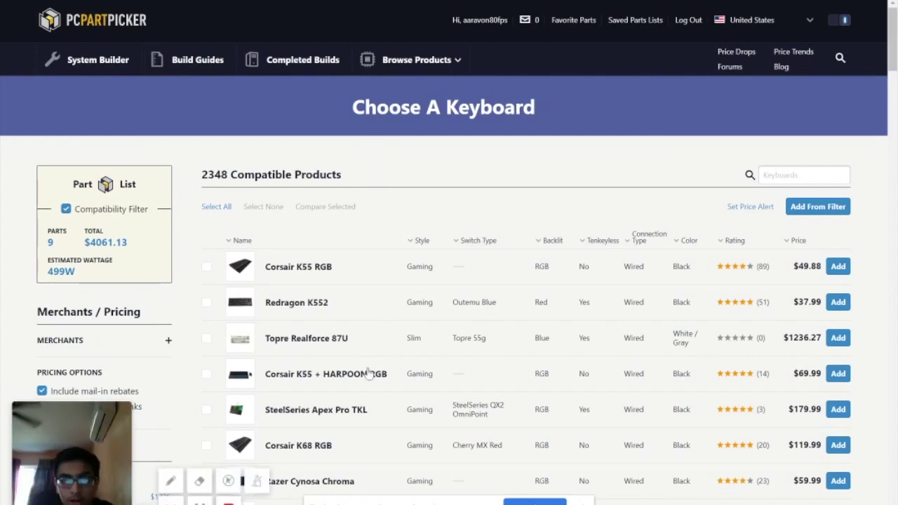
pyautogui.moveTo(241, 265)
pyautogui.scroll(-2, 242, 261)
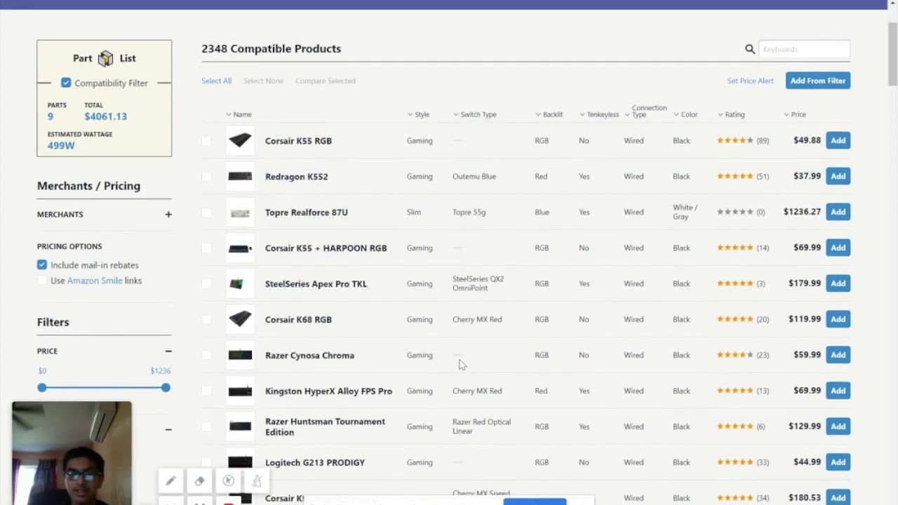
pyautogui.scroll(-2, 479, 345)
pyautogui.scroll(-3, 404, 348)
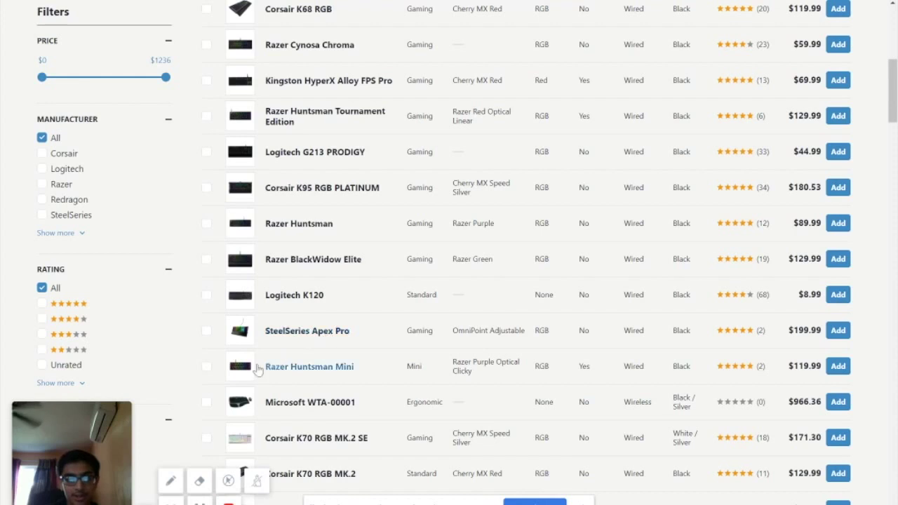
# - Scroll down the keyboard list toward the $129.99 Razer Huntsman Mini RGB keyboard
pyautogui.moveTo(228, 370)
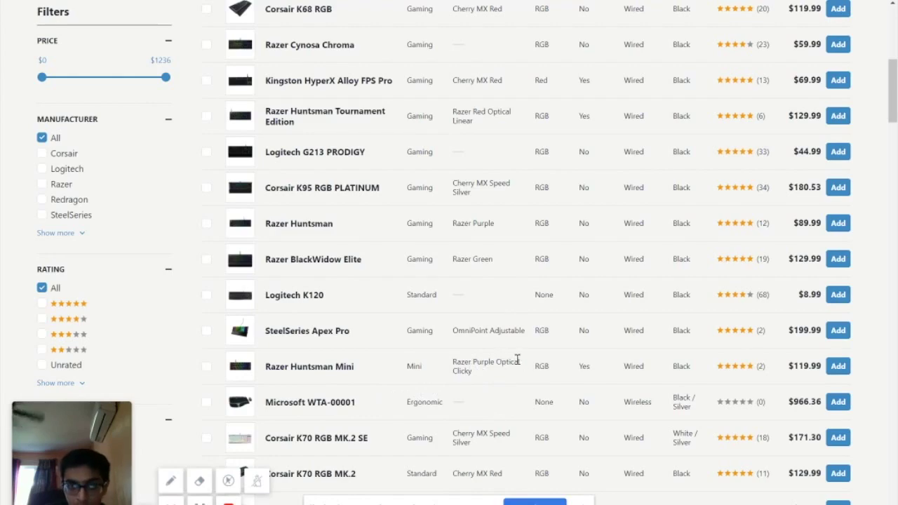
pyautogui.scroll(-3, 517, 361)
pyautogui.scroll(-6, 511, 359)
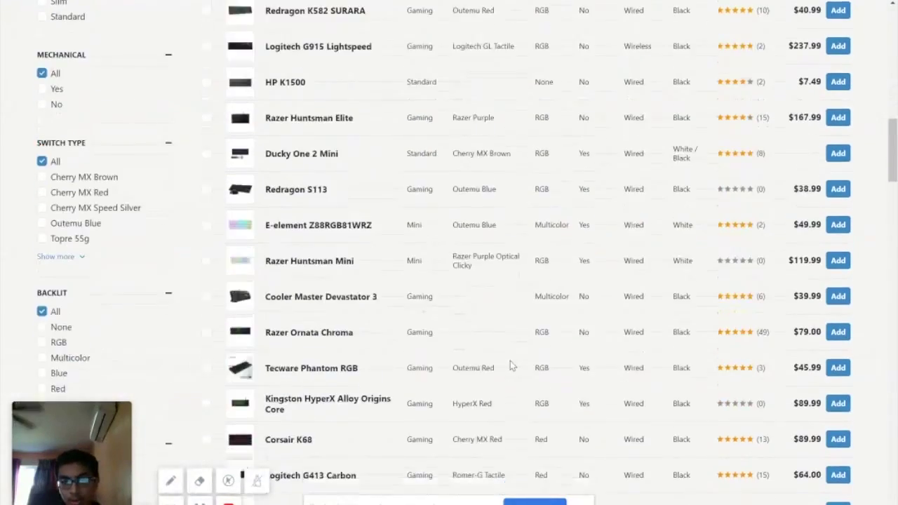
pyautogui.scroll(-7, 510, 361)
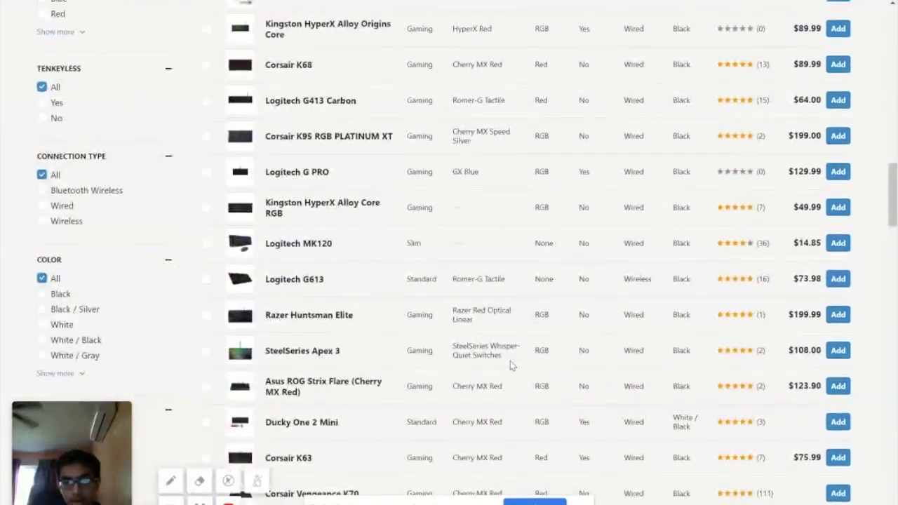
pyautogui.scroll(-3, 513, 379)
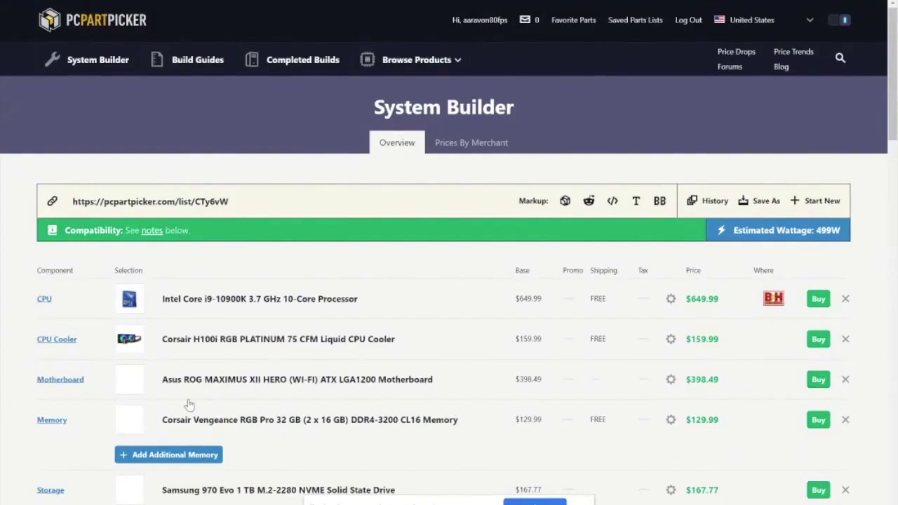
pyautogui.scroll(-3, 190, 405)
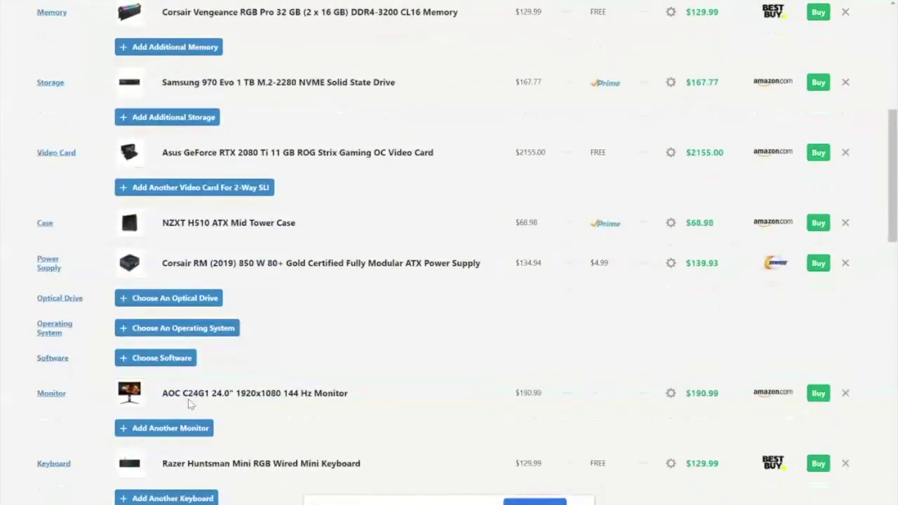
# - Check the $4186.13 build total and go to the Mice list under Peripherals
pyautogui.scroll(-3, 188, 404)
pyautogui.click(190, 406)
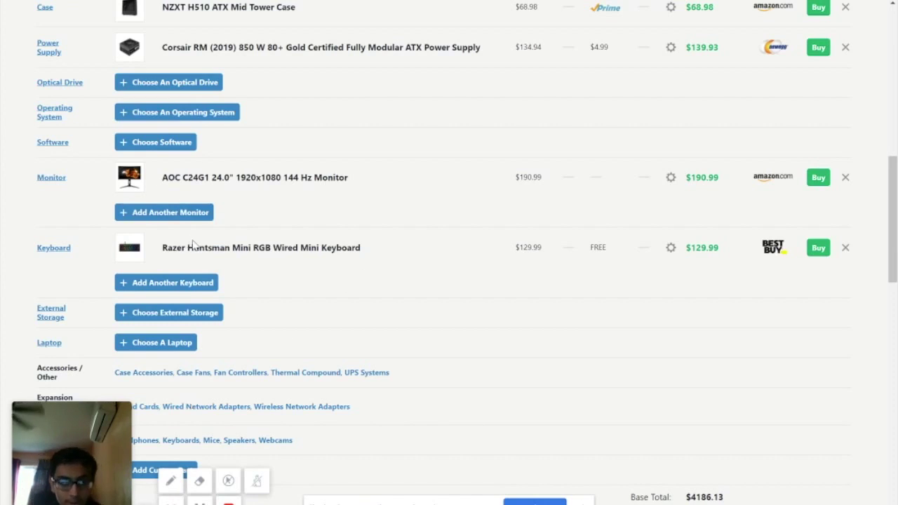
pyautogui.click(217, 284)
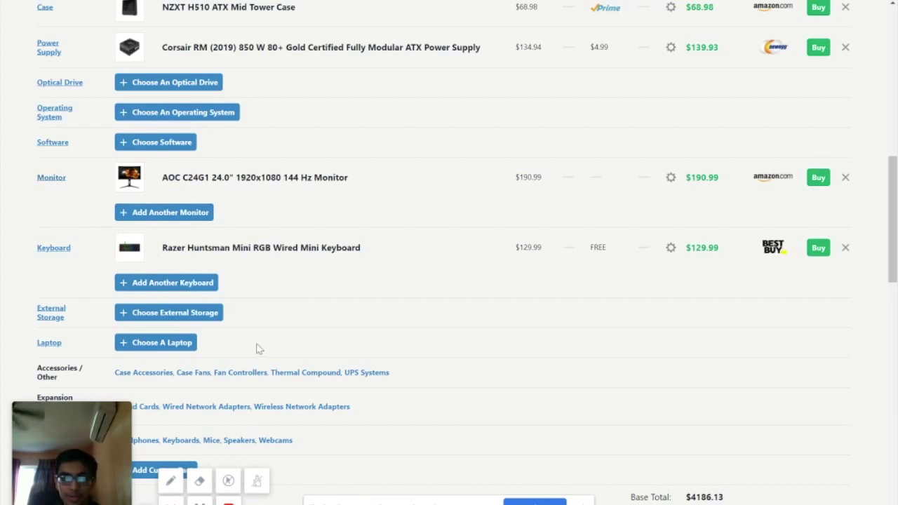
pyautogui.scroll(-2, 217, 318)
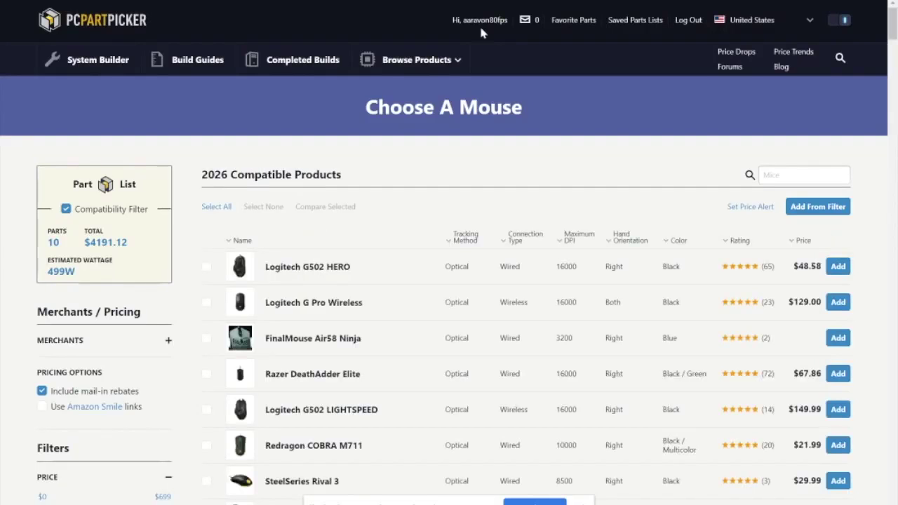
pyautogui.moveTo(239, 336)
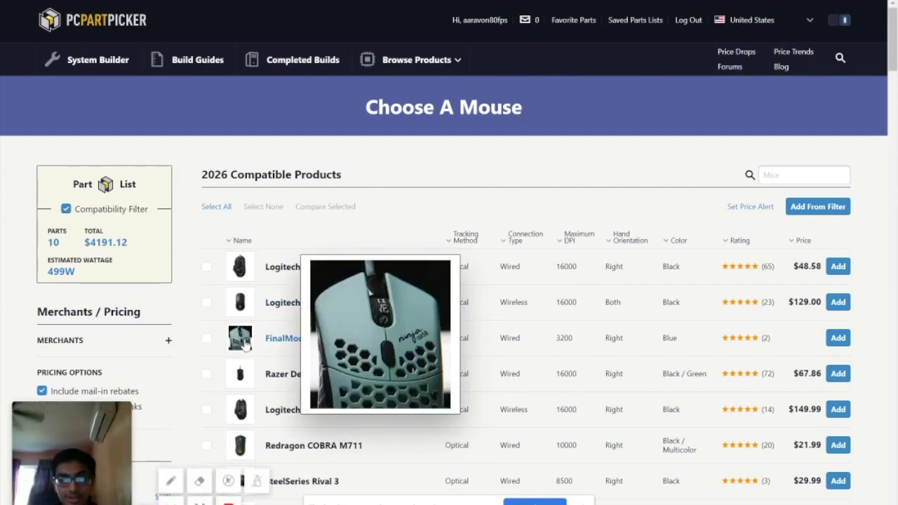
pyautogui.moveTo(240, 377)
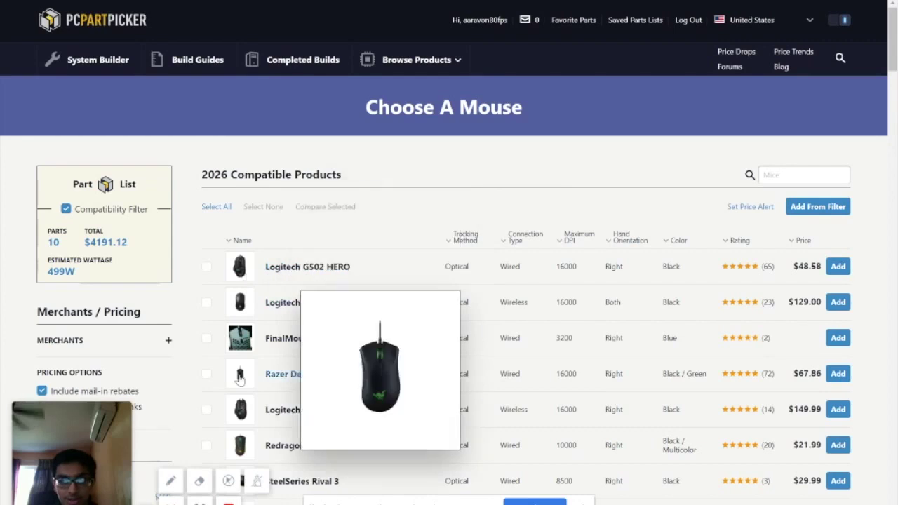
pyautogui.scroll(-3, 239, 376)
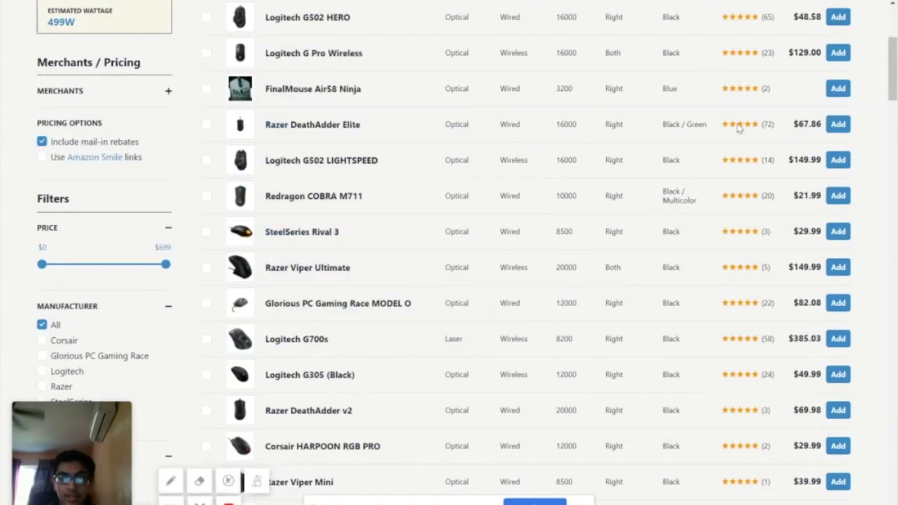
pyautogui.scroll(-2, 582, 305)
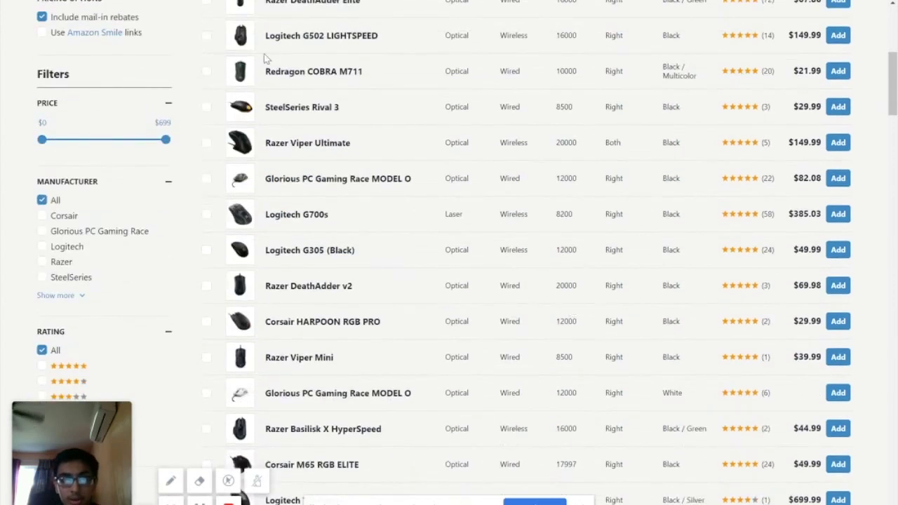
pyautogui.moveTo(243, 183)
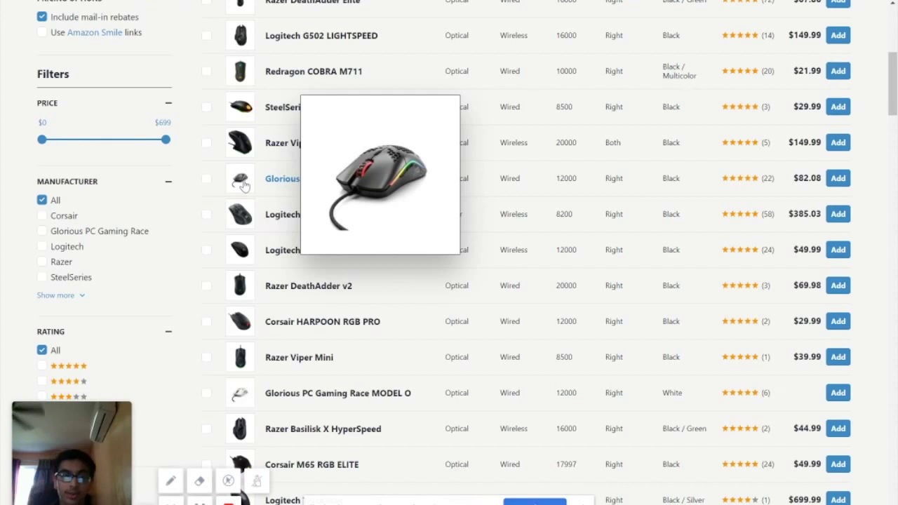
pyautogui.moveTo(245, 111)
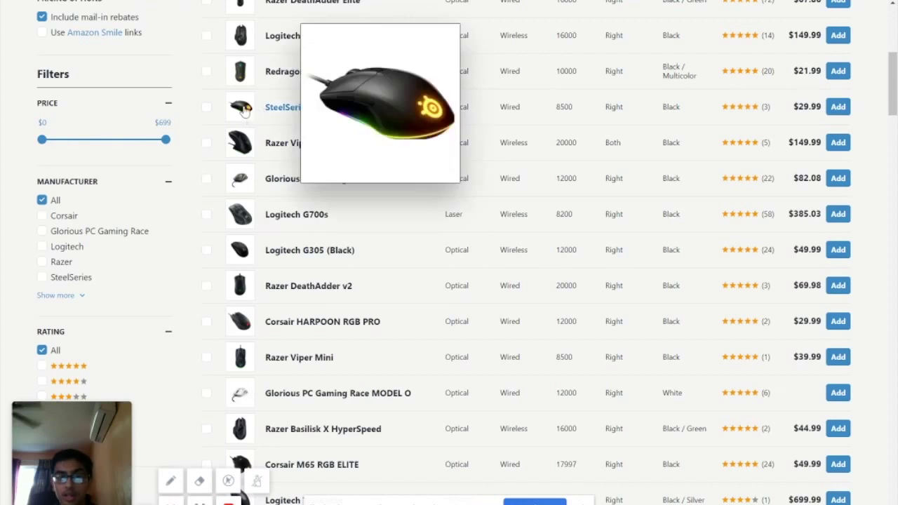
pyautogui.scroll(-1, 377, 146)
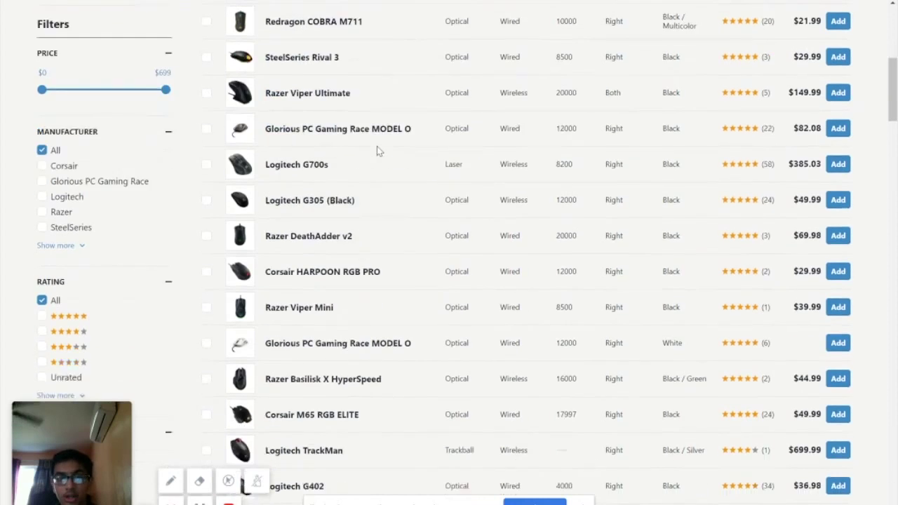
pyautogui.scroll(-1, 383, 140)
pyautogui.scroll(-1, 351, 195)
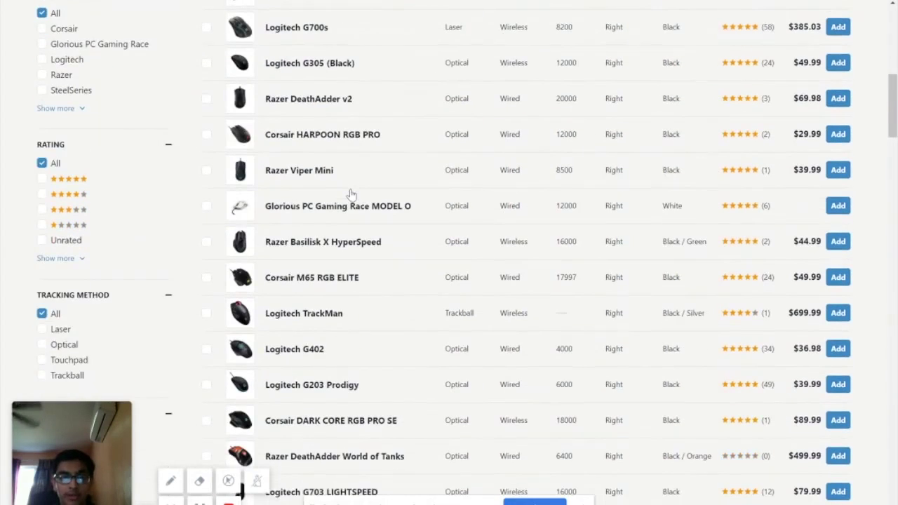
pyautogui.scroll(-2, 351, 195)
pyautogui.scroll(-1, 351, 195)
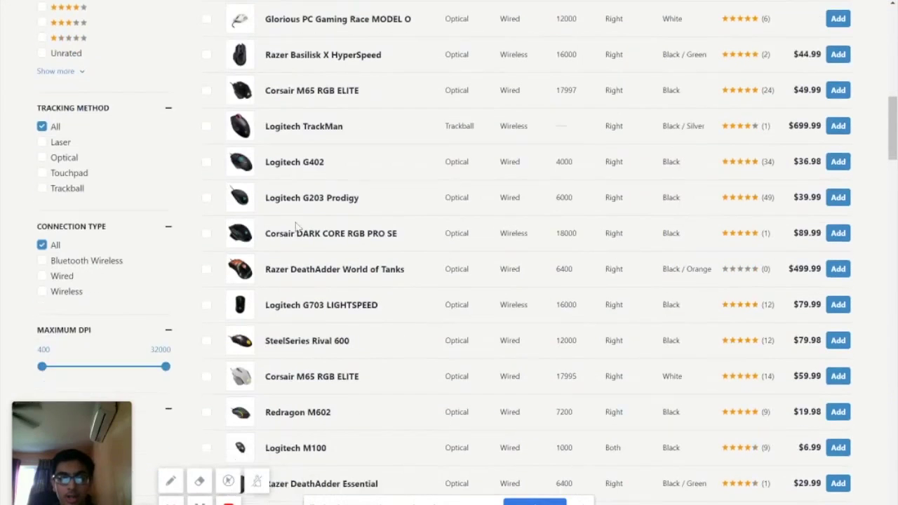
pyautogui.moveTo(238, 276)
pyautogui.scroll(-2, 238, 276)
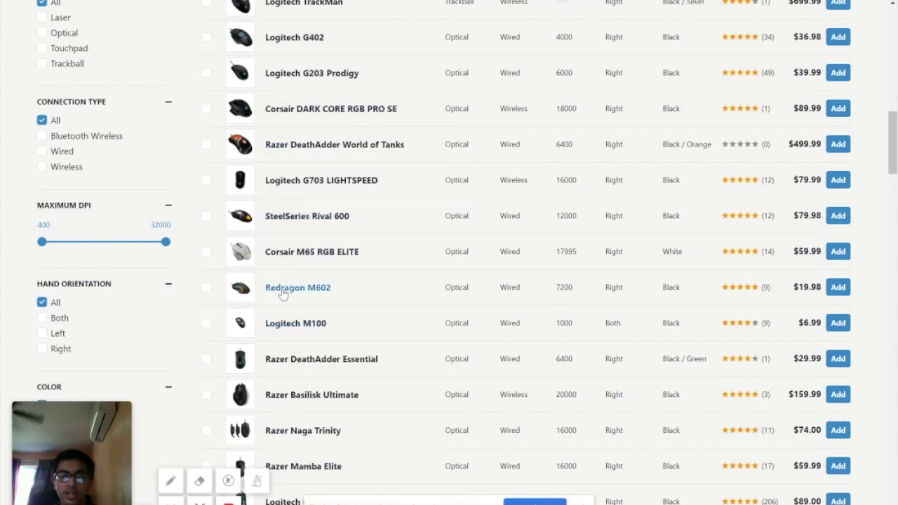
pyautogui.scroll(-2, 259, 302)
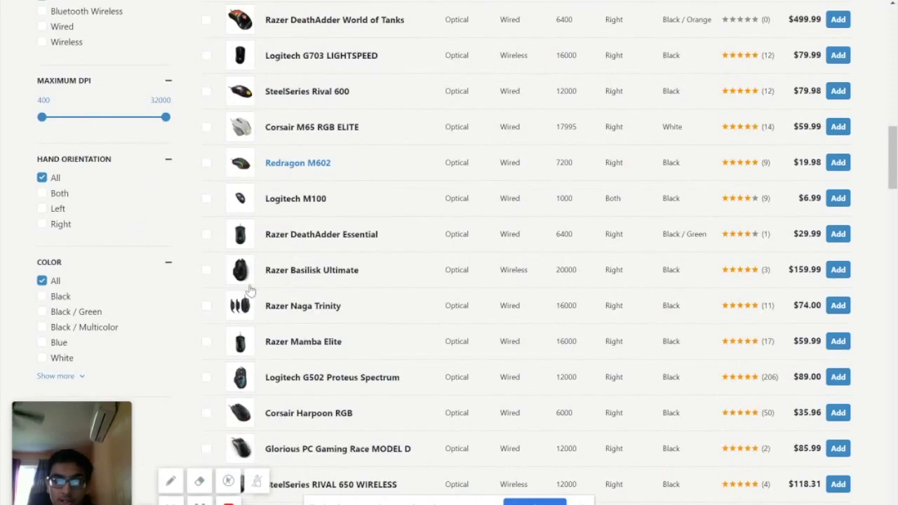
pyautogui.scroll(-1, 241, 302)
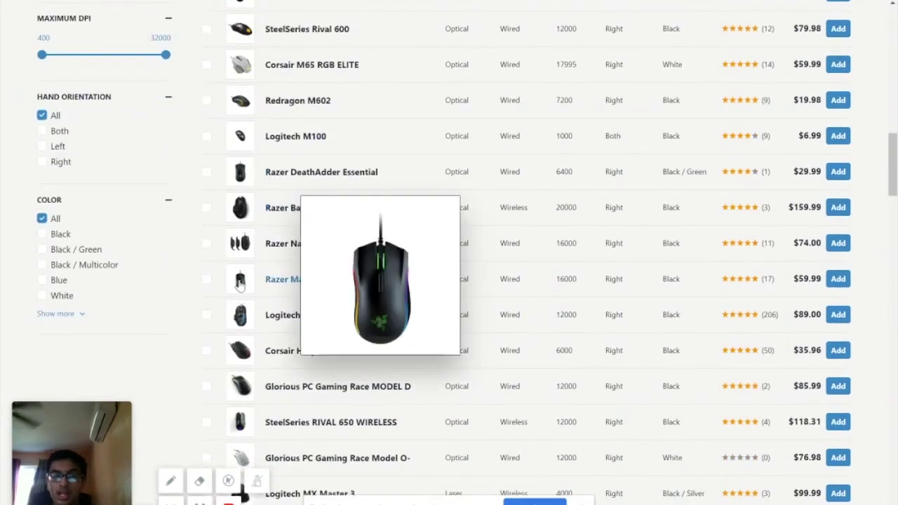
pyautogui.scroll(-2, 237, 225)
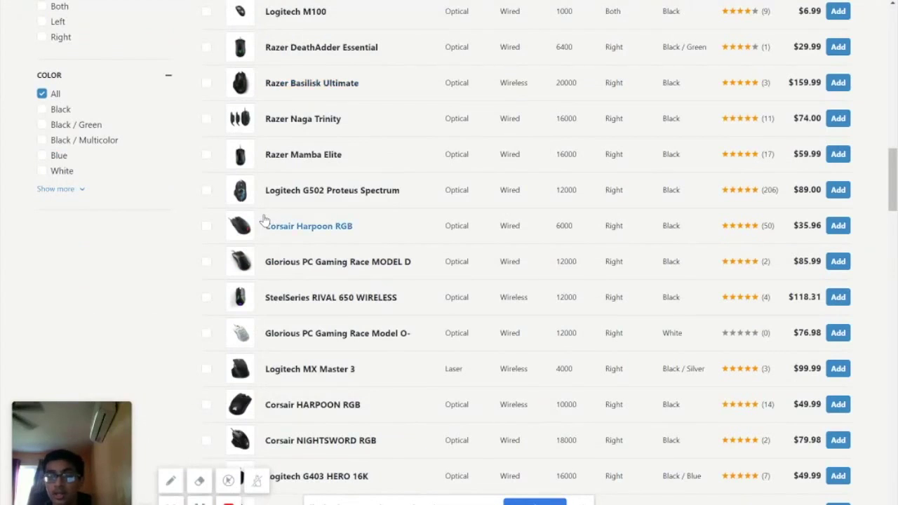
pyautogui.scroll(-4, 264, 220)
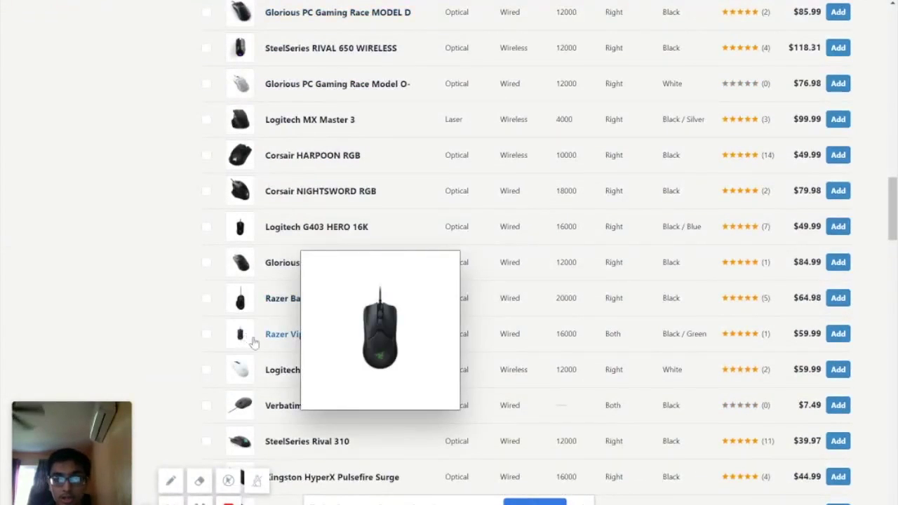
pyautogui.scroll(-2, 334, 306)
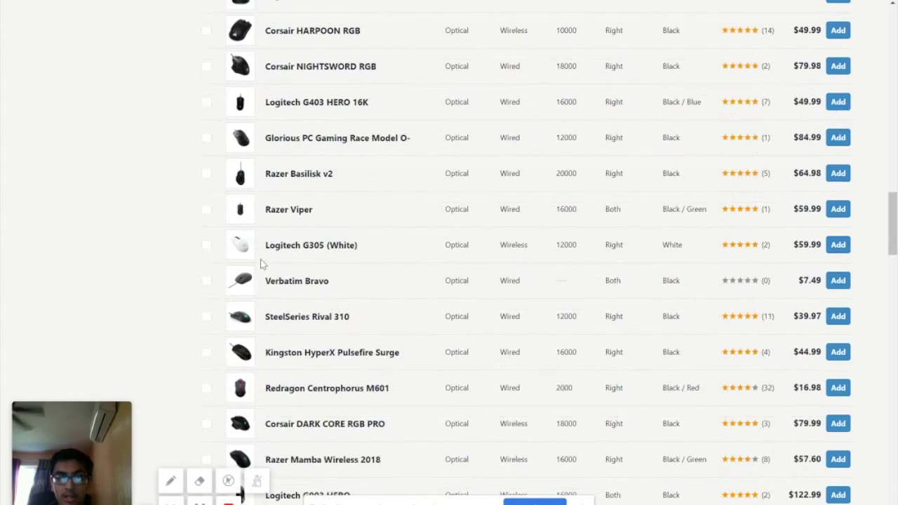
pyautogui.scroll(-3, 337, 207)
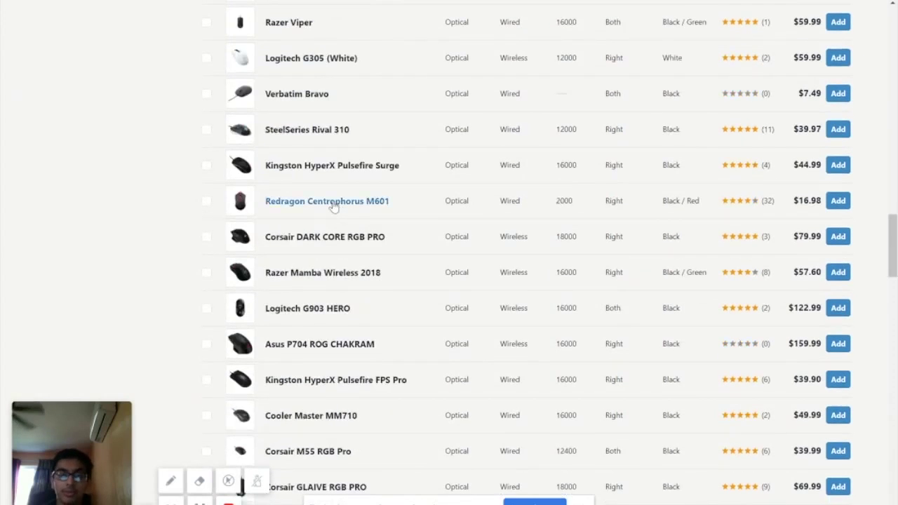
pyautogui.scroll(-2, 421, 168)
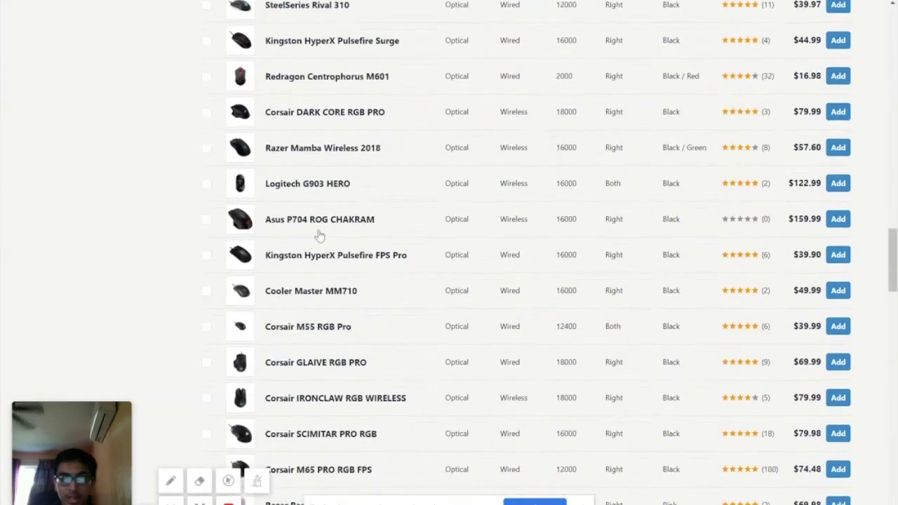
pyautogui.scroll(-4, 320, 239)
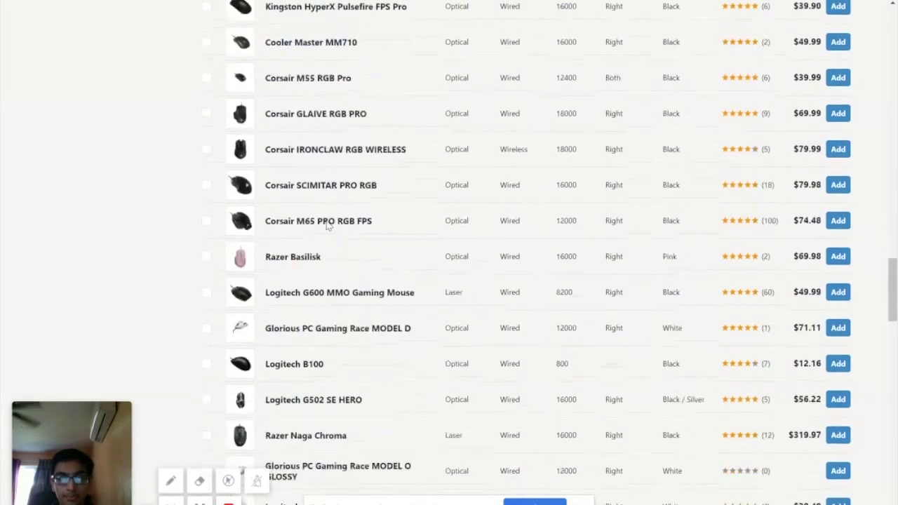
pyautogui.scroll(-4, 327, 223)
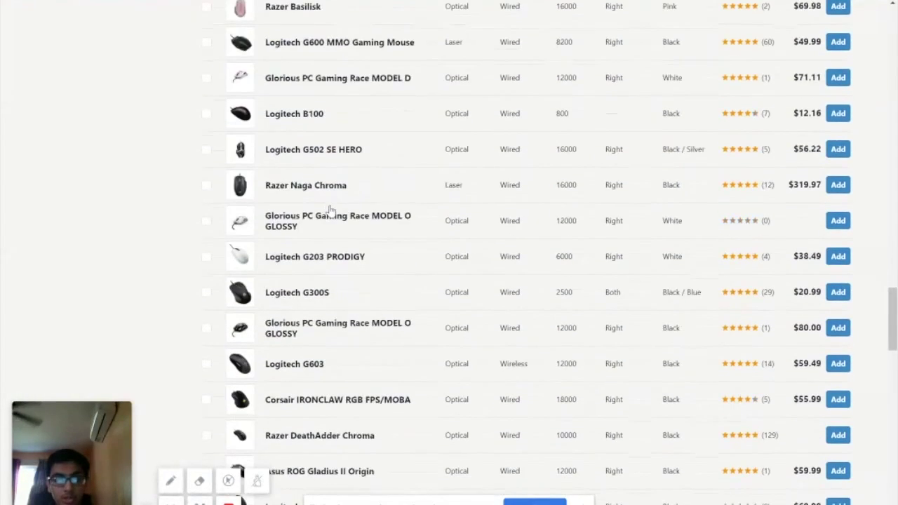
pyautogui.scroll(-6, 421, 211)
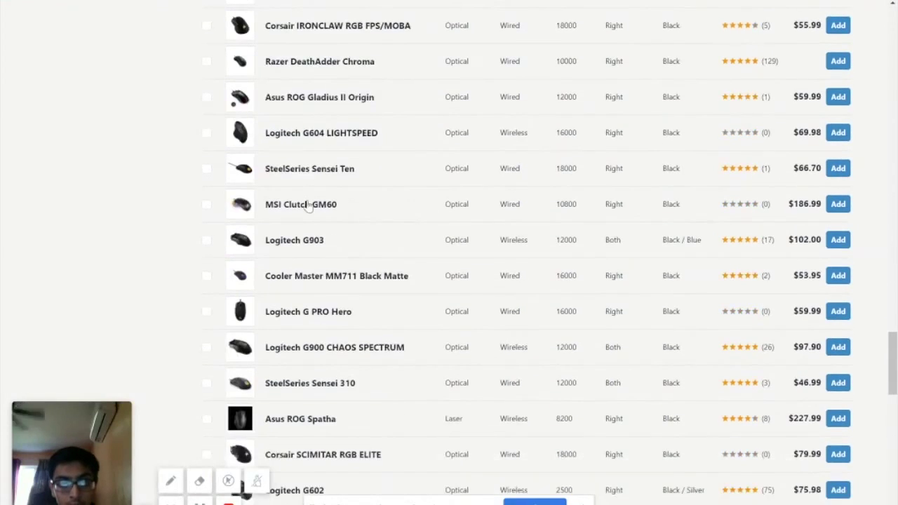
pyautogui.scroll(-5, 309, 205)
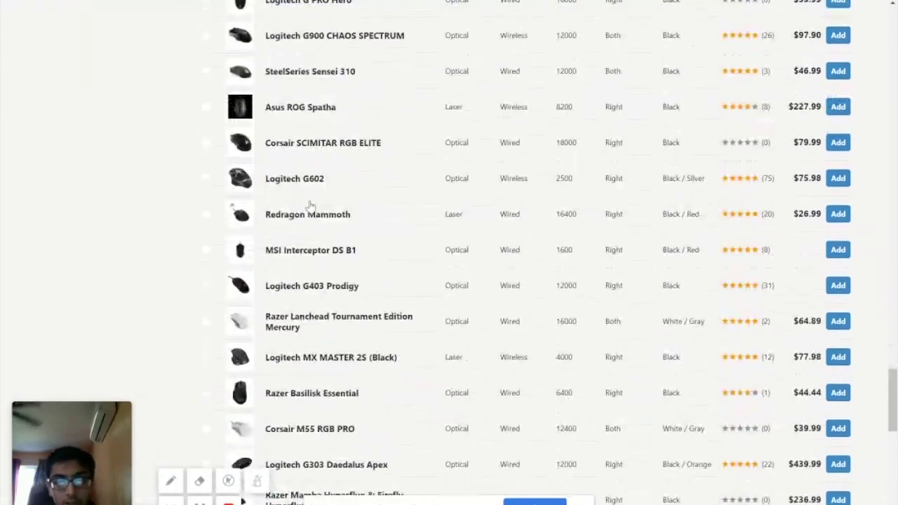
pyautogui.scroll(20, 313, 205)
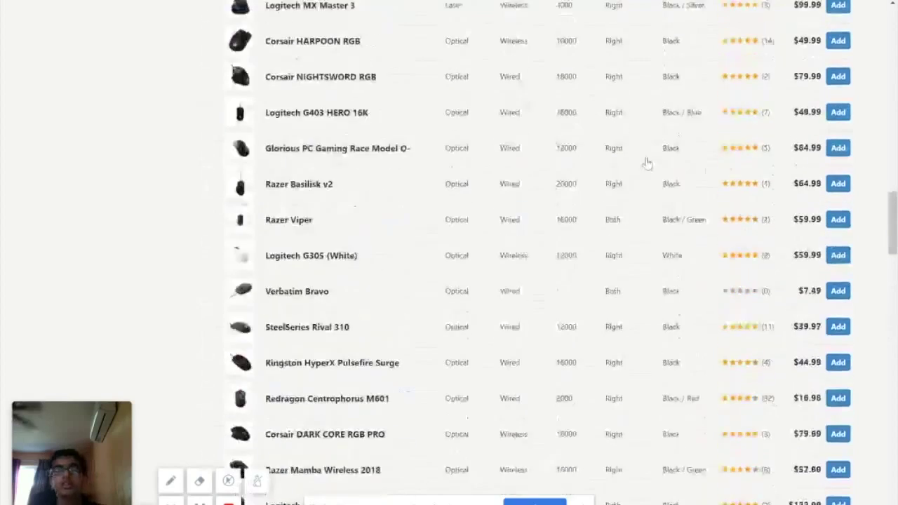
pyautogui.scroll(10, 751, 203)
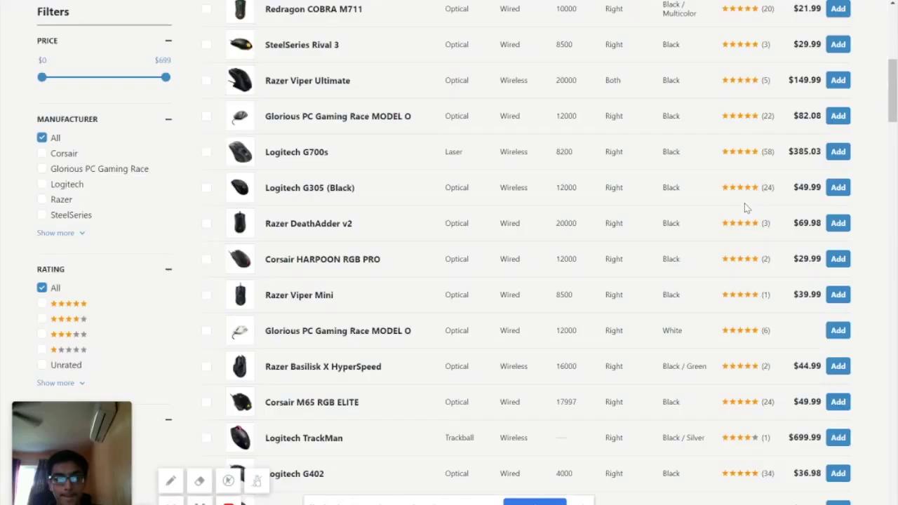
pyautogui.scroll(6, 742, 203)
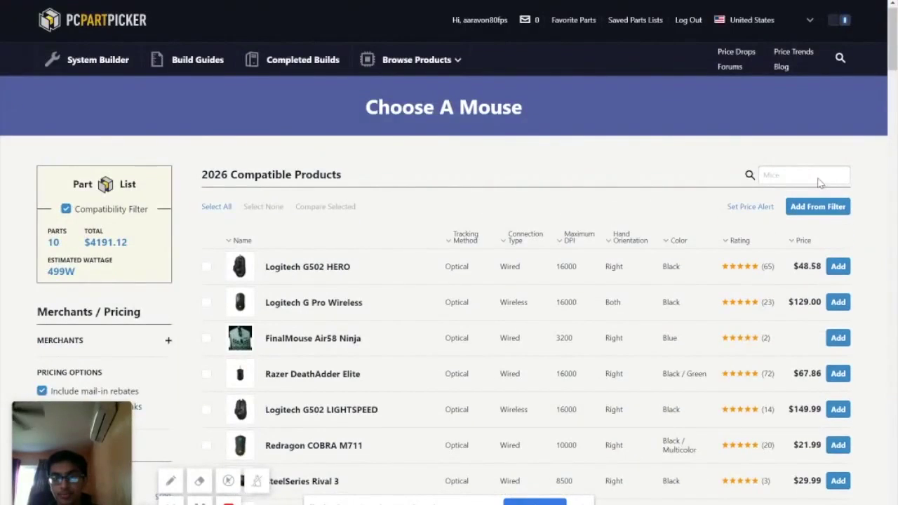
# - Search the mouse list for 'steelseries', then clear that search
pyautogui.click(809, 176)
pyautogui.write('s')
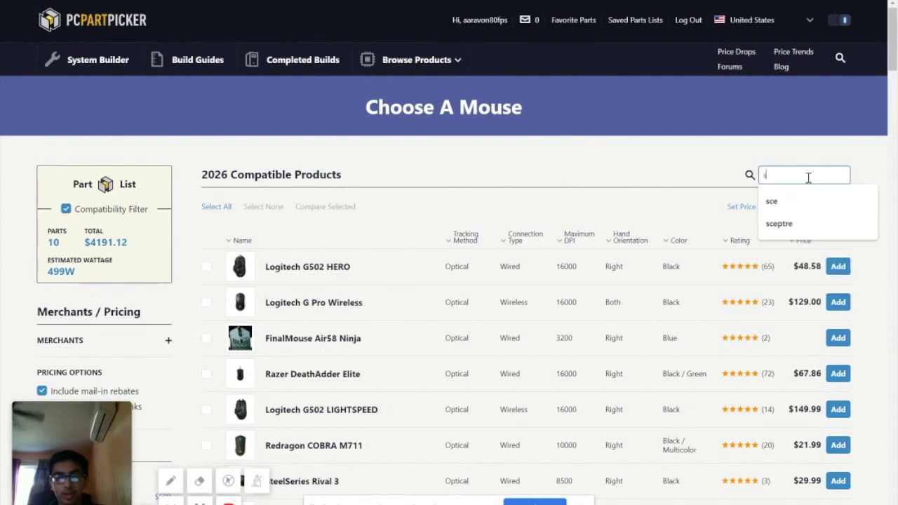
pyautogui.write('teel')
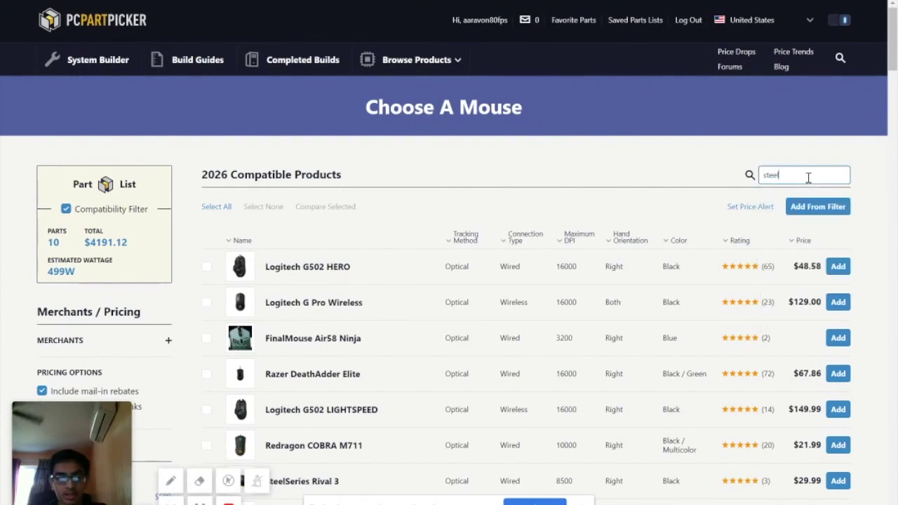
pyautogui.write('series')
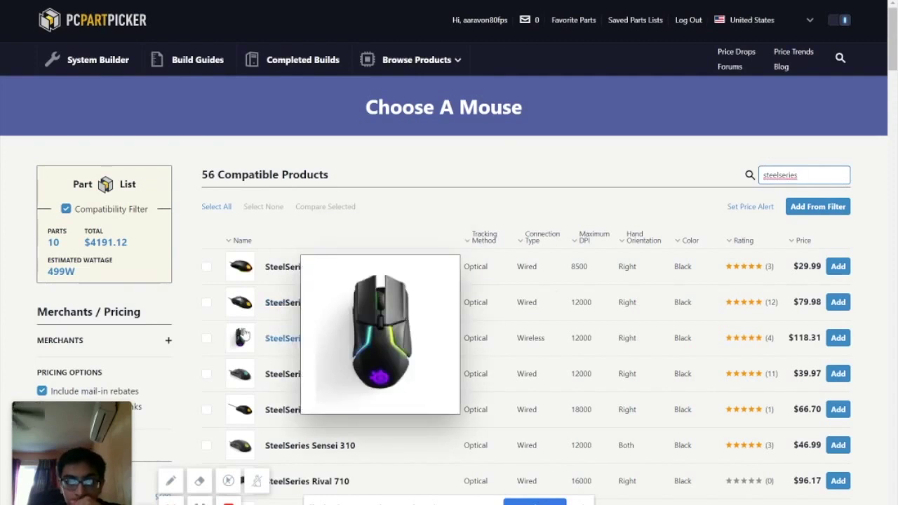
pyautogui.scroll(-3, 242, 336)
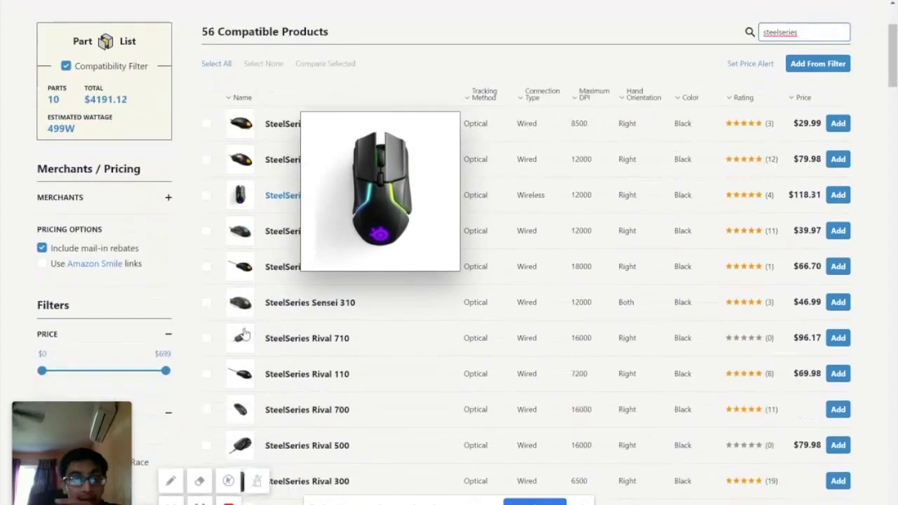
pyautogui.scroll(3, 723, 251)
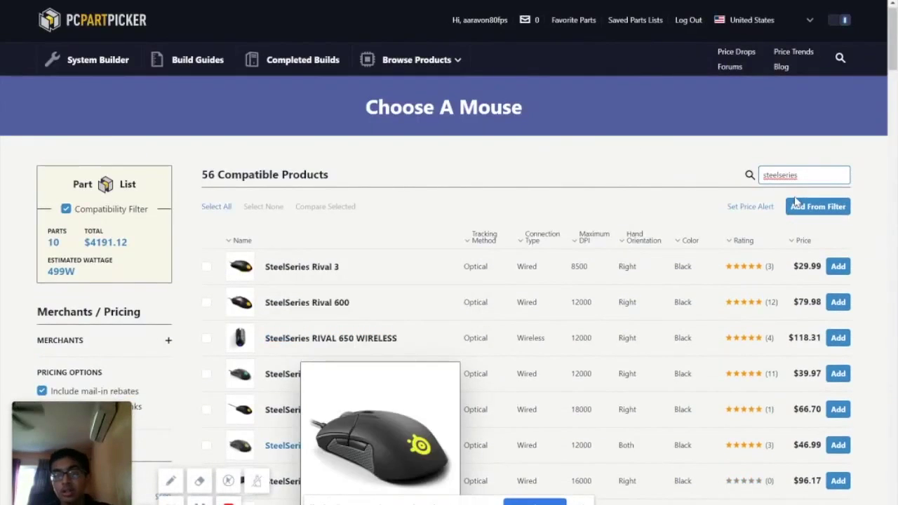
pyautogui.hotkey('ctrl', 'a')
pyautogui.press('BackSpace')
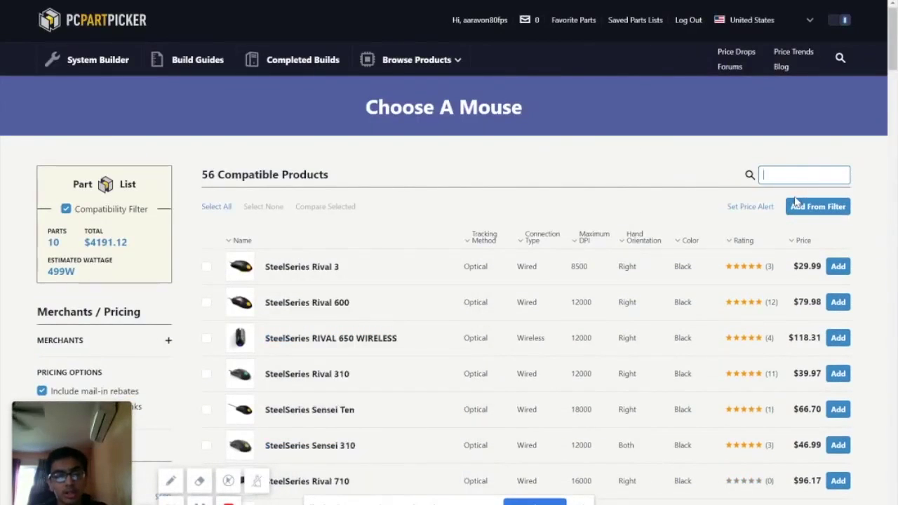
# - Filter the mice by 'razer naga' and browse the Razer Naga results
pyautogui.write('razer naga')
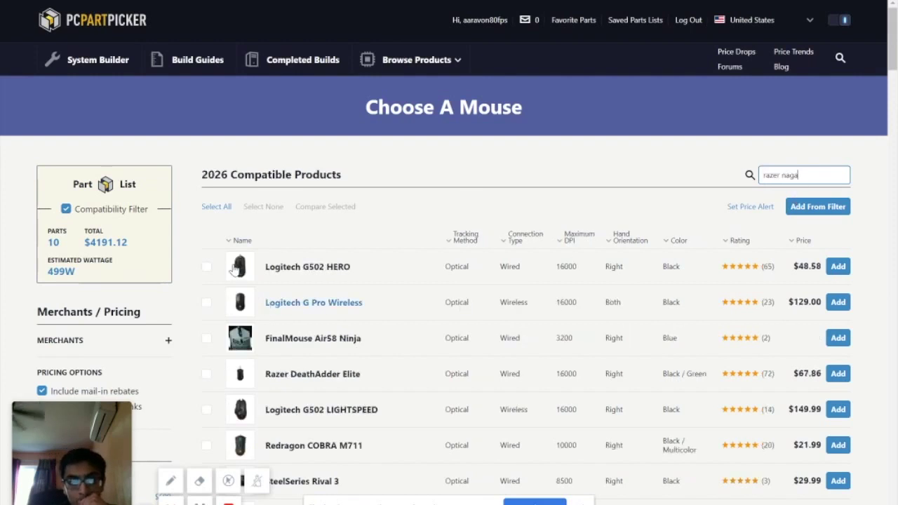
pyautogui.moveTo(235, 271)
pyautogui.moveTo(245, 274)
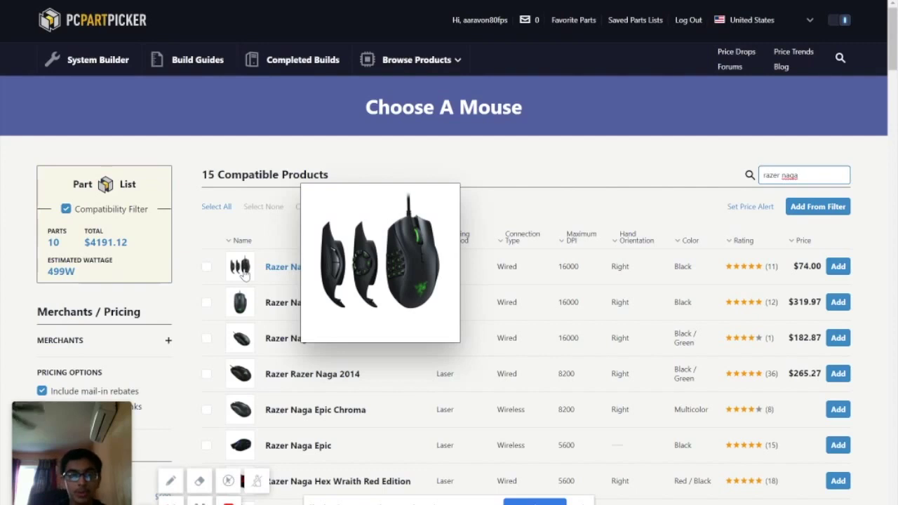
pyautogui.scroll(-2, 361, 299)
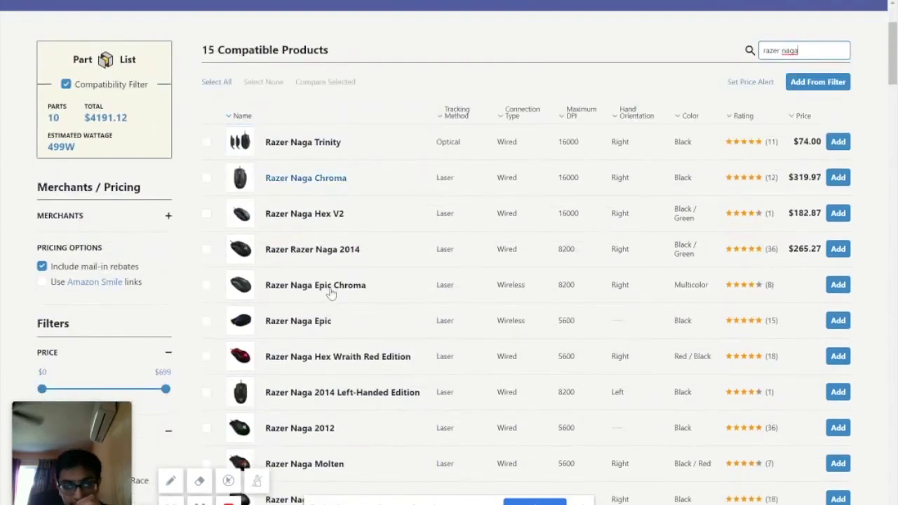
pyautogui.scroll(-2, 331, 293)
pyautogui.scroll(-3, 326, 294)
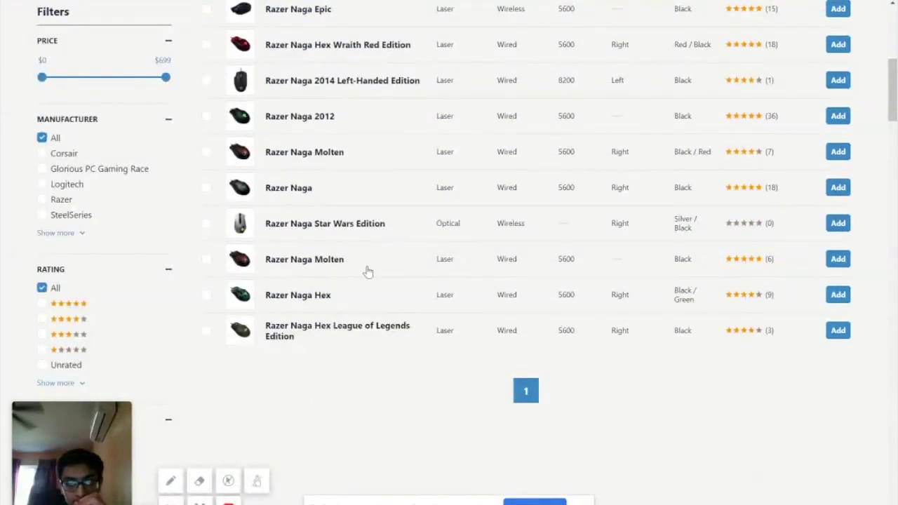
pyautogui.moveTo(235, 295)
pyautogui.scroll(1, 235, 295)
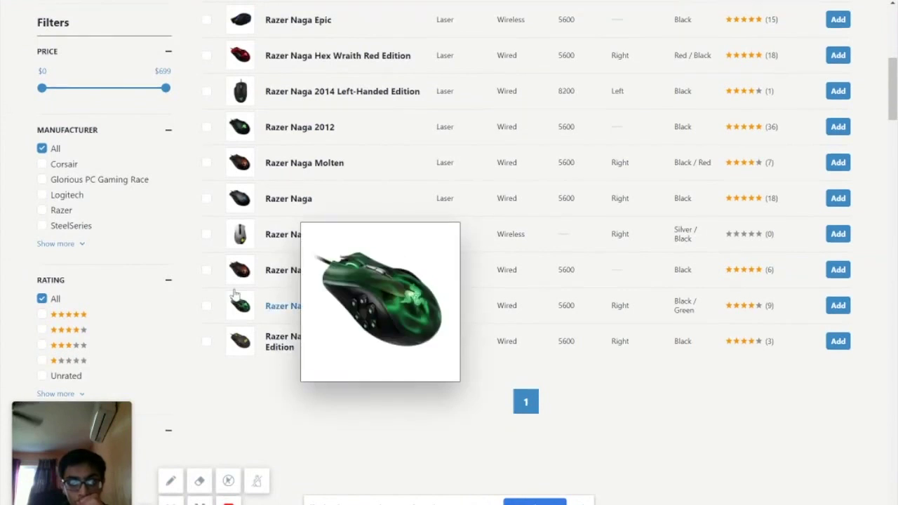
pyautogui.scroll(1, 236, 289)
pyautogui.scroll(3, 252, 283)
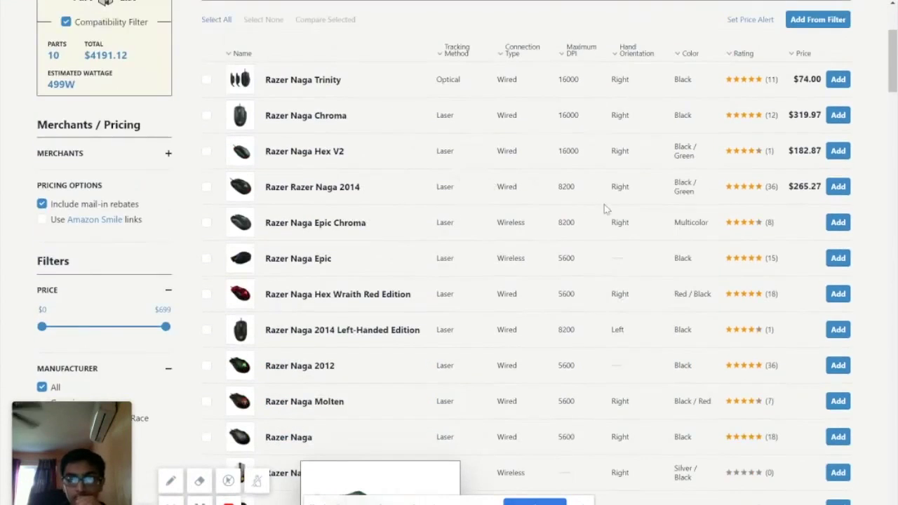
pyautogui.scroll(3, 605, 207)
pyautogui.press('BackSpace')
pyautogui.press('BackSpace')
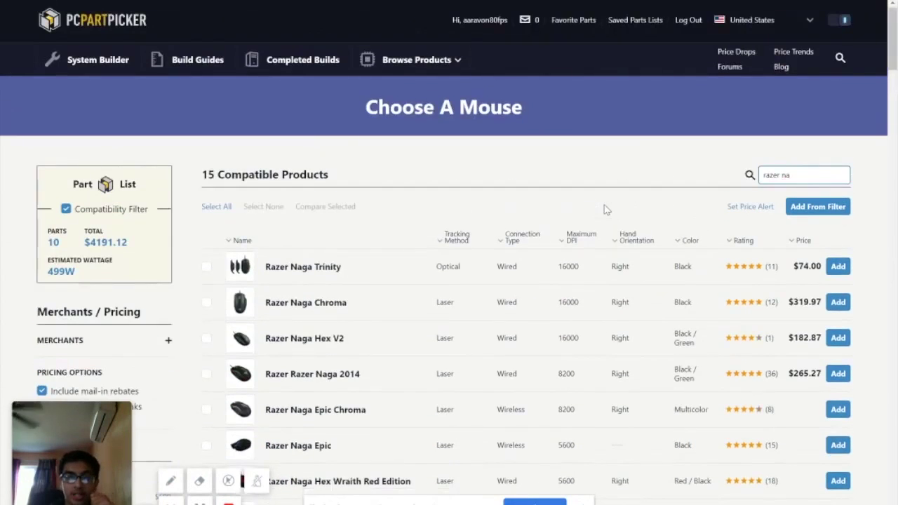
# - Clear the search and add the $74.00 Razer Naga Trinity mouse from the full list
pyautogui.press('BackSpace')
pyautogui.press('BackSpace')
pyautogui.press('BackSpace')
pyautogui.press('BackSpace')
pyautogui.press('BackSpace')
pyautogui.press('BackSpace')
pyautogui.press('BackSpace')
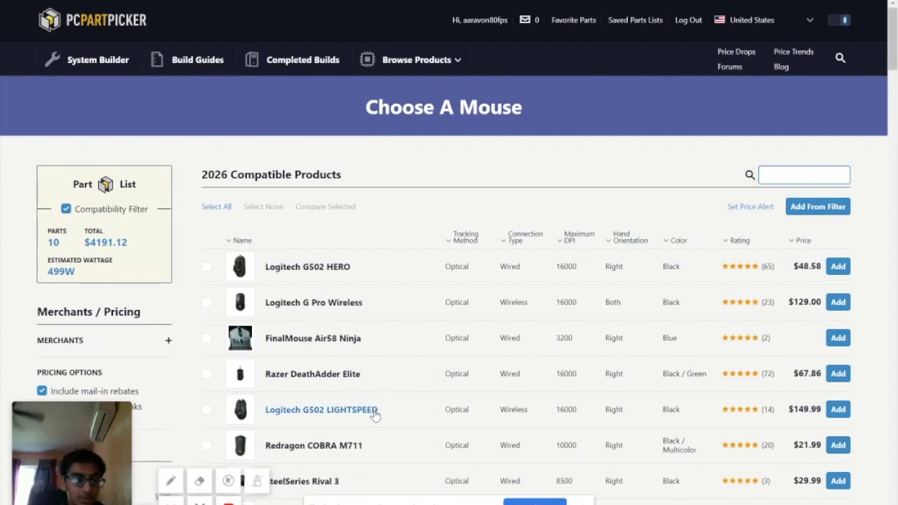
pyautogui.scroll(-4, 363, 393)
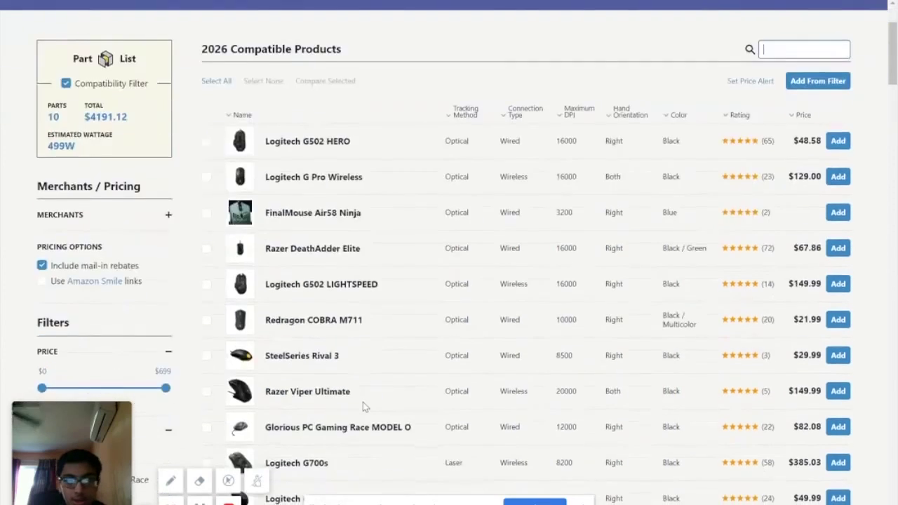
pyautogui.scroll(3, 363, 405)
pyautogui.scroll(1, 363, 412)
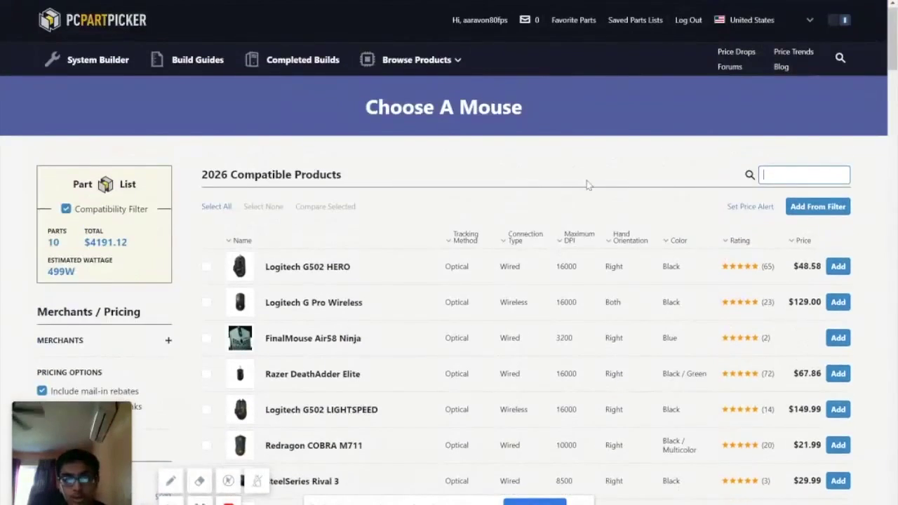
pyautogui.scroll(-4, 351, 337)
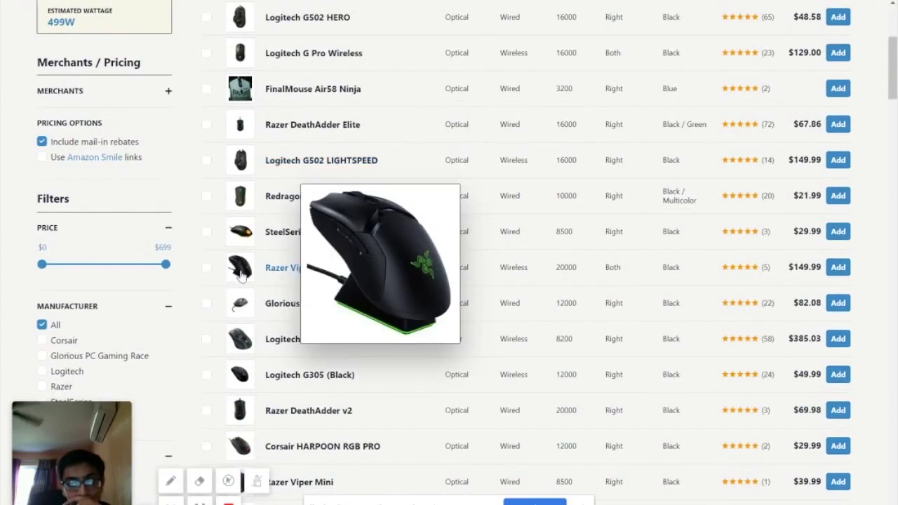
pyautogui.scroll(-3, 241, 275)
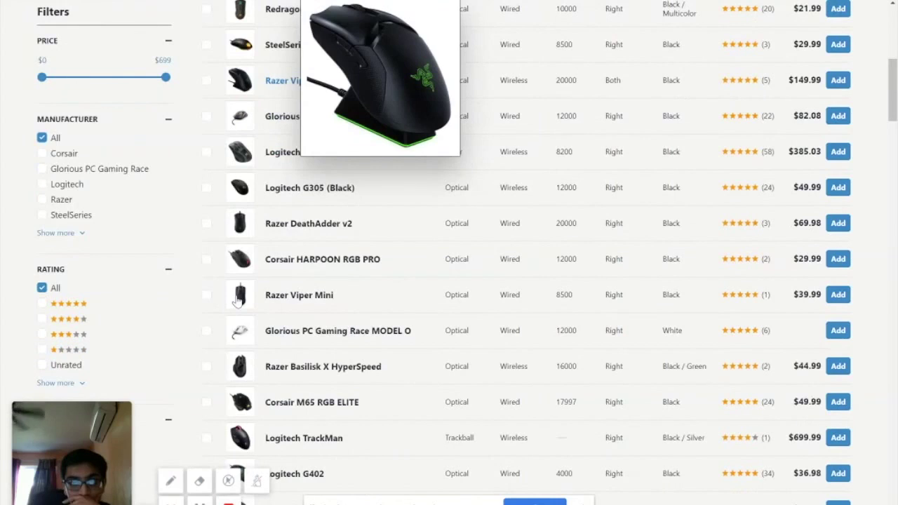
pyautogui.scroll(-3, 239, 298)
pyautogui.scroll(-2, 247, 302)
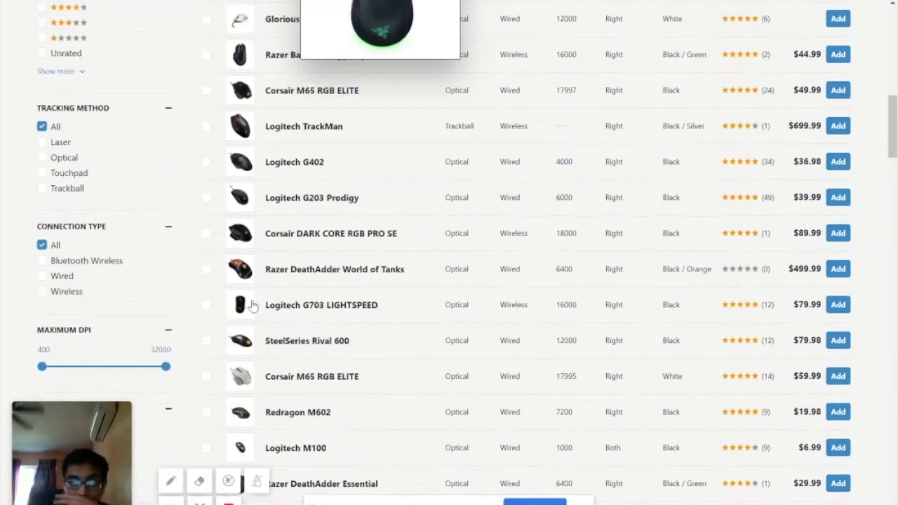
pyautogui.scroll(-4, 293, 372)
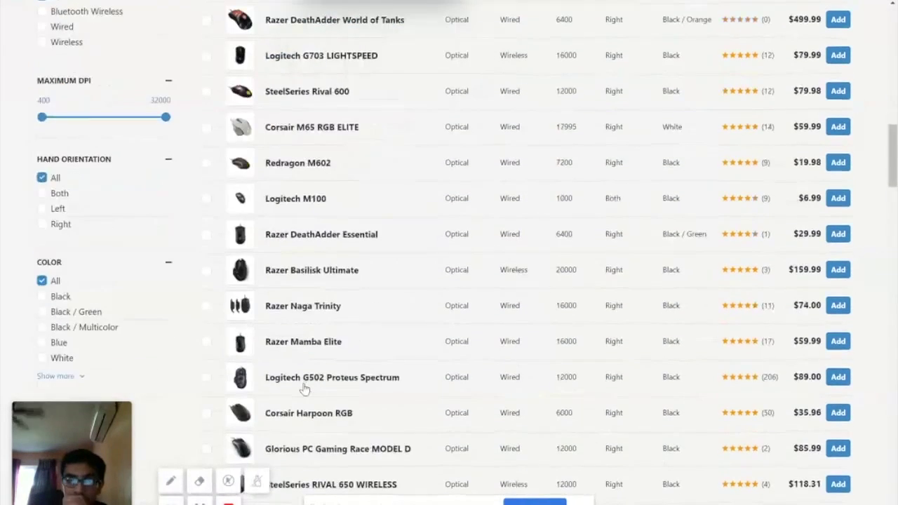
pyautogui.click(839, 310)
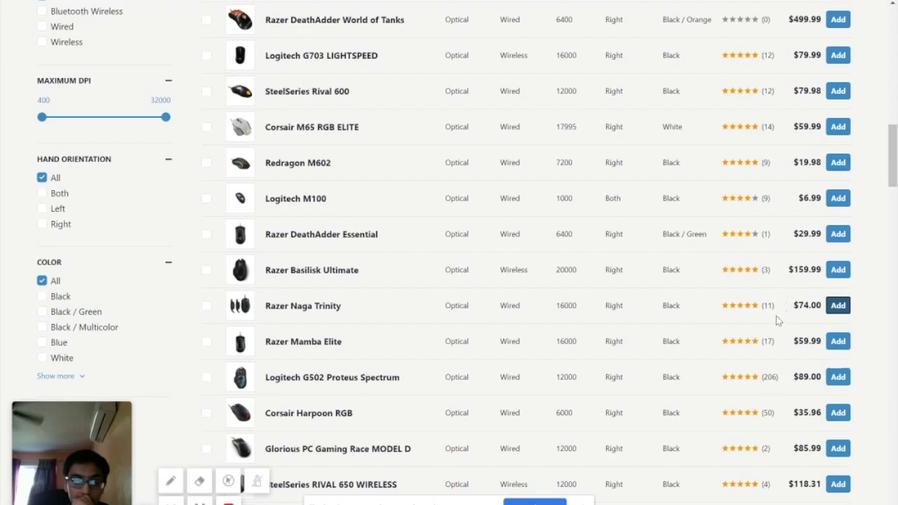
pyautogui.scroll(-12, 435, 365)
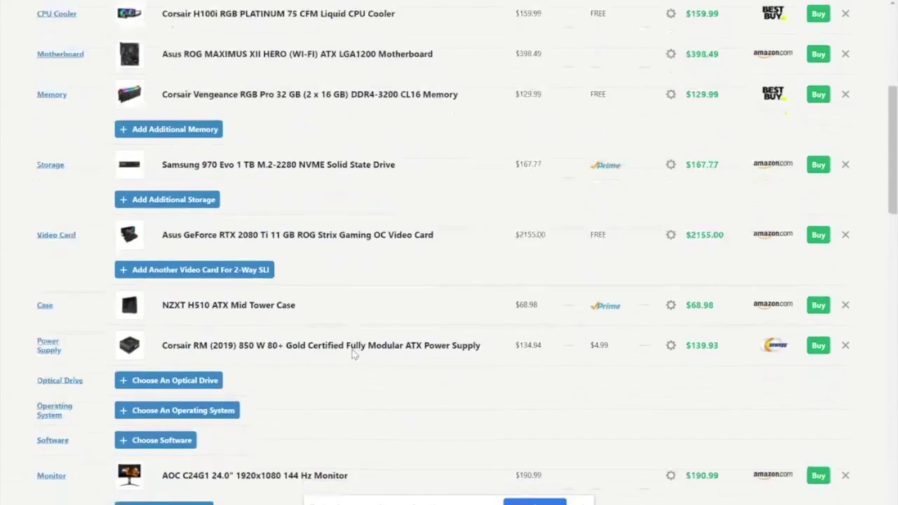
pyautogui.scroll(4, 364, 406)
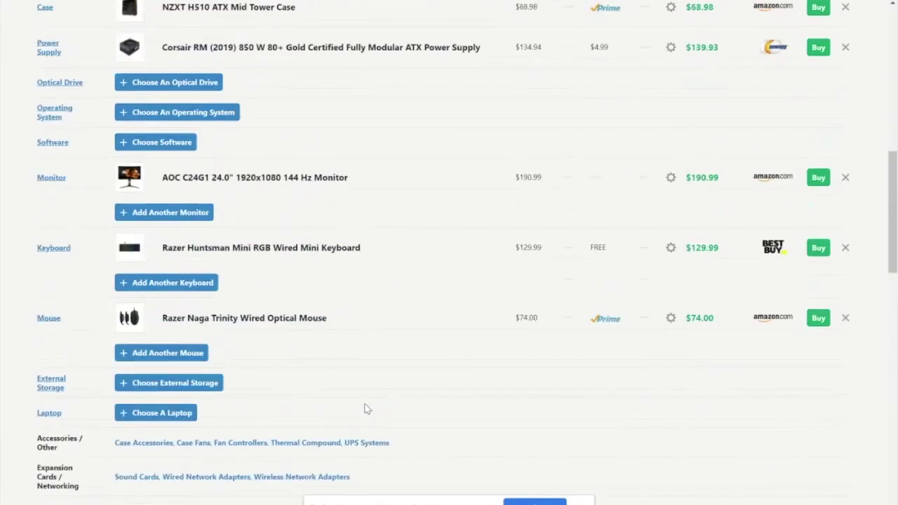
pyautogui.scroll(-3, 364, 406)
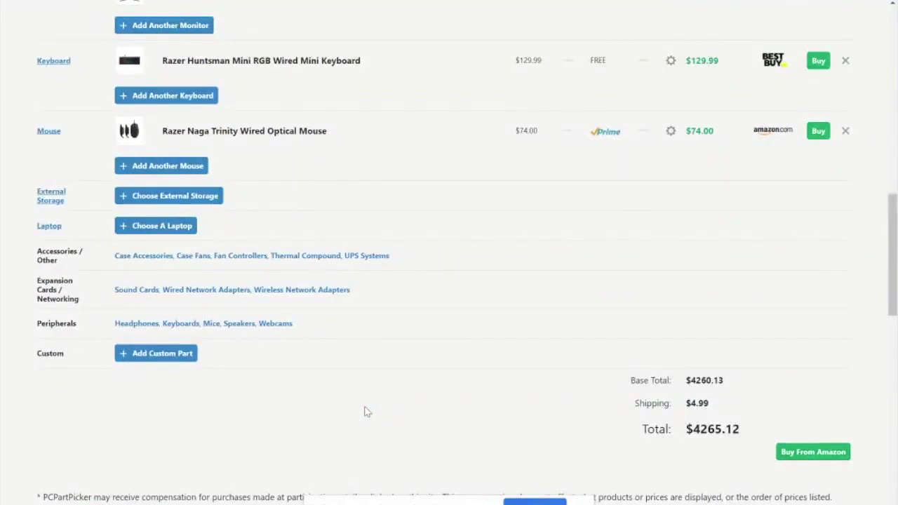
pyautogui.scroll(9, 364, 412)
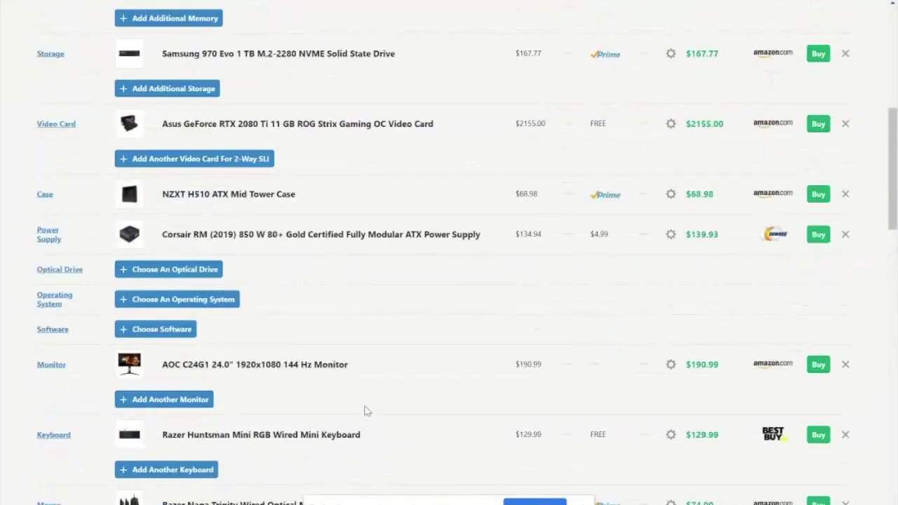
pyautogui.scroll(2, 360, 377)
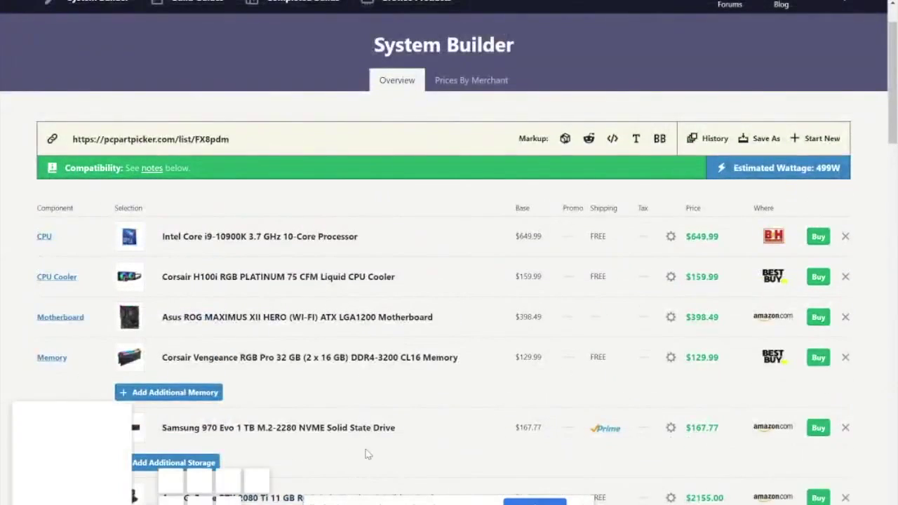
pyautogui.scroll(-5, 307, 323)
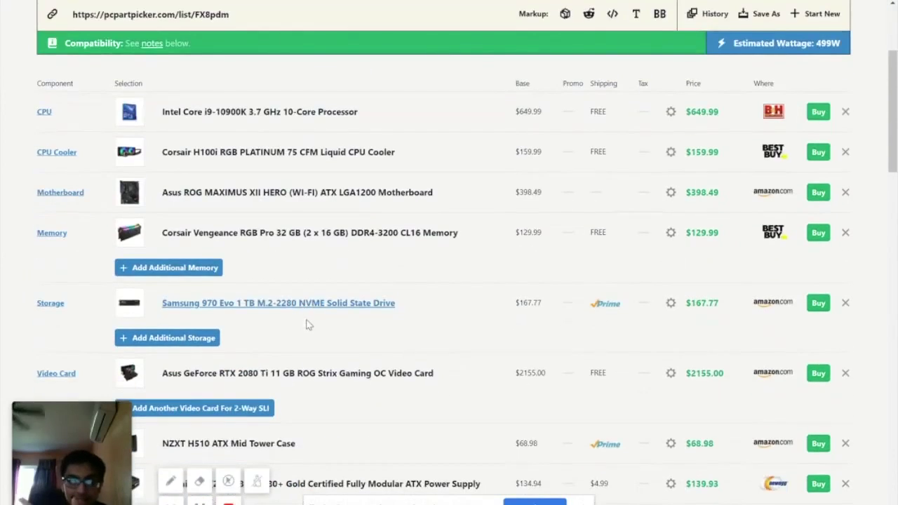
pyautogui.scroll(-2, 312, 330)
pyautogui.scroll(5, 327, 393)
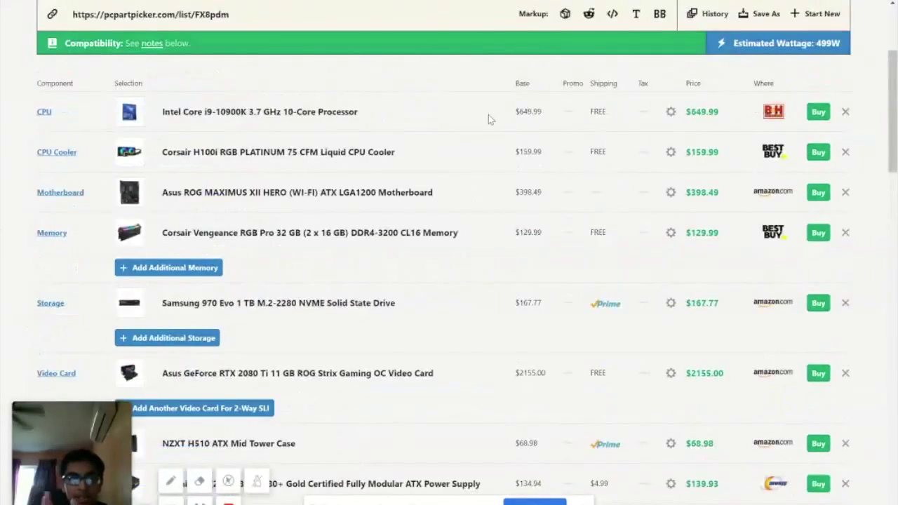
pyautogui.scroll(2, 871, 142)
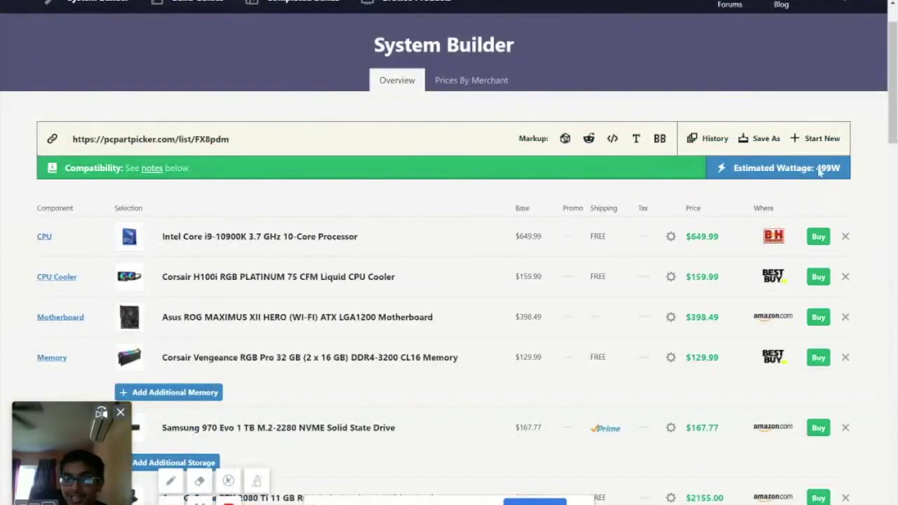
pyautogui.scroll(-12, 520, 211)
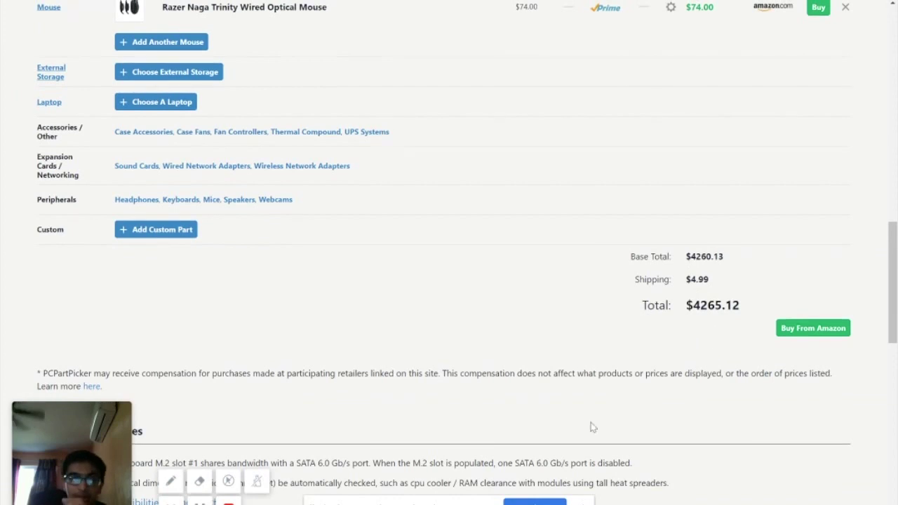
pyautogui.scroll(6, 591, 427)
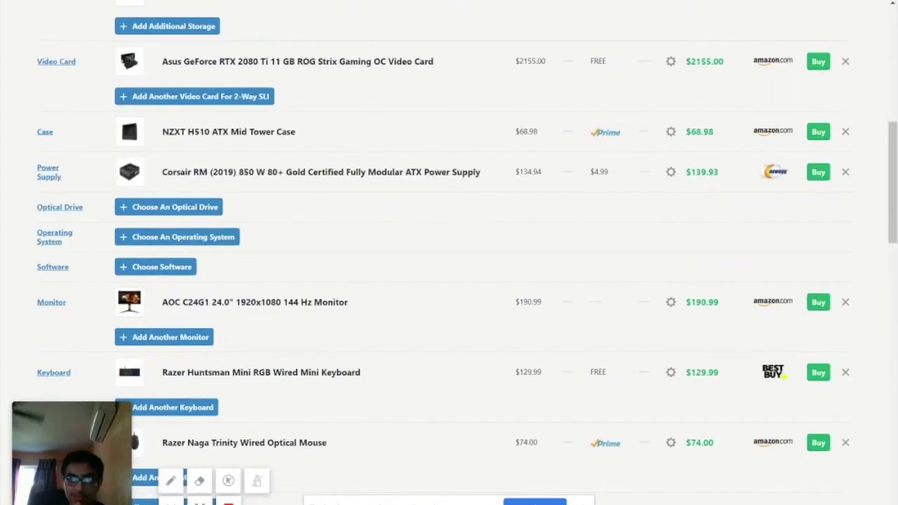
pyautogui.scroll(1, 250, 370)
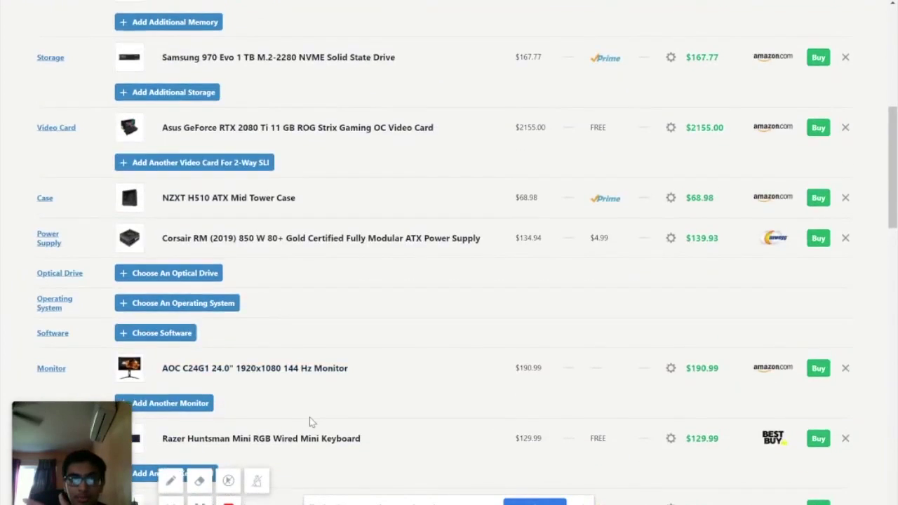
pyautogui.scroll(5, 310, 417)
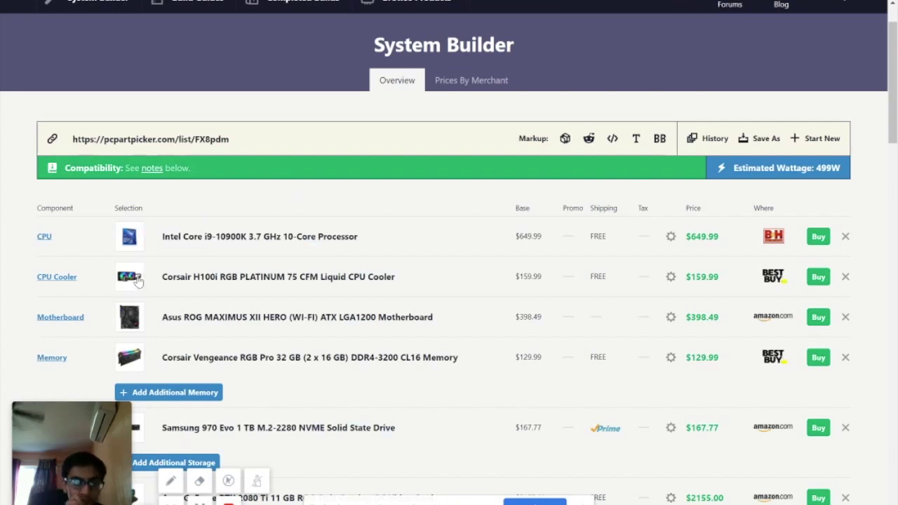
pyautogui.scroll(-1, 136, 342)
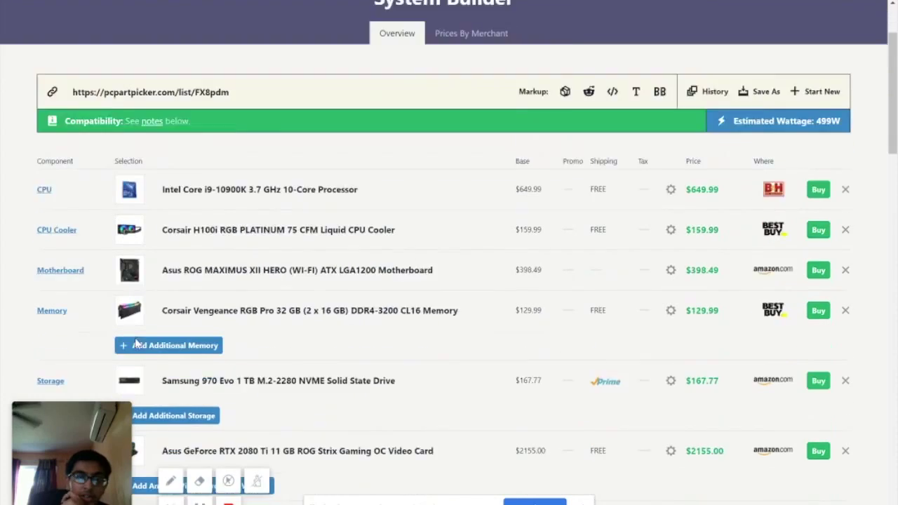
pyautogui.scroll(-1, 136, 343)
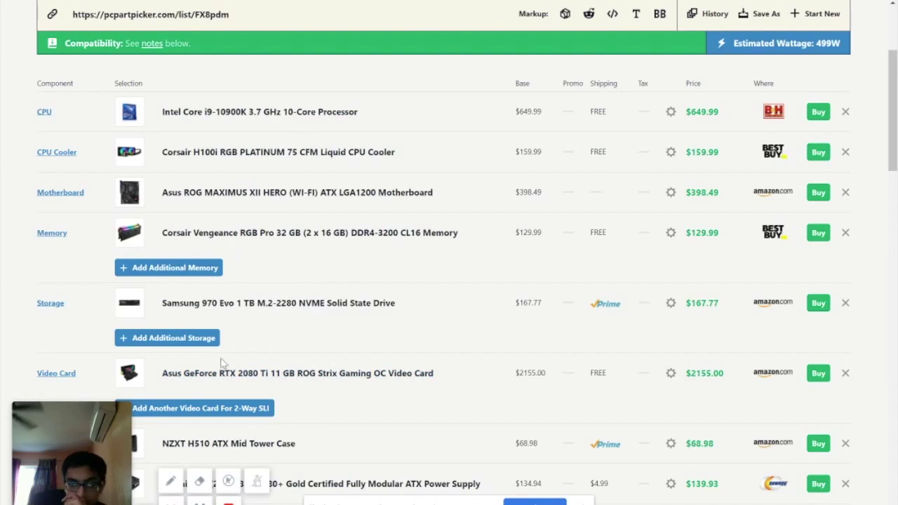
pyautogui.scroll(-14, 222, 368)
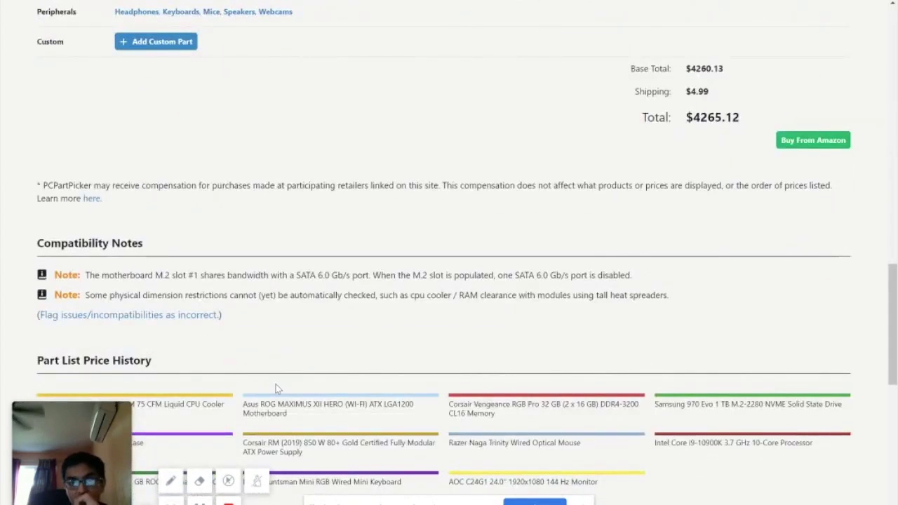
pyautogui.scroll(1, 471, 344)
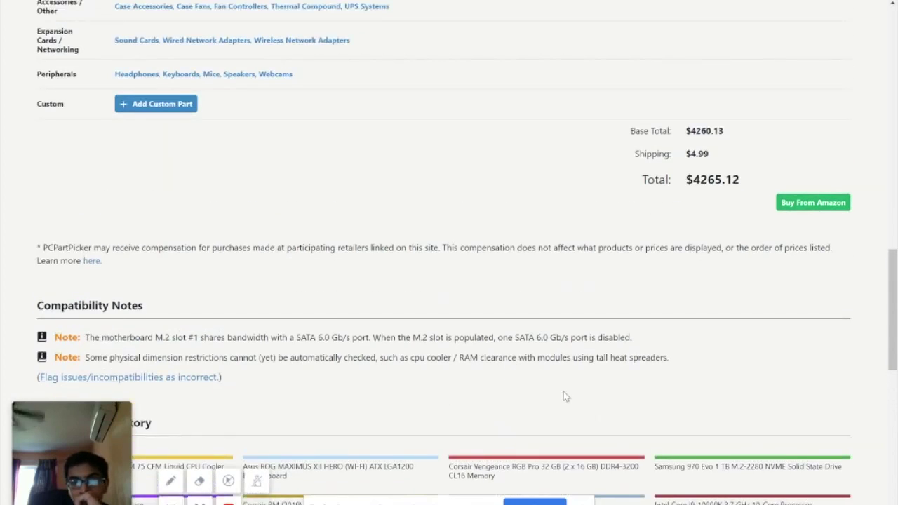
pyautogui.scroll(4, 558, 395)
pyautogui.scroll(-4, 550, 393)
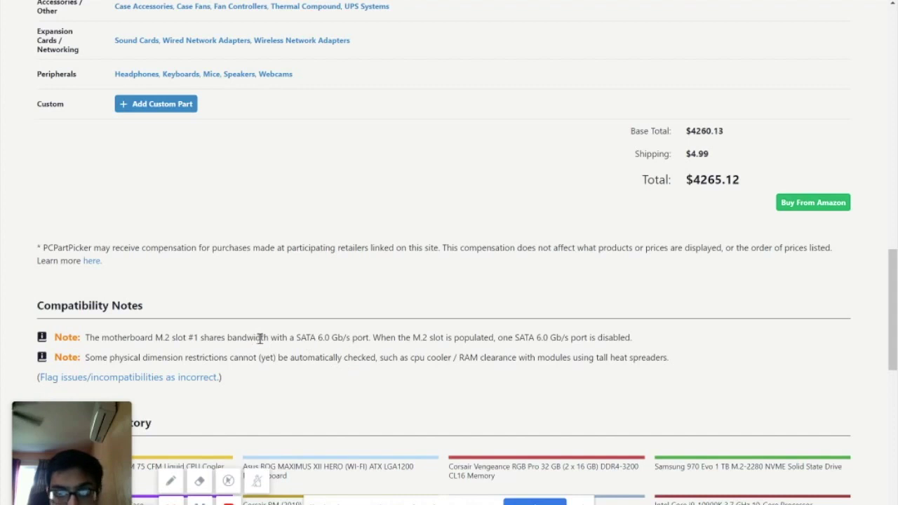
pyautogui.scroll(6, 487, 377)
pyautogui.scroll(6, 466, 443)
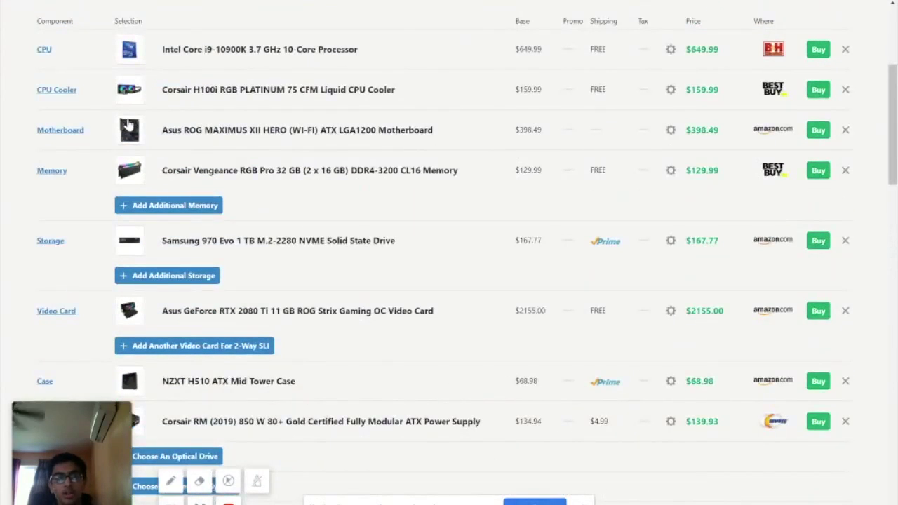
pyautogui.scroll(-15, 128, 124)
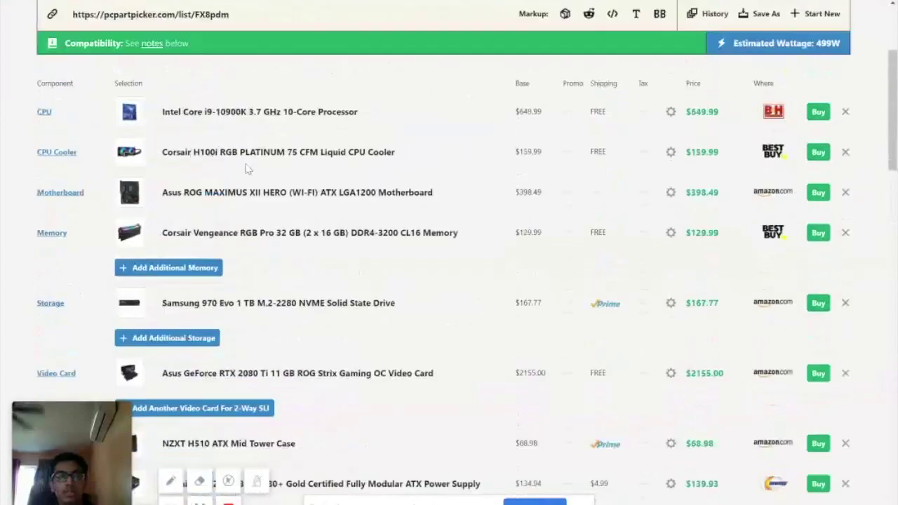
pyautogui.scroll(-8, 129, 147)
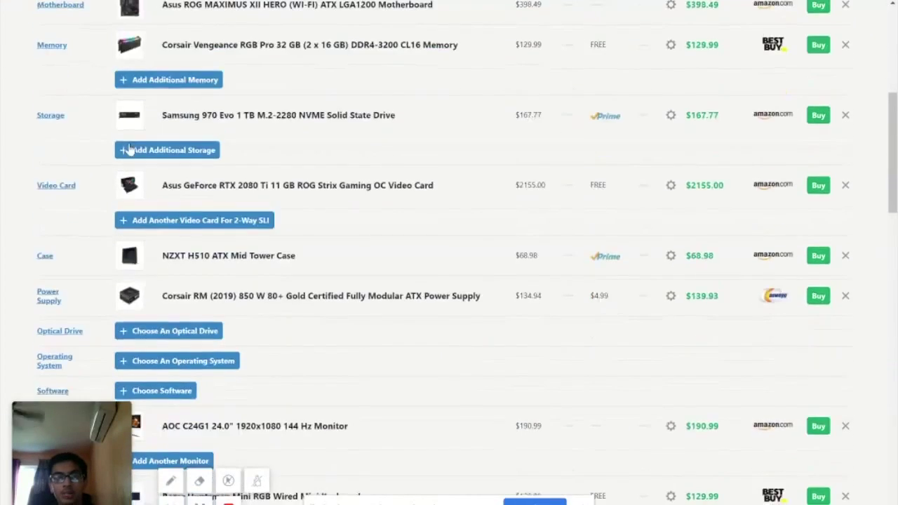
pyautogui.scroll(5, 135, 136)
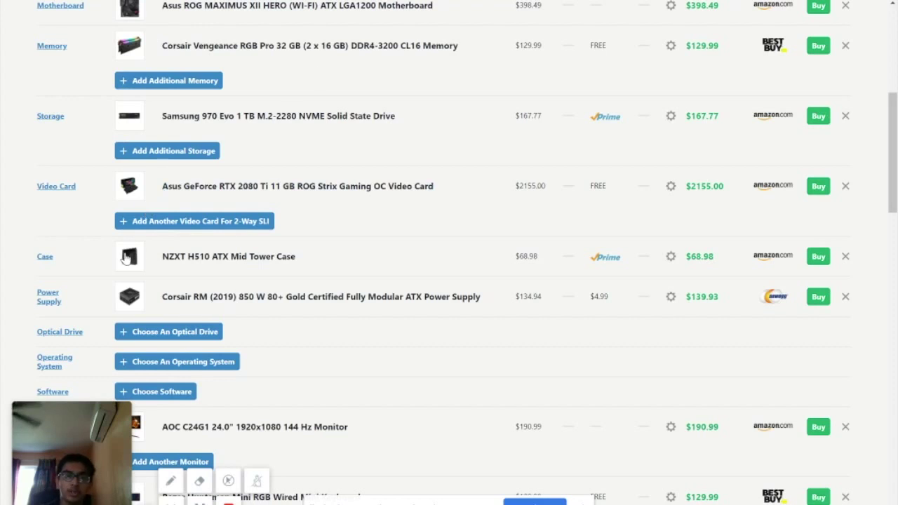
pyautogui.scroll(1, 128, 257)
pyautogui.scroll(-1, 140, 247)
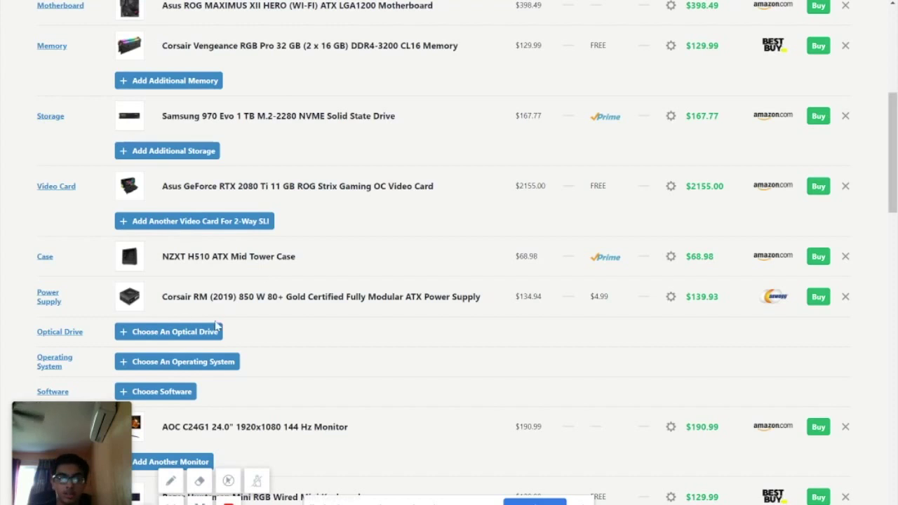
pyautogui.scroll(3, 217, 327)
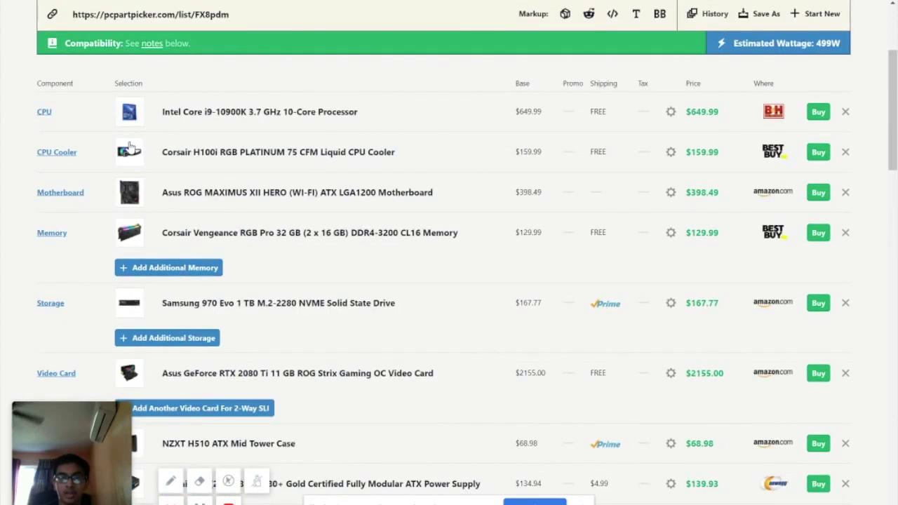
pyautogui.scroll(-3, 128, 147)
pyautogui.scroll(-6, 129, 147)
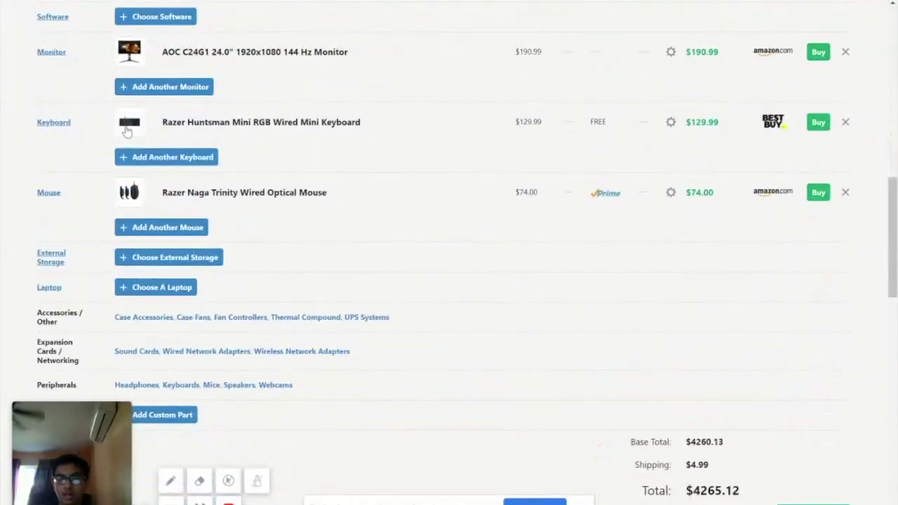
pyautogui.scroll(-4, 135, 116)
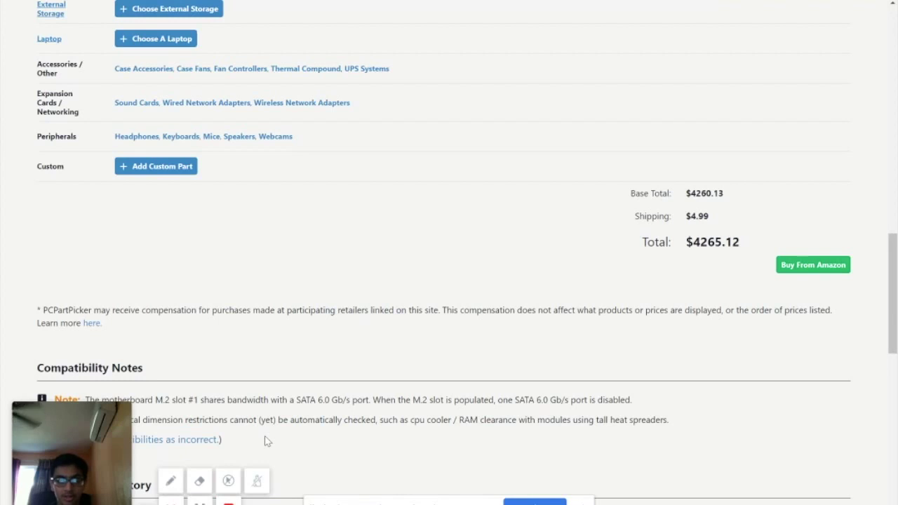
pyautogui.scroll(3, 256, 421)
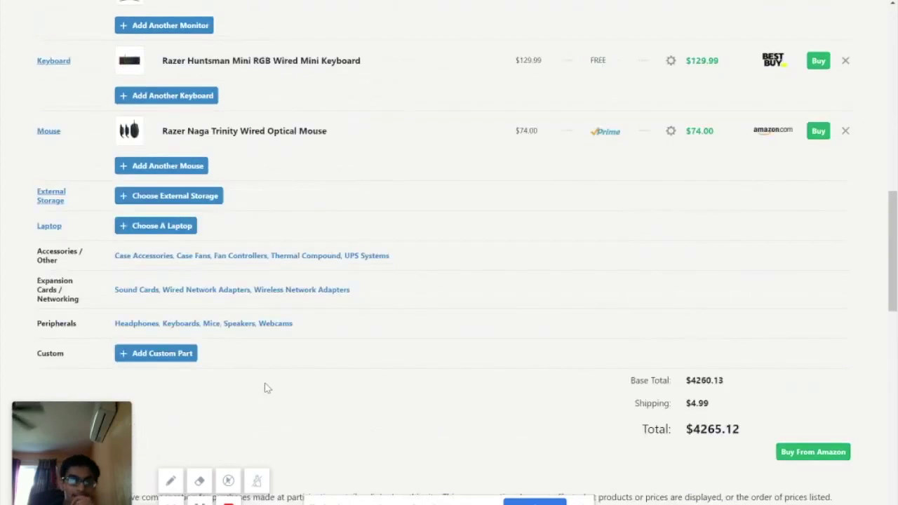